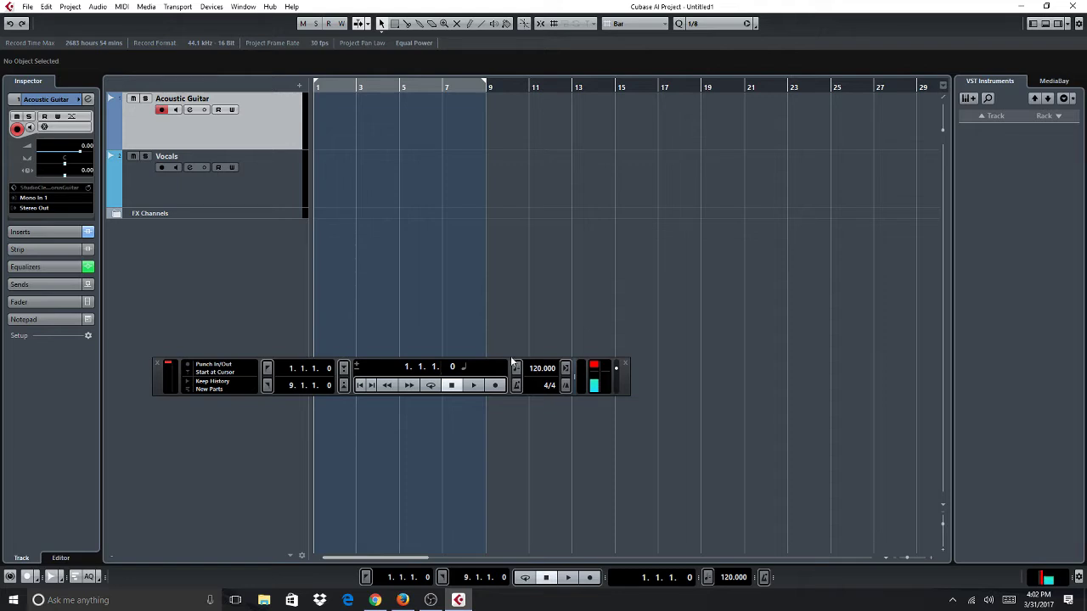
Set the project tempo to 109 BPM
left_click(536, 370)
double_click(537, 370)
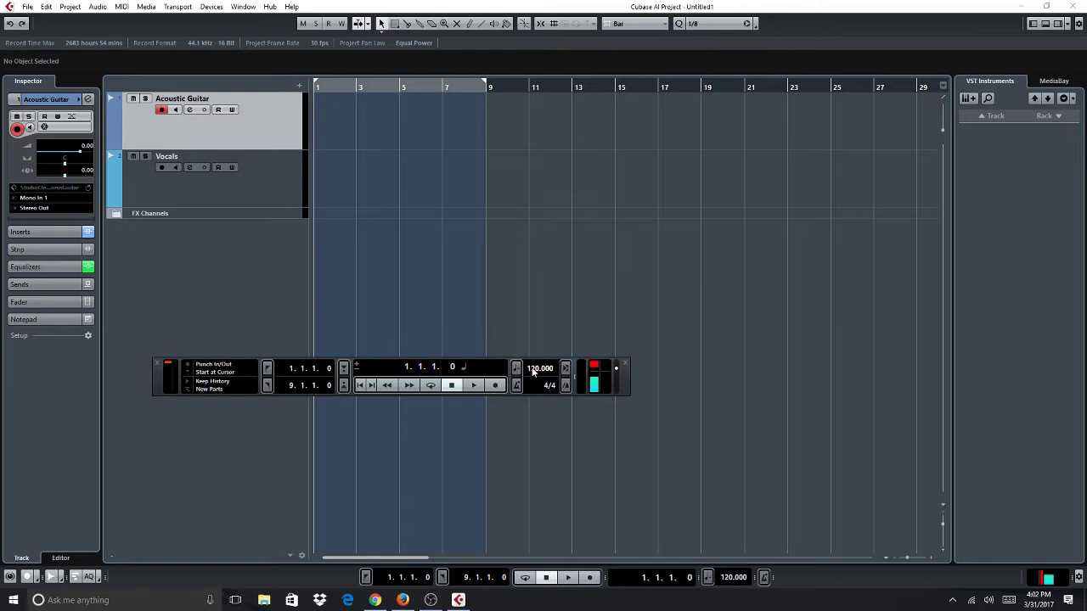
type("05")
key("Return")
left_click_drag(534, 373, 537, 374)
key("Return")
scroll(535, 372, "up", 4)
Turn on the metronome click and play the project for a few bars to hear it
left_click(517, 386)
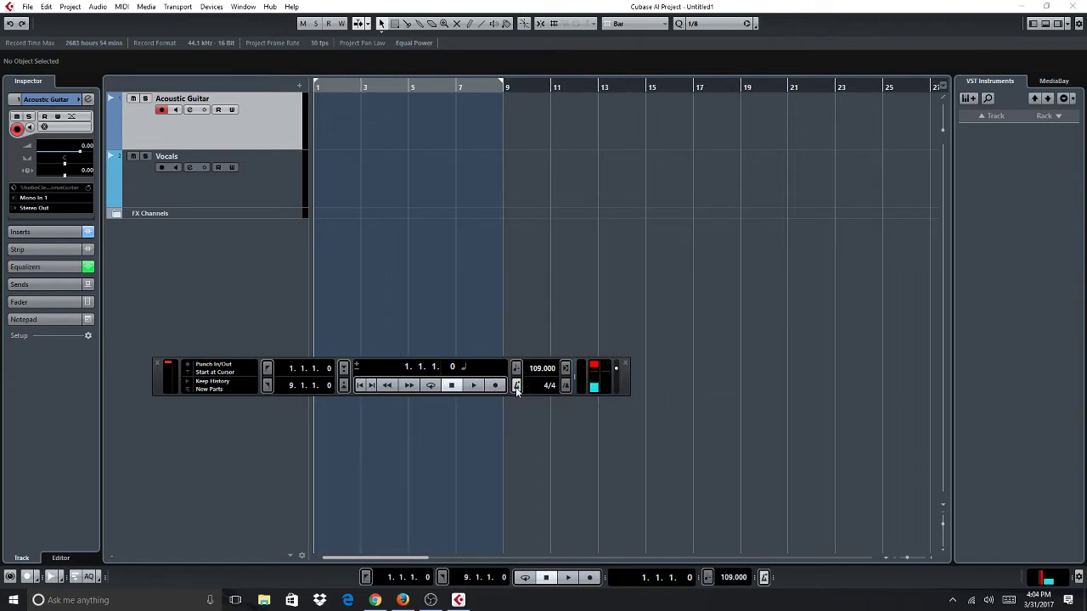
left_click(518, 389)
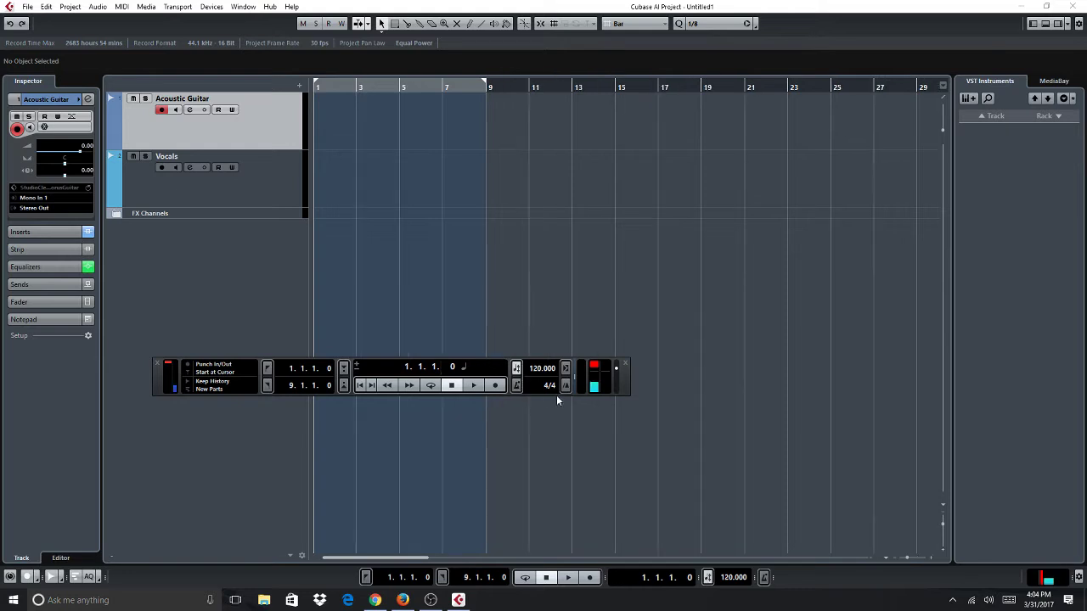
left_click(516, 386)
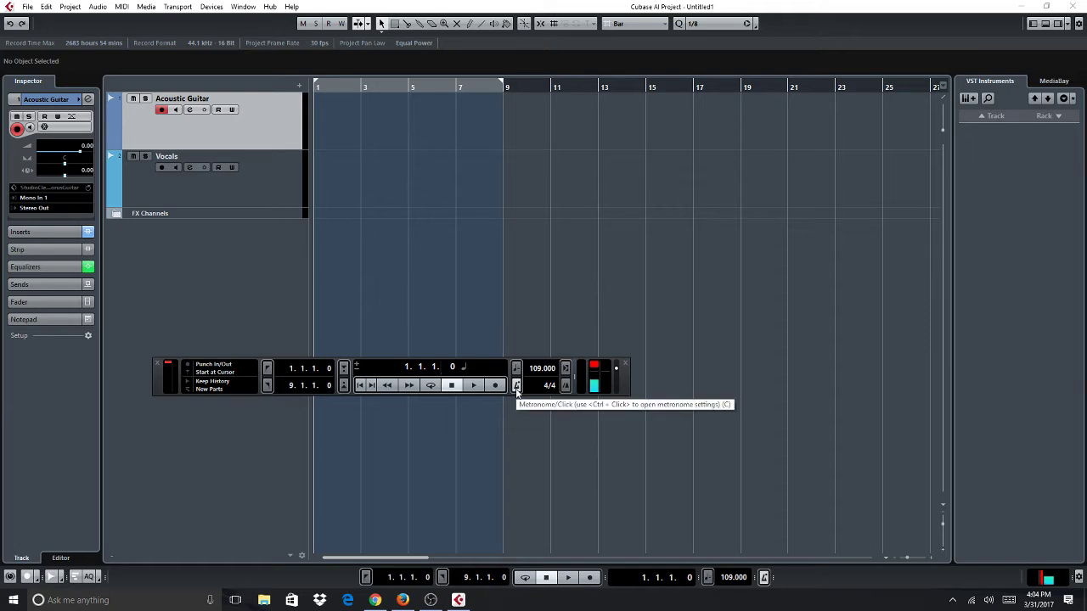
left_click(473, 386)
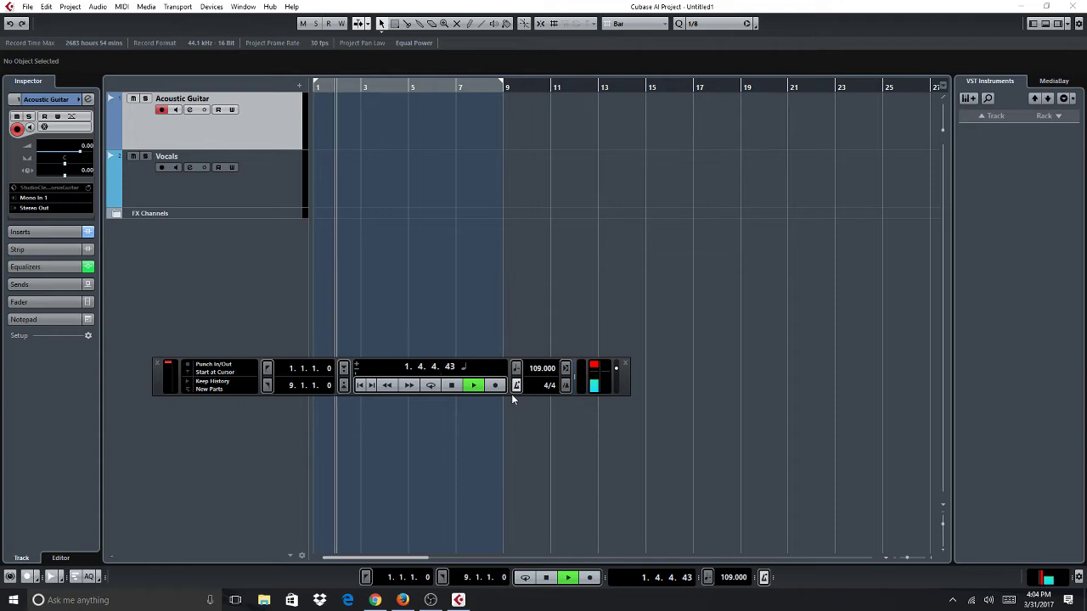
left_click(453, 387)
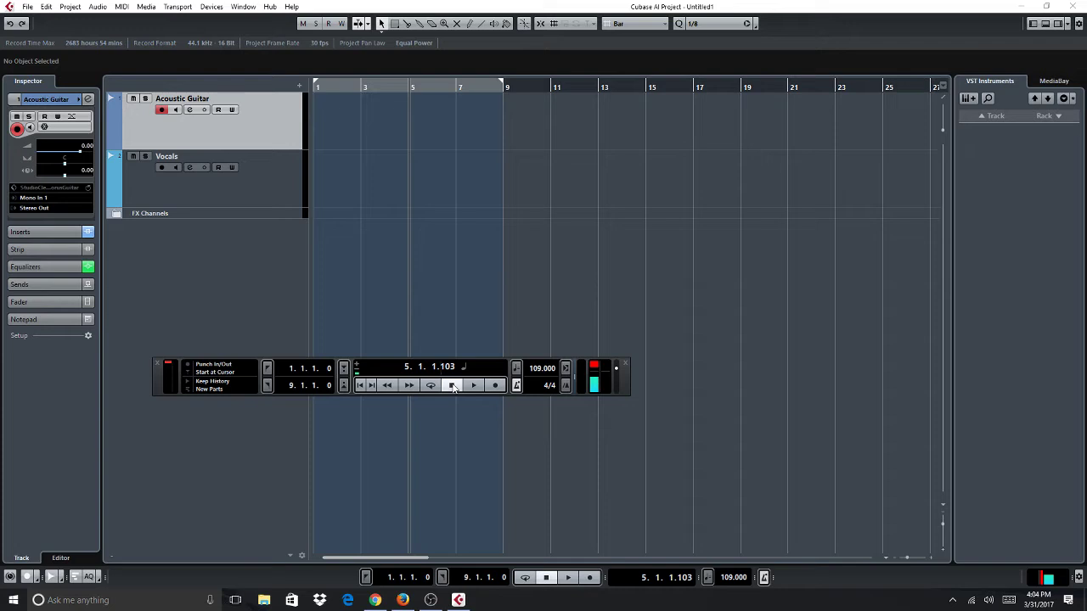
Return to the project start and record a test take on the Acoustic Guitar track
left_click(360, 385)
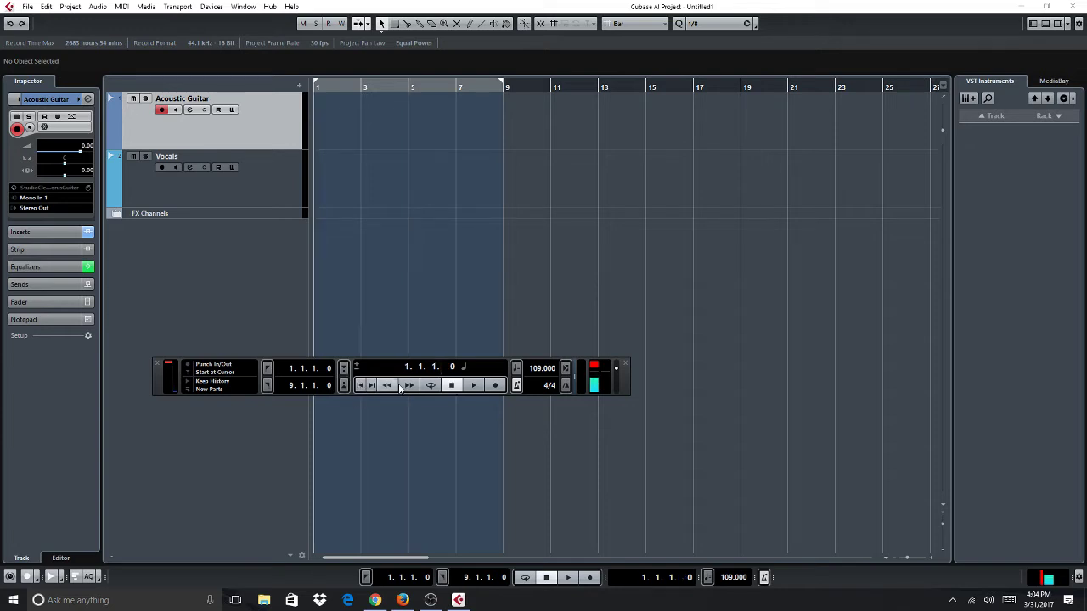
left_click(496, 385)
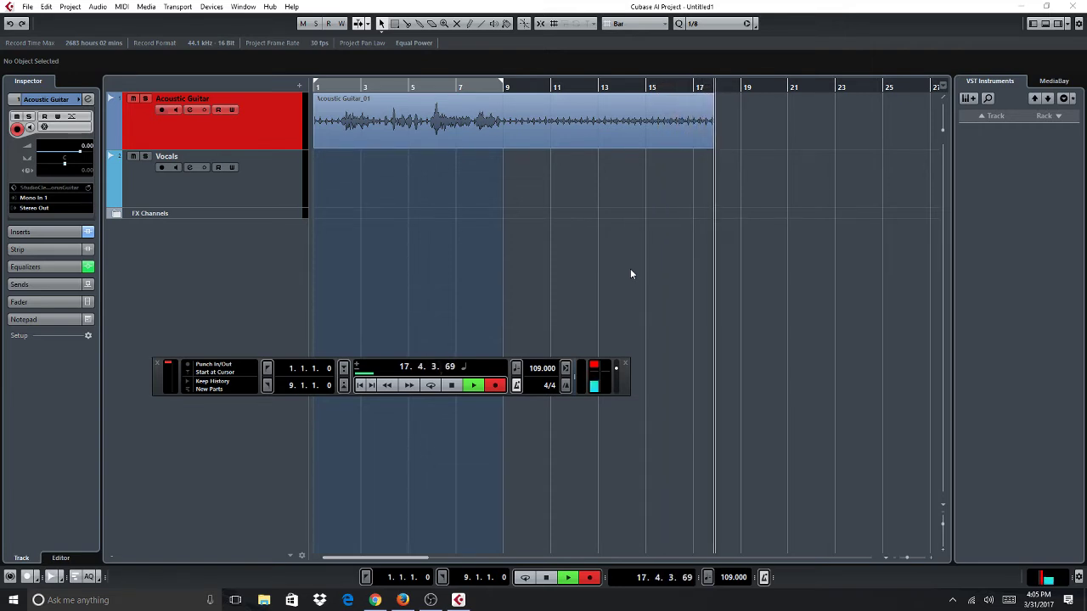
left_click(451, 385)
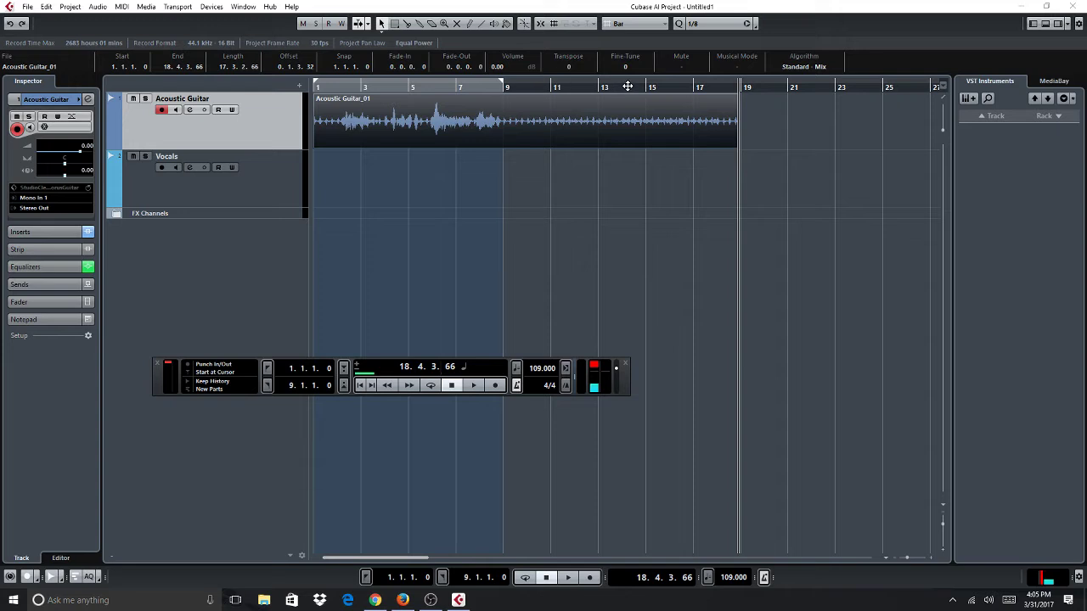
Play the recorded take from about bar 11 and lower the Acoustic Guitar track's volume to -0.70, stopping playback
left_click(575, 85)
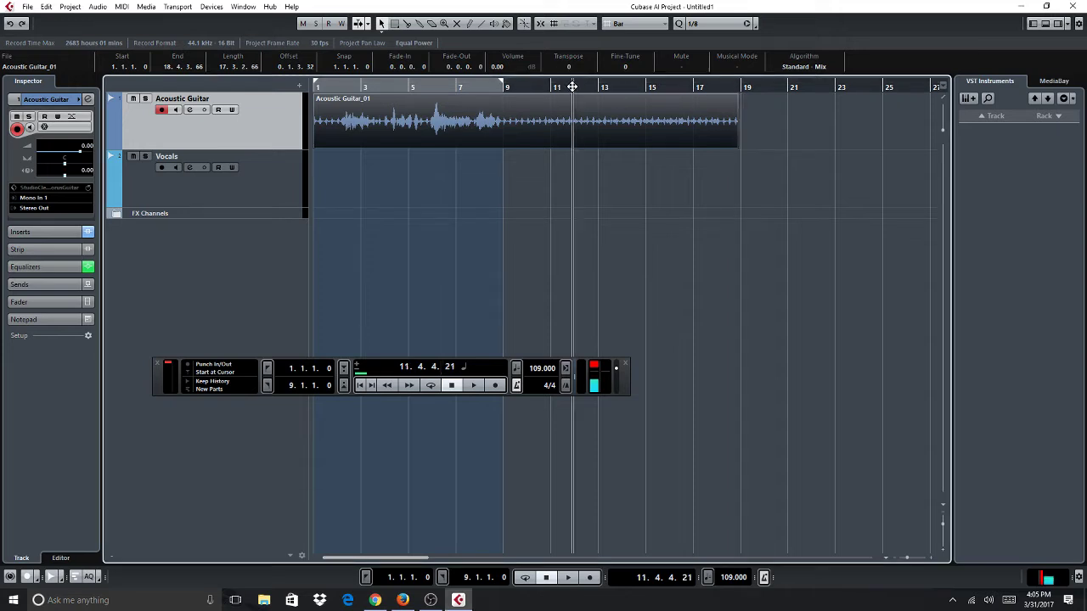
left_click(473, 386)
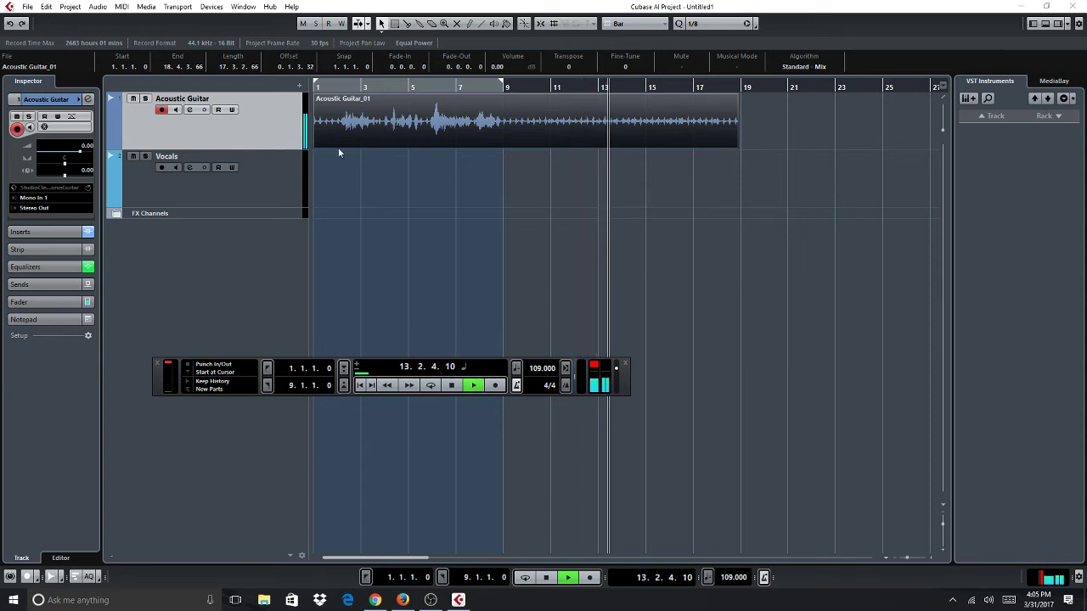
scroll(81, 156, "down", 1)
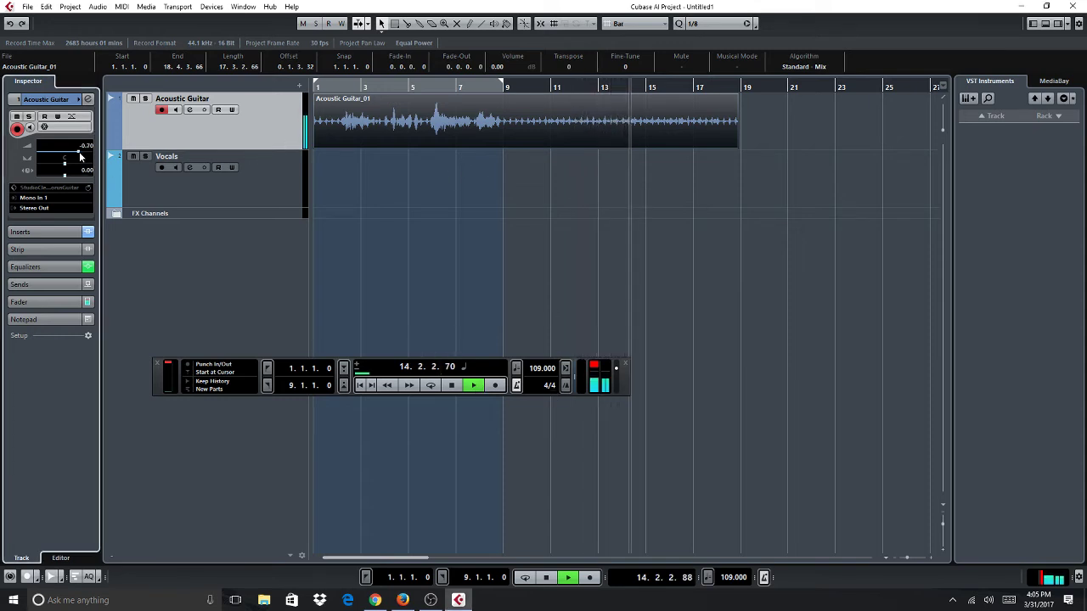
left_click(454, 387)
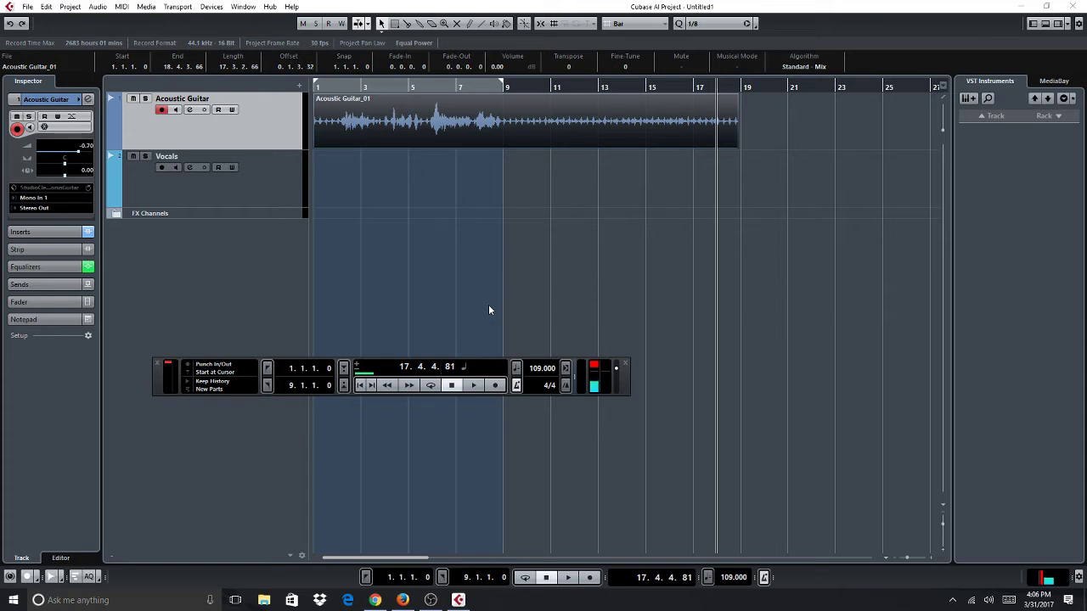
Delete the first recorded take from the Acoustic Guitar track and return to the project start
mouse_move(356, 119)
key("Delete")
left_click(360, 386)
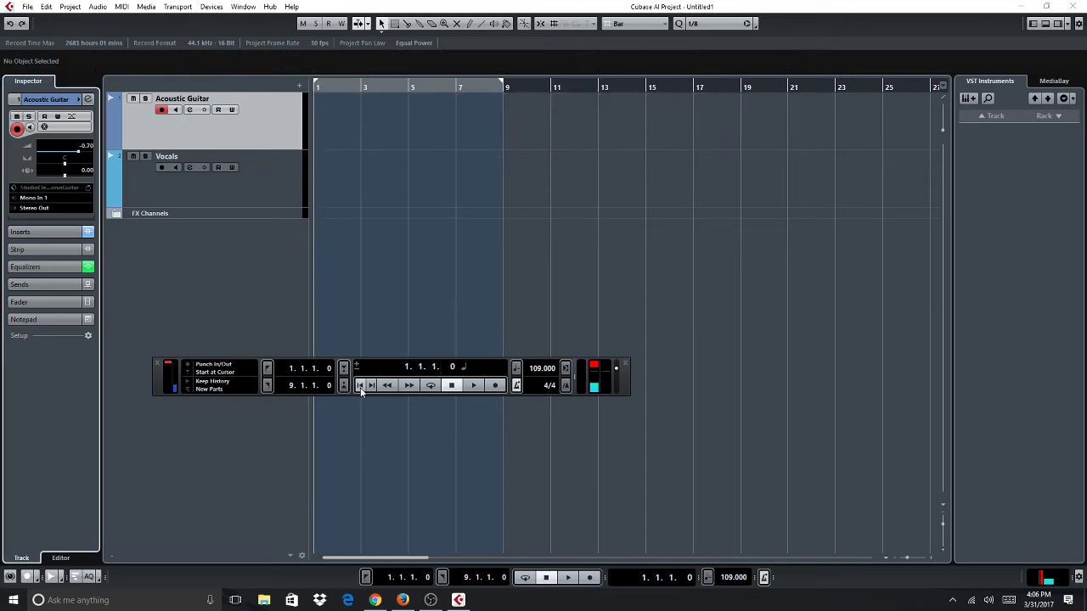
Record a second take on the Acoustic Guitar track from bar 1, delete it and return to the start
left_click(496, 386)
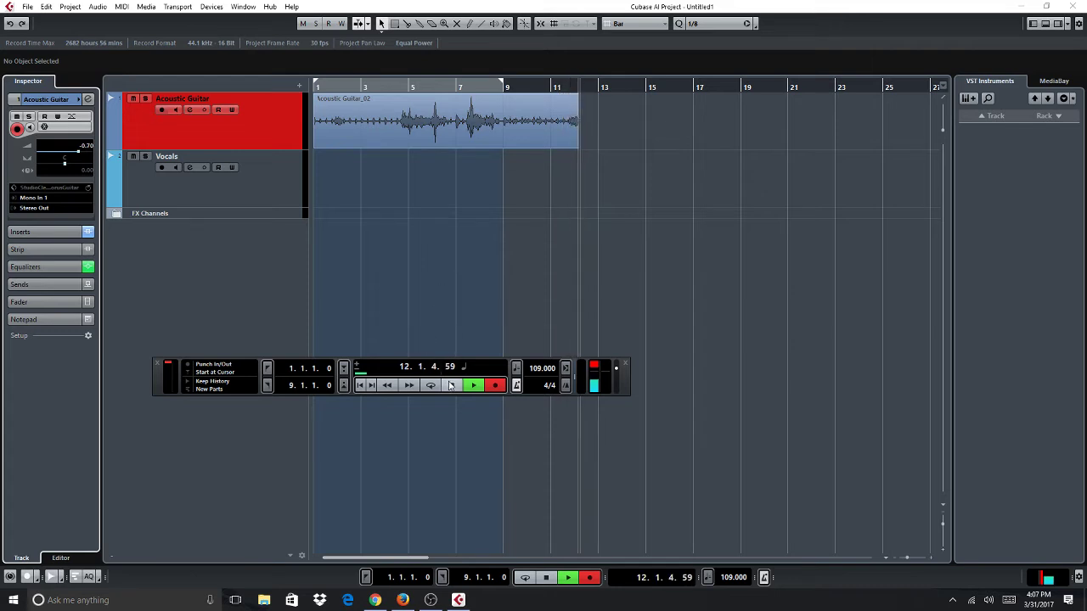
key("space")
left_click(360, 385)
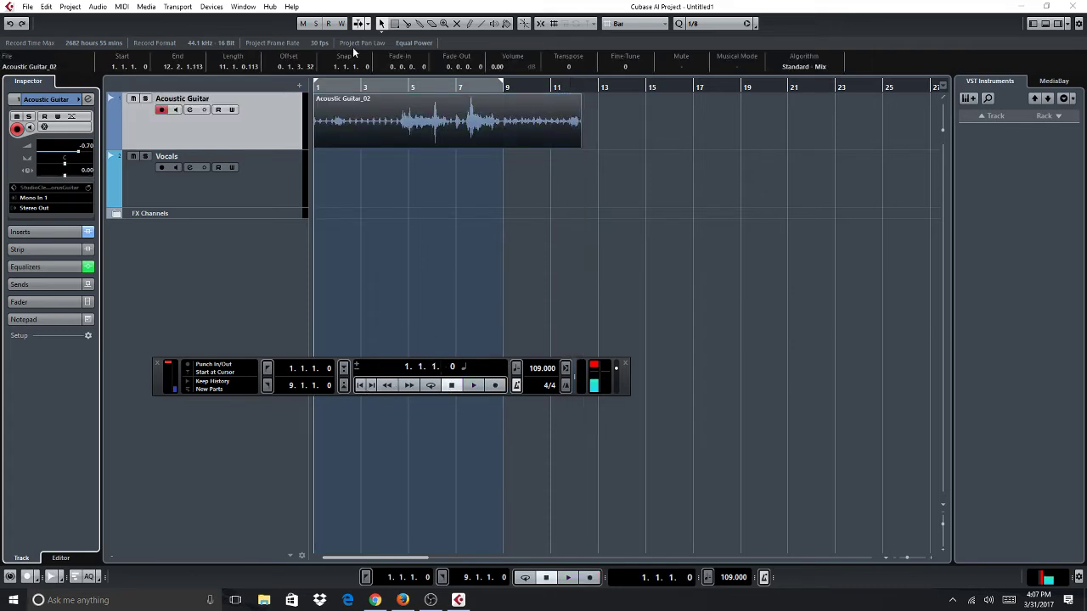
left_click(371, 120)
key("Delete")
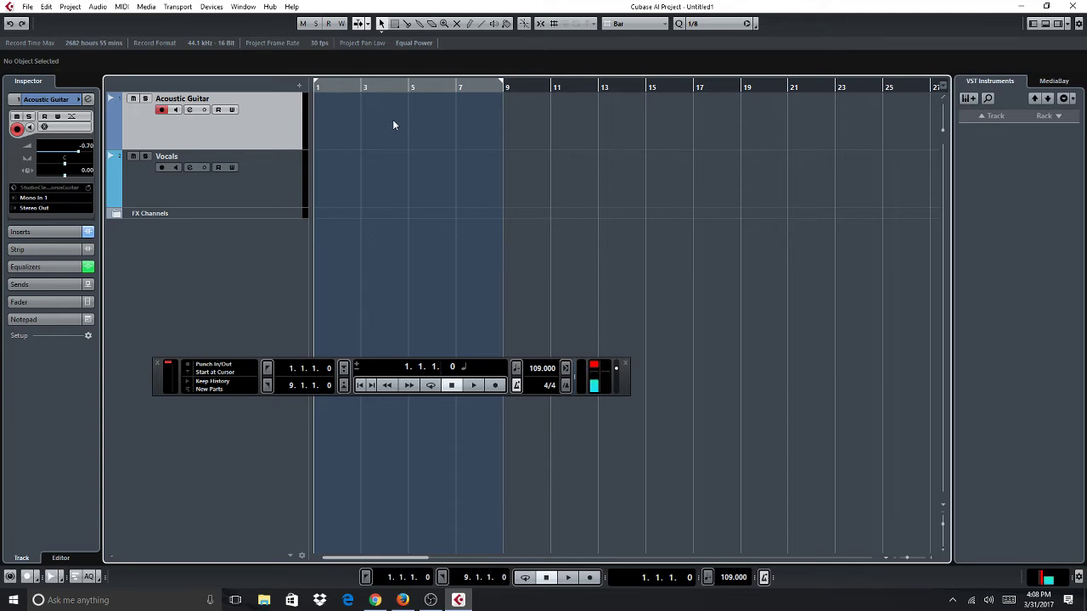
left_click(364, 391)
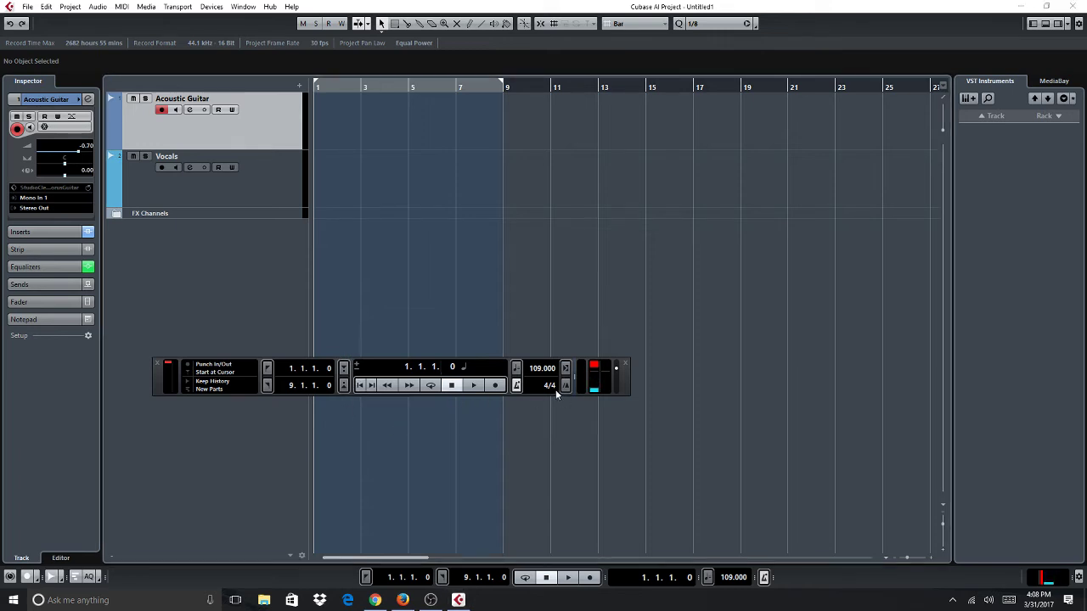
Record a very short take on the Acoustic Guitar track and return to the project start
left_click(497, 387)
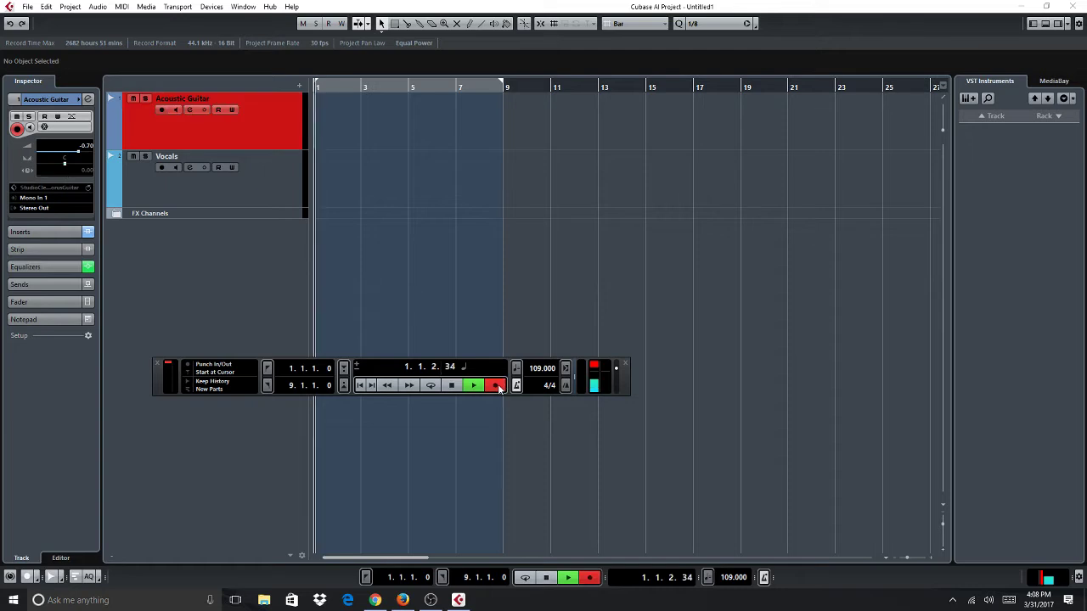
left_click(450, 387)
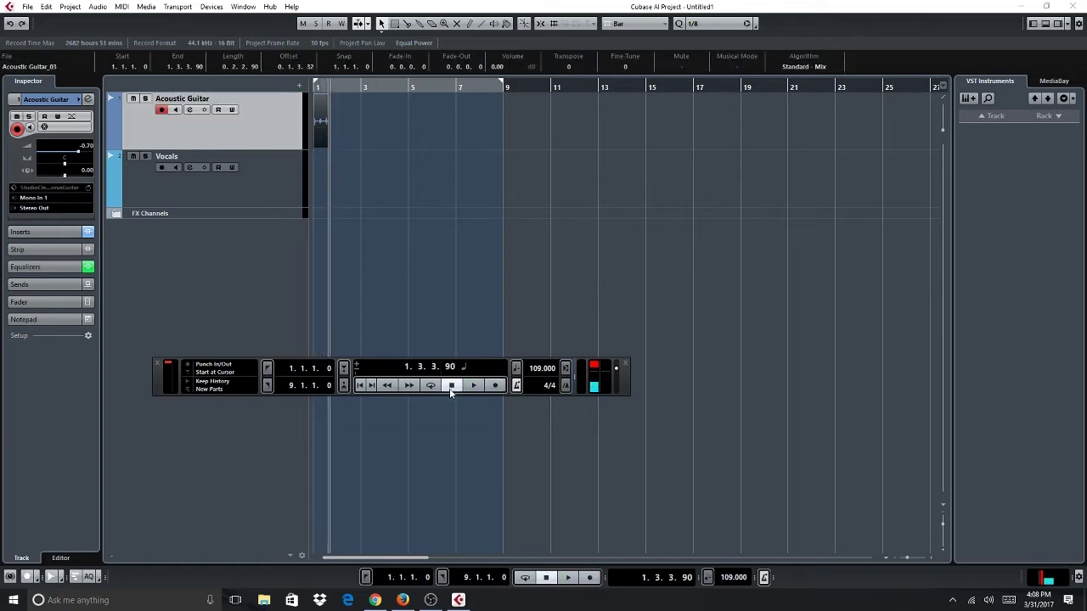
left_click(362, 386)
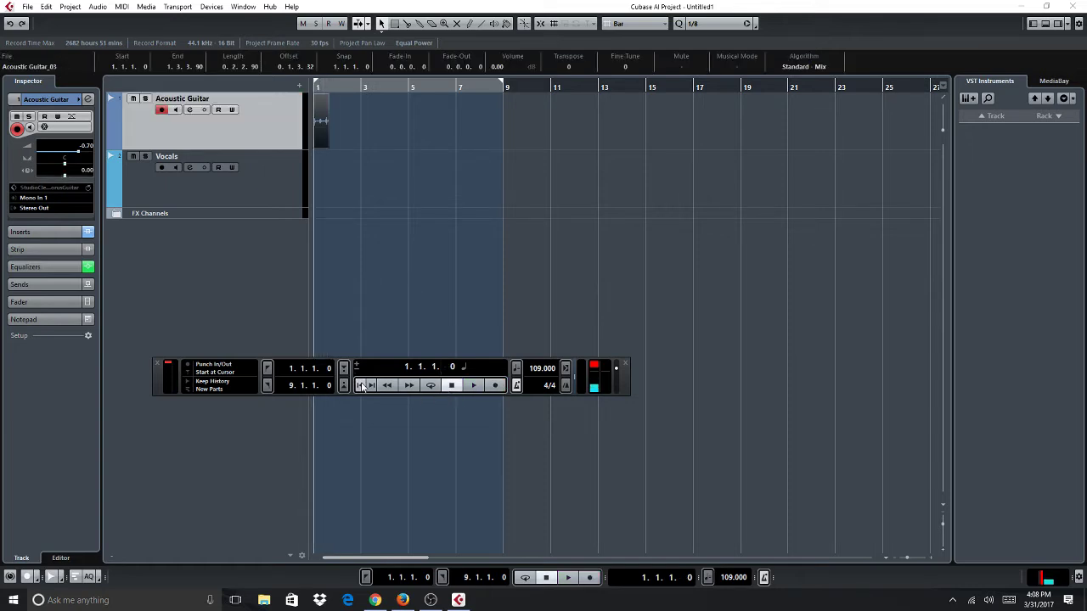
Record another guitar take from bar 1, raise the system output volume to 100 while recording, and return to the start
left_click(493, 387)
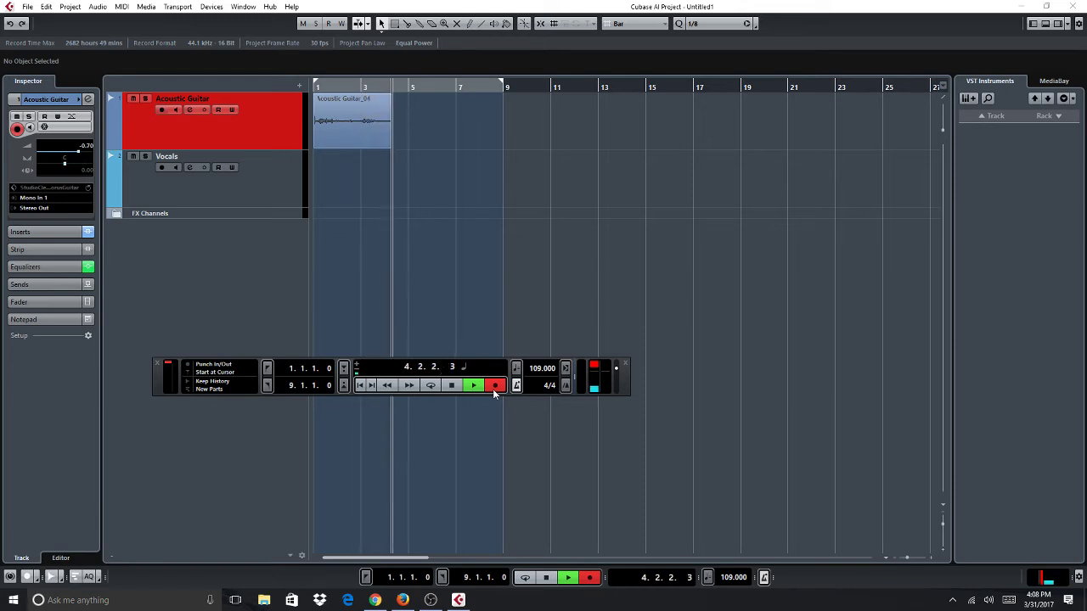
key("F2")
left_click(988, 600)
left_click_drag(1034, 573, 1053, 573)
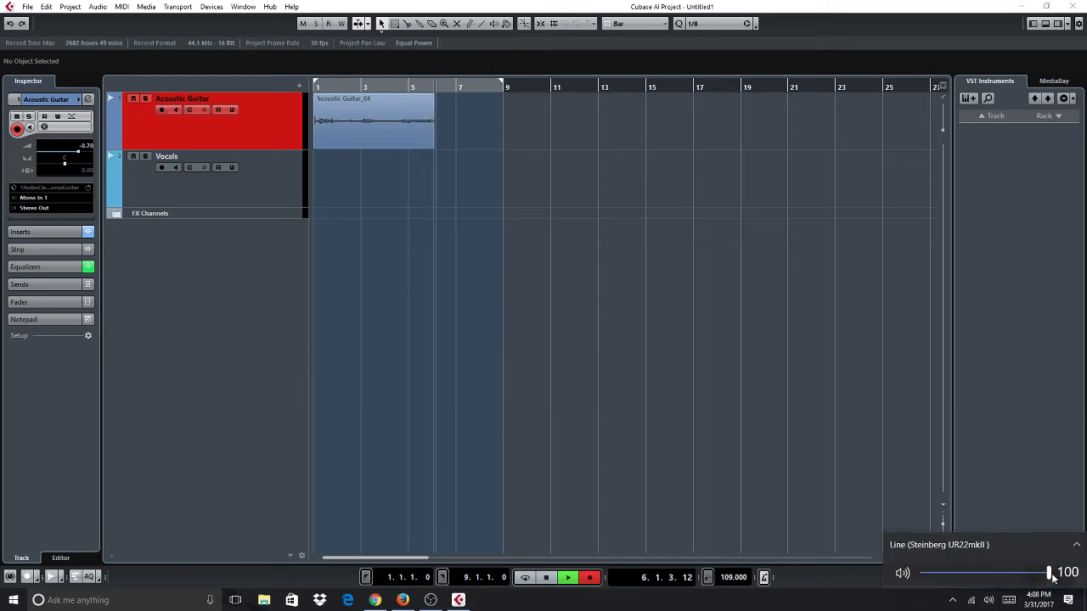
key("F2")
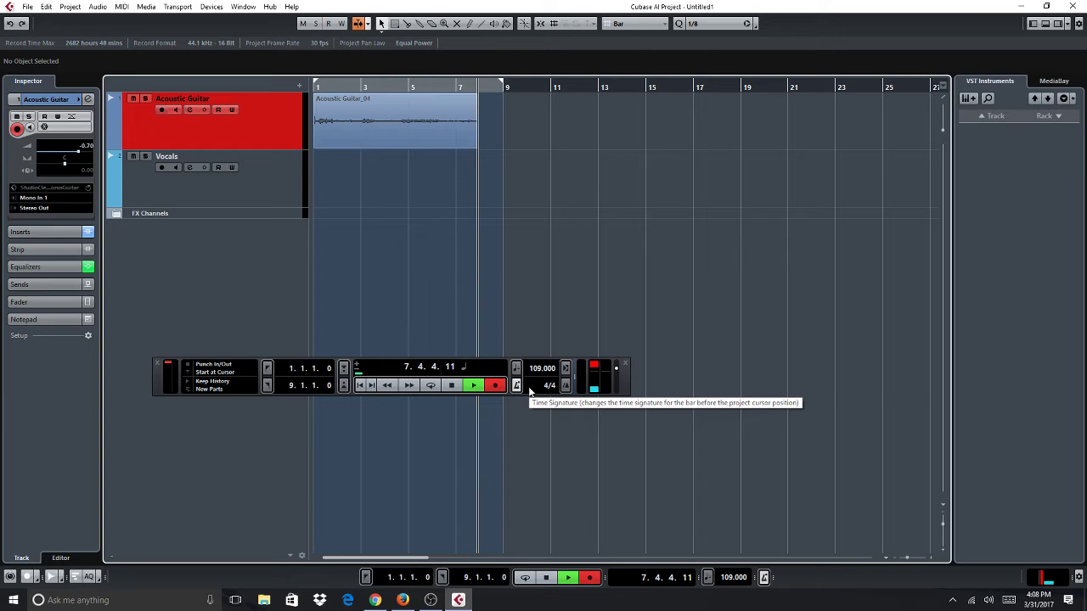
left_click(451, 386)
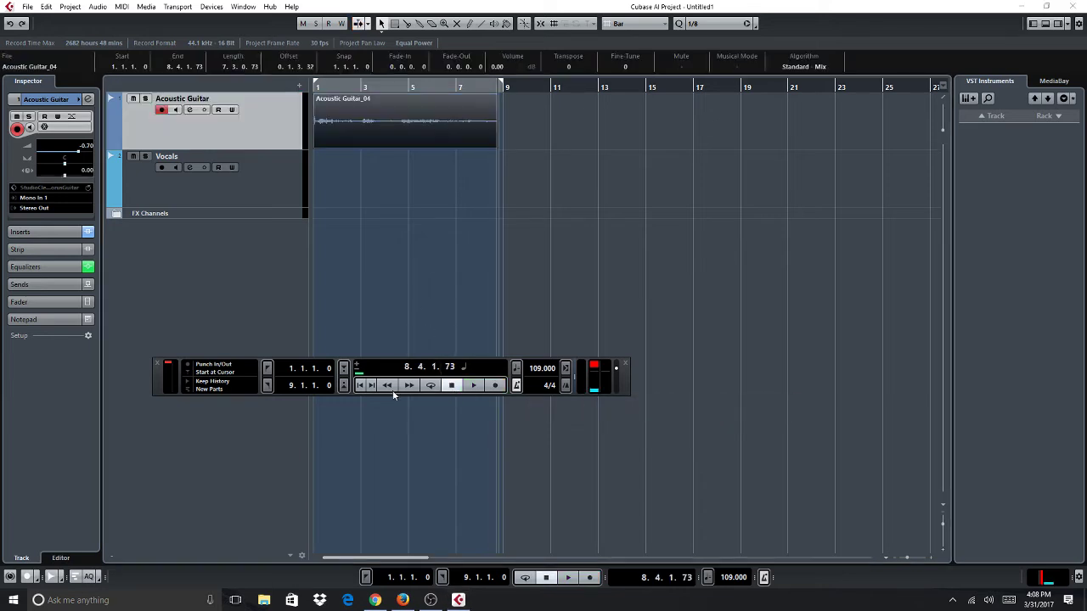
left_click(362, 385)
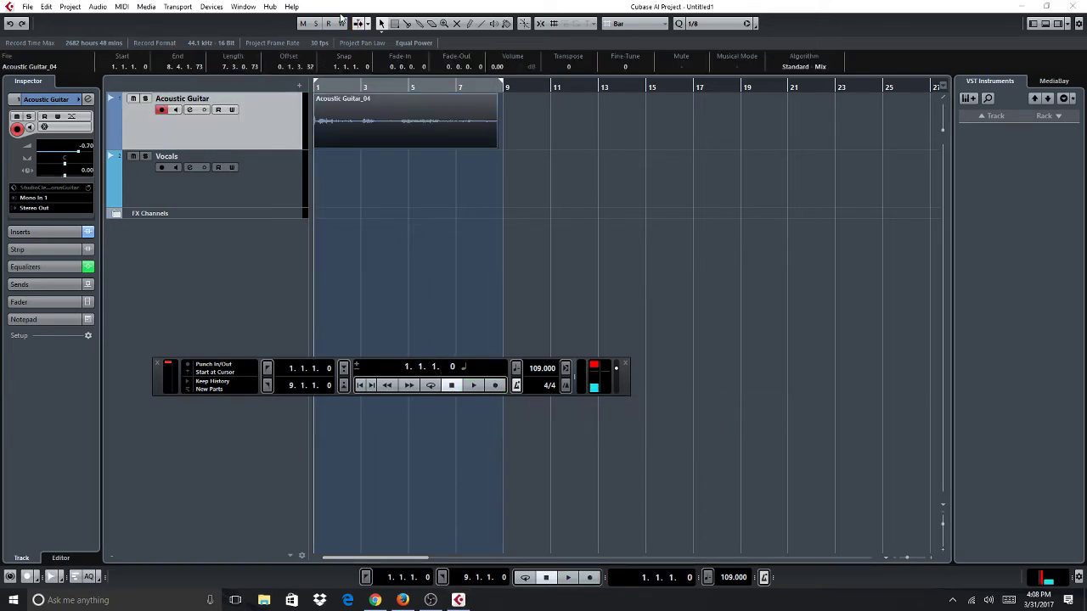
Delete both overlapping takes from the Acoustic Guitar track
left_click(369, 128)
key("Delete")
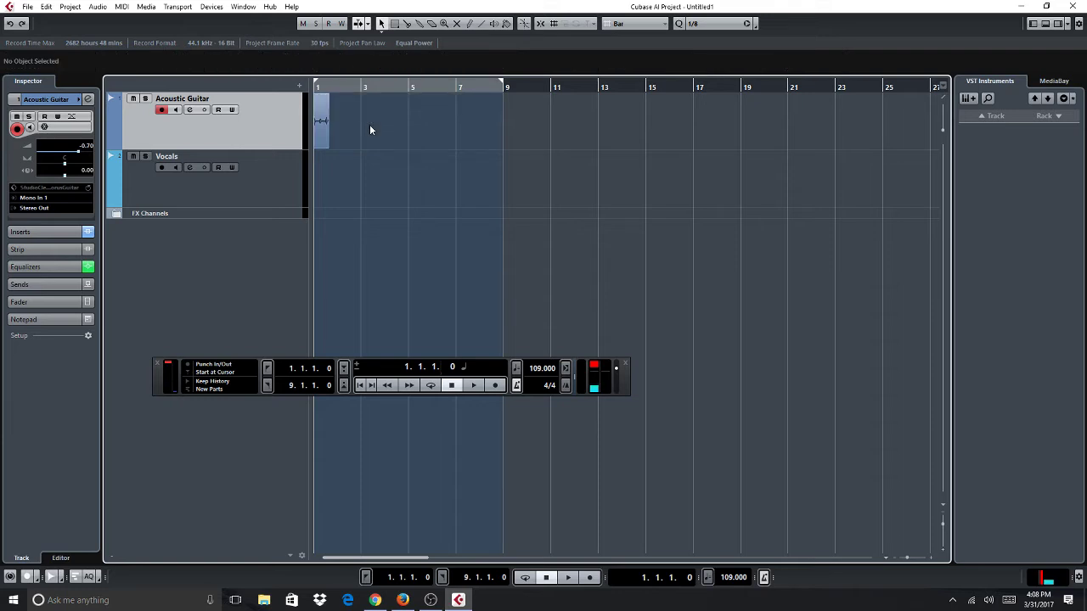
left_click(318, 119)
key("Delete")
Record the full guitar performance on the Acoustic Guitar track from bar 1 to the end of bar 27
left_click(496, 385)
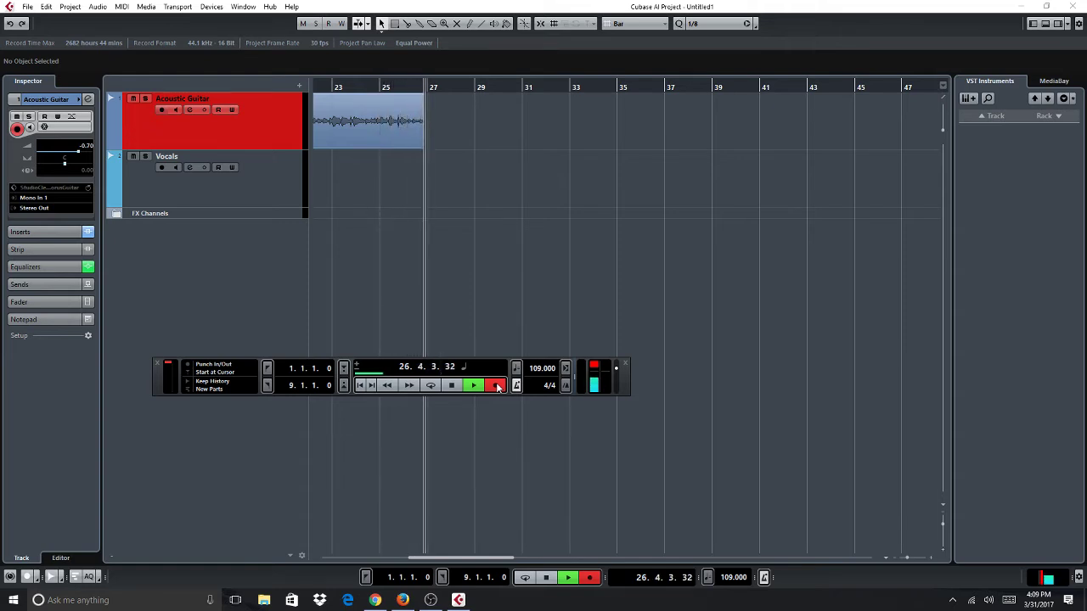
left_click(548, 577)
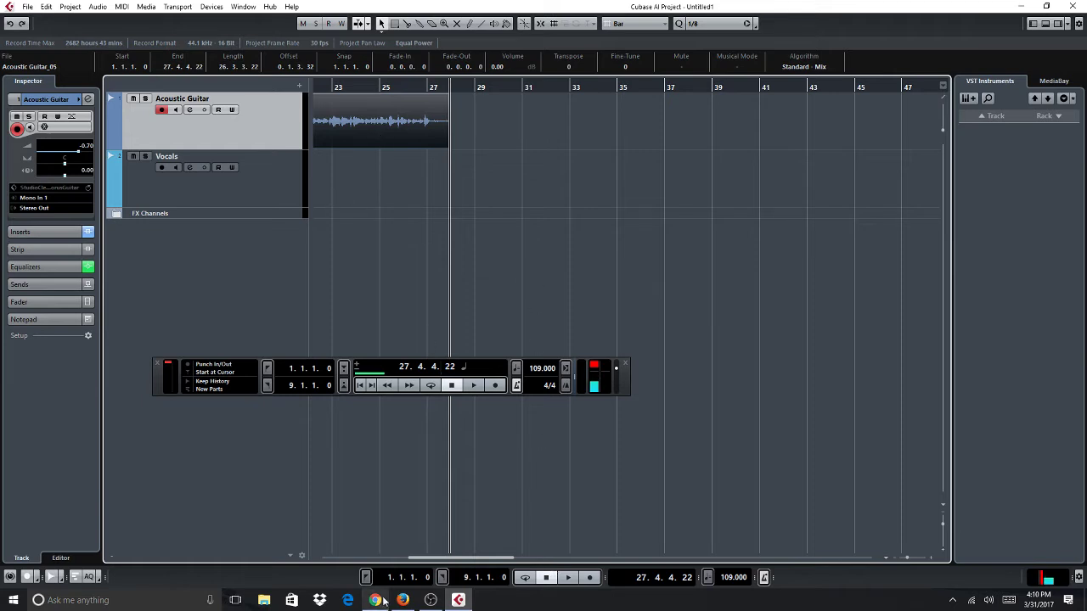
left_click_drag(465, 560, 358, 567)
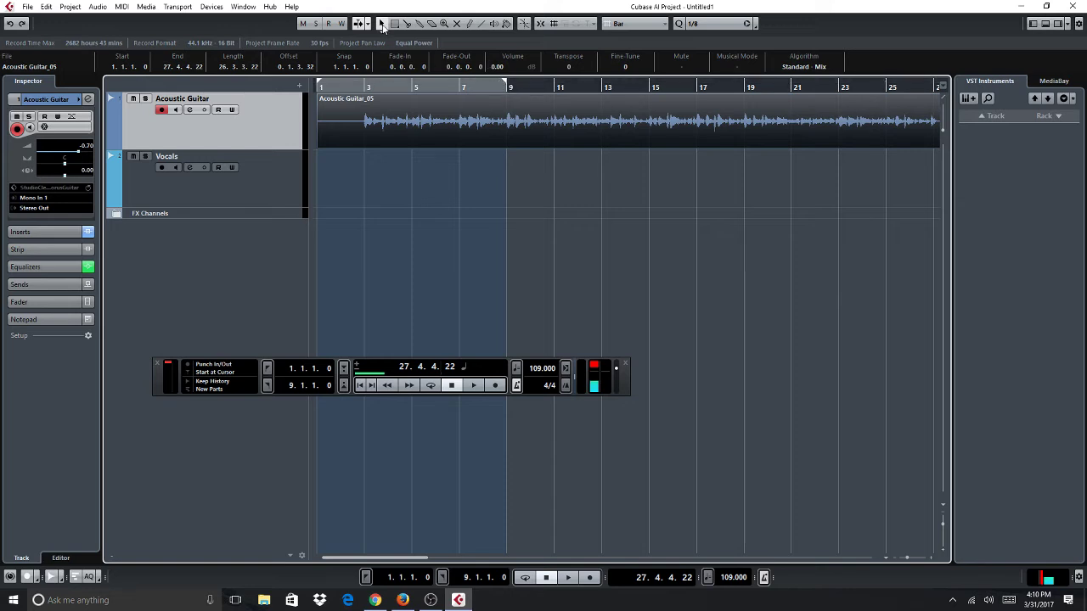
Move the project cursor to about bar 5, turning cycle mode on and back off
left_click(371, 87)
left_click(396, 82)
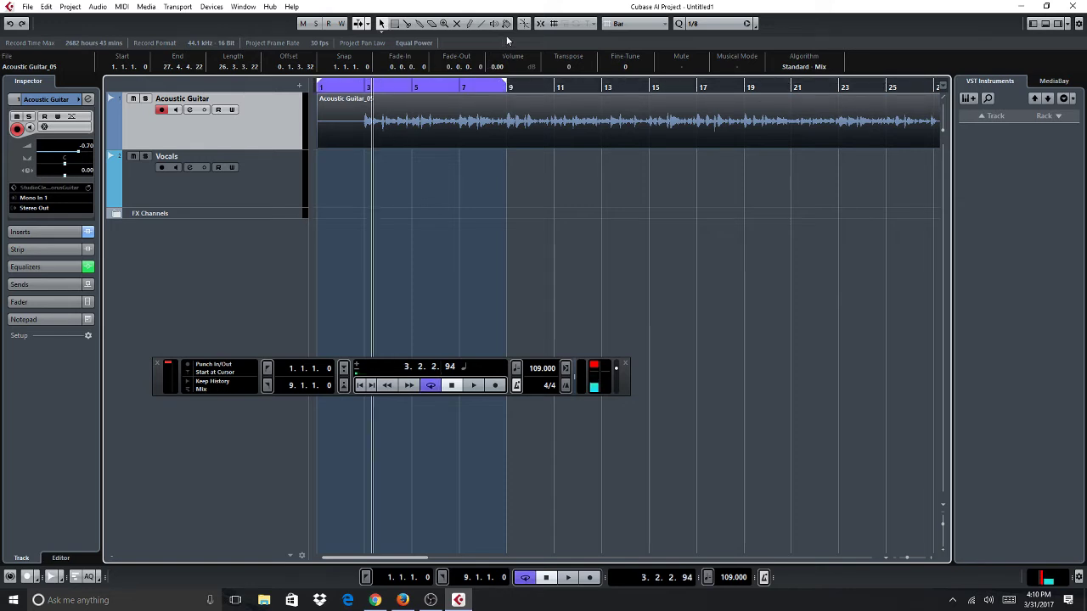
left_click(421, 86)
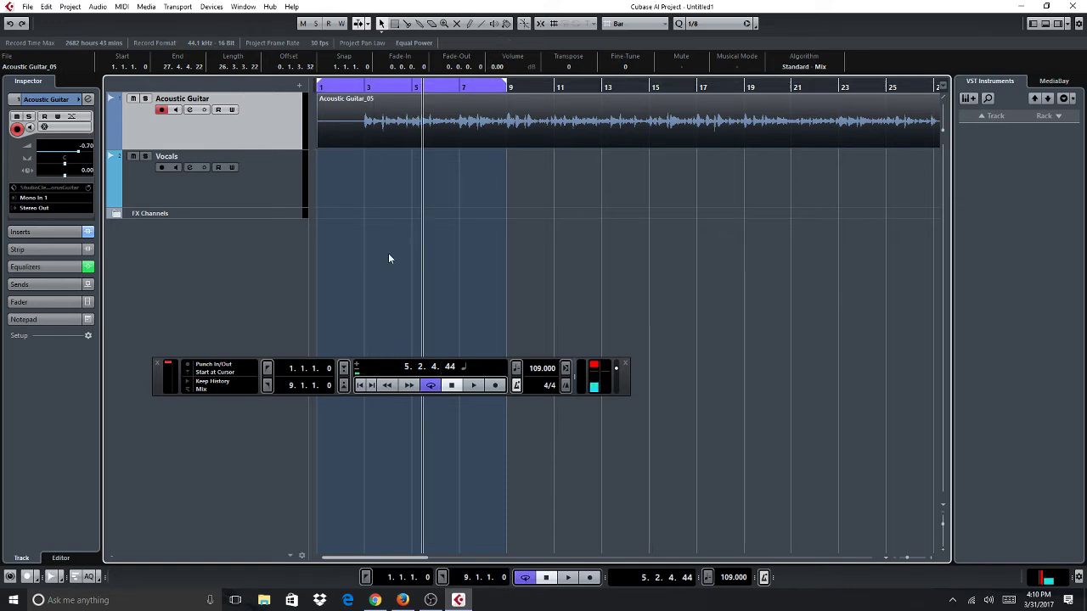
left_click(429, 386)
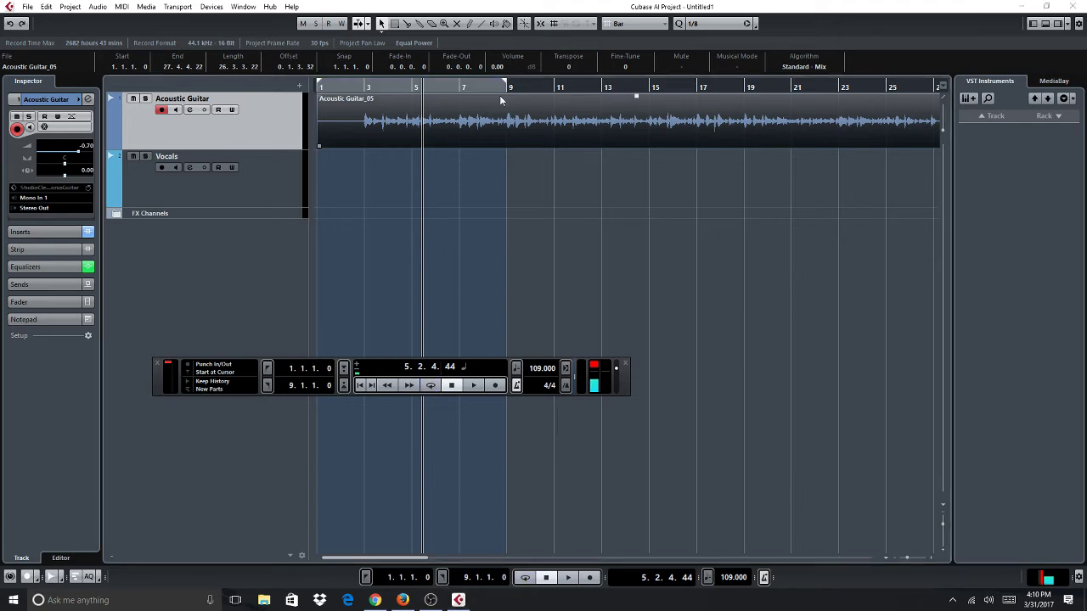
Move the project cursor to about bar 17 and extend the right locator to 31.2.3.74
key("KP_Add")
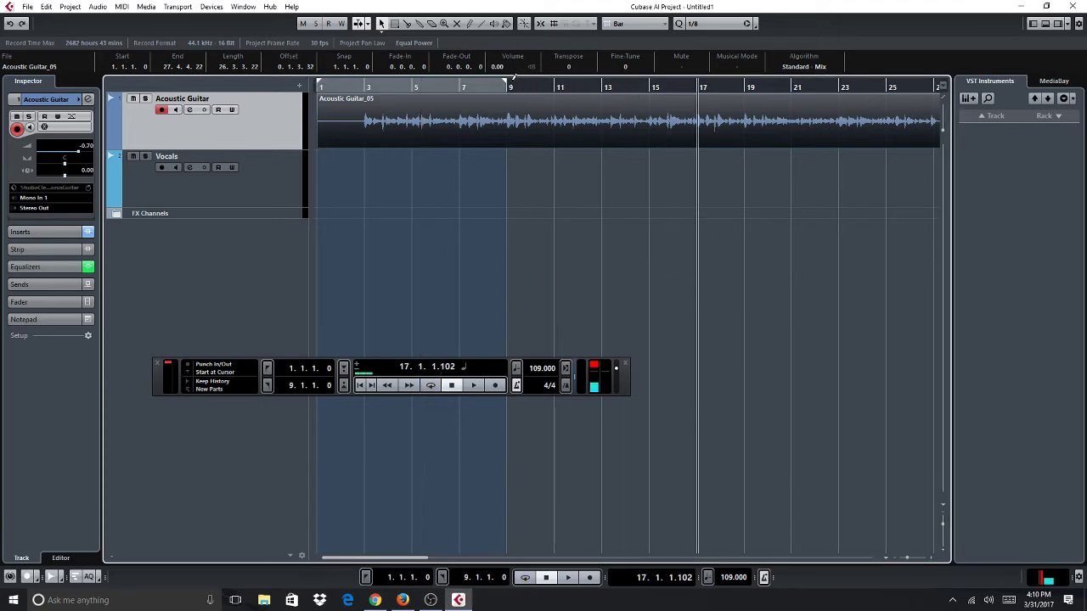
left_click_drag(509, 79, 690, 95)
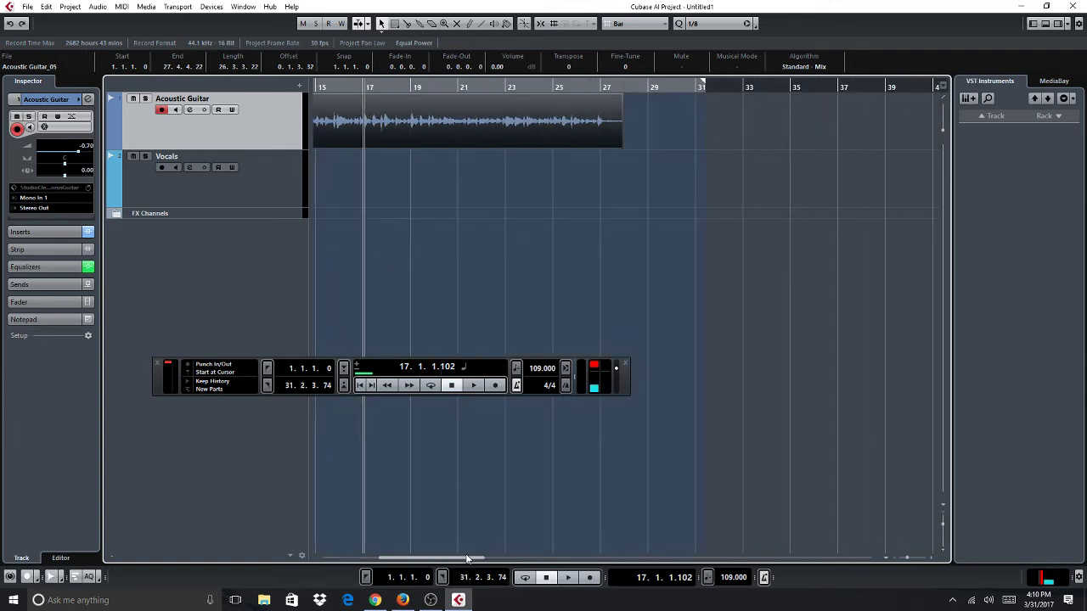
Move the project cursor to about bar 6 with cycle mode switched back off
left_click_drag(460, 560, 330, 552)
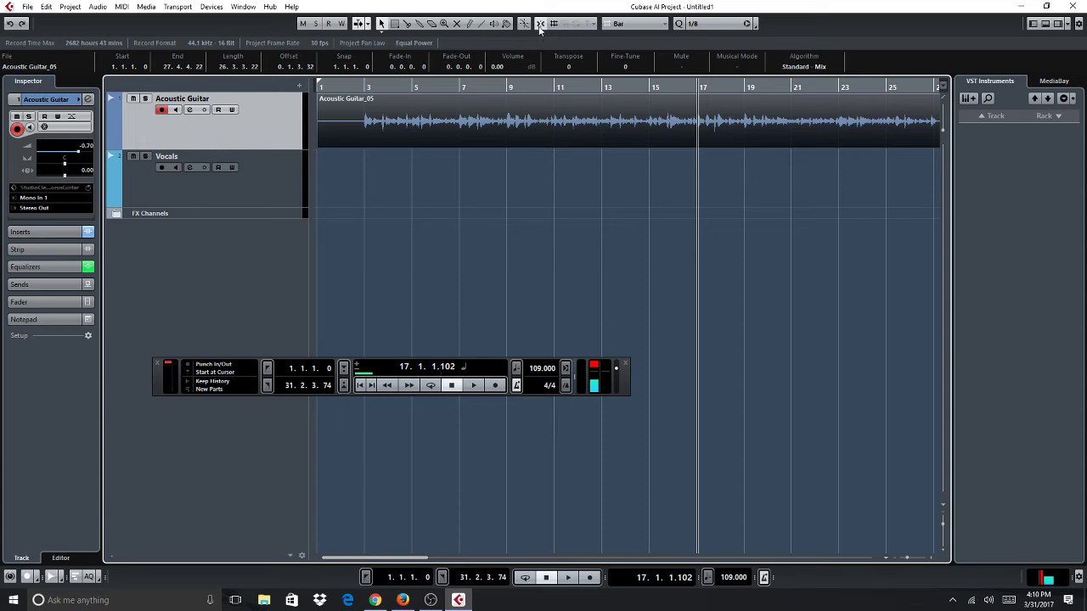
left_click(382, 25)
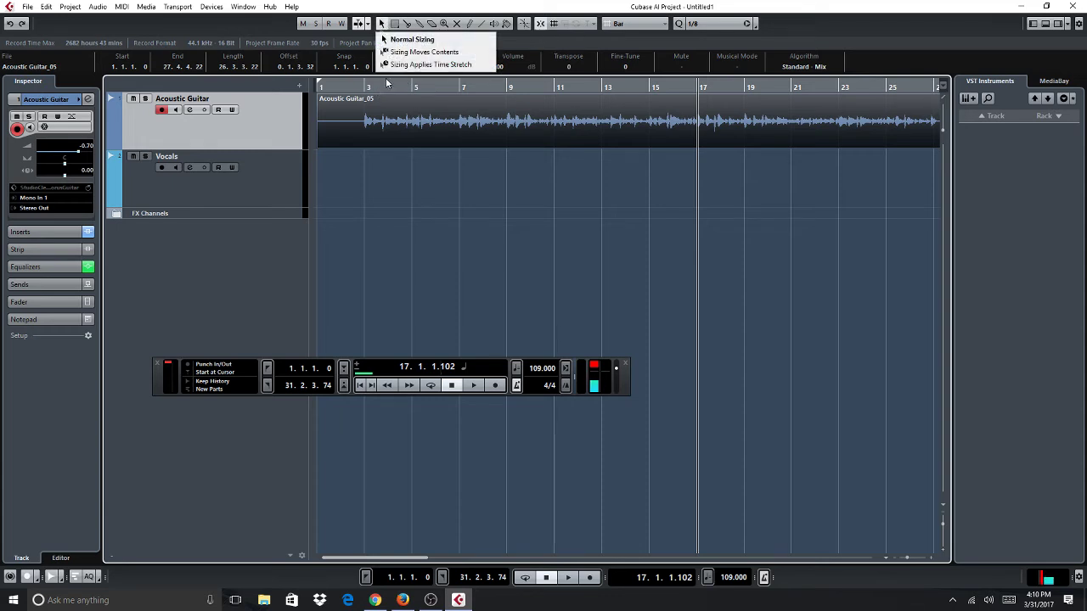
left_click(382, 86)
left_click(441, 88)
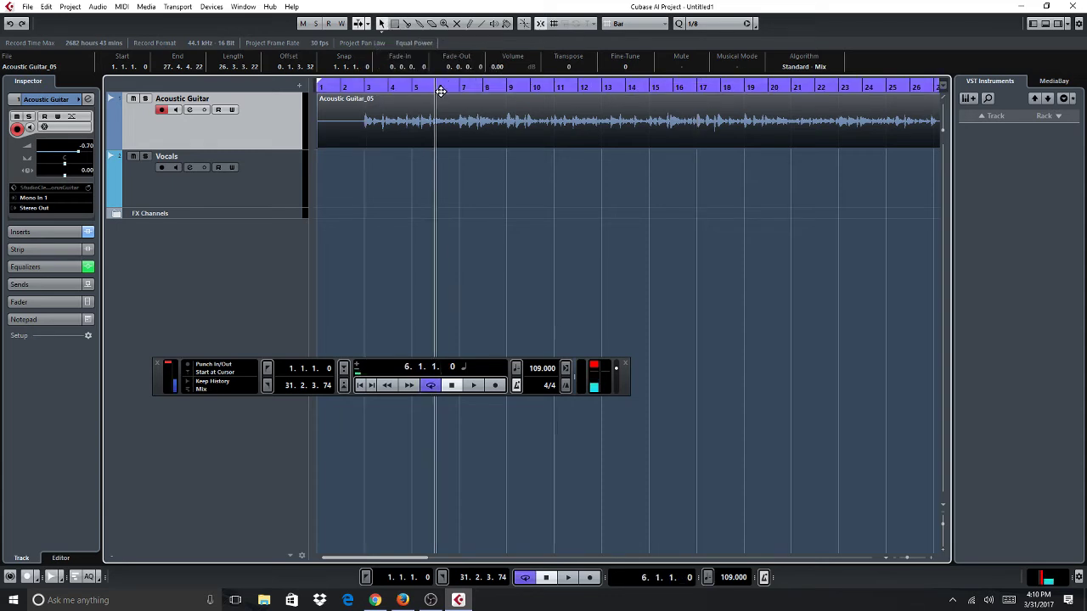
left_click(431, 386)
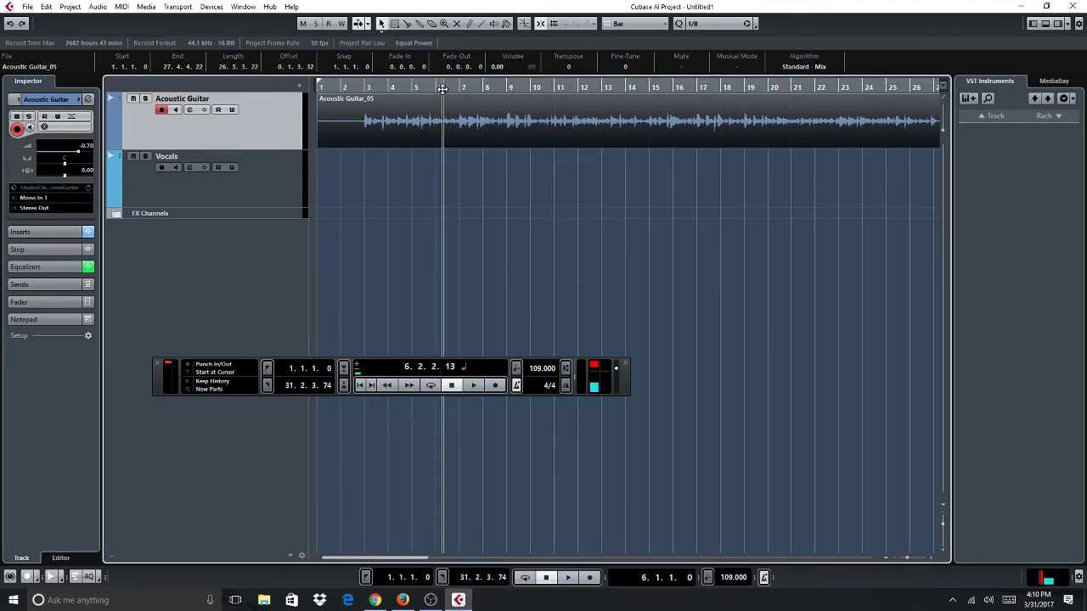
Position the project cursor at bar 3 with cycle mode off and play the guitar recording until about bar 13
left_click(371, 85)
left_click(371, 90)
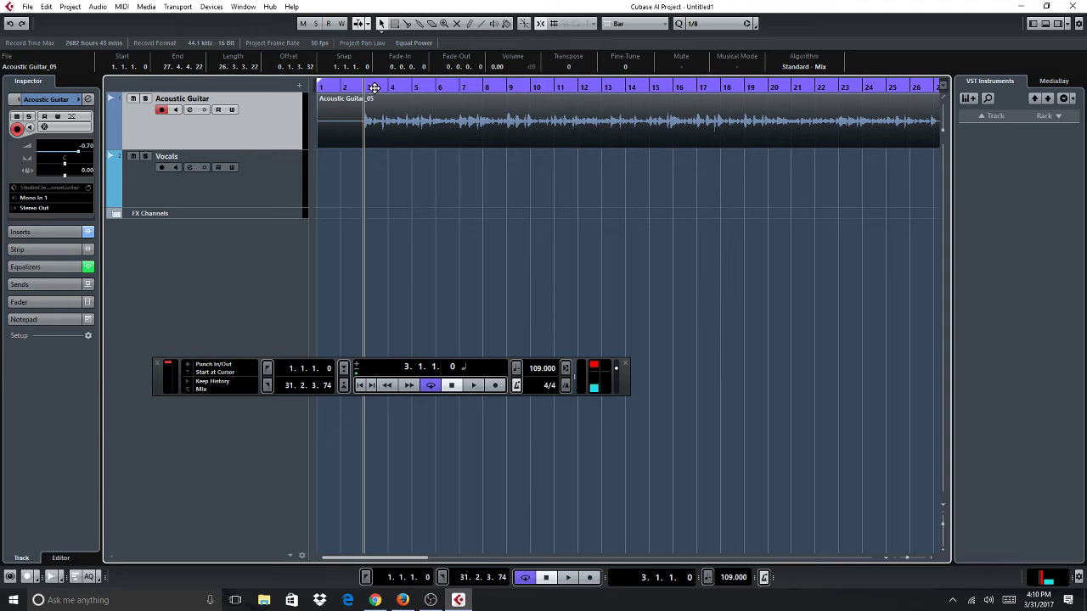
left_click(429, 386)
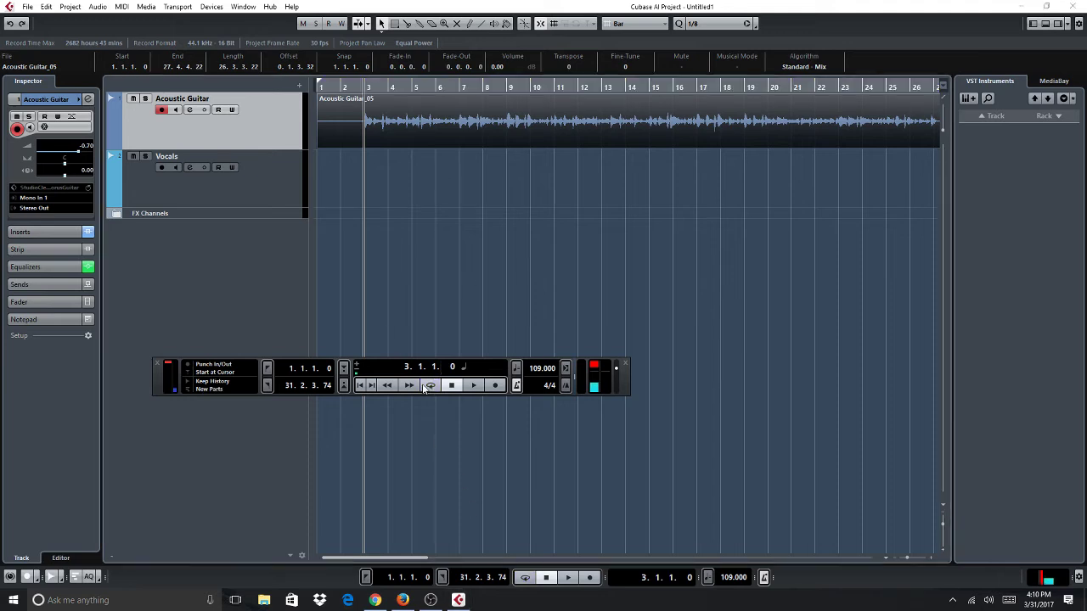
left_click(407, 558)
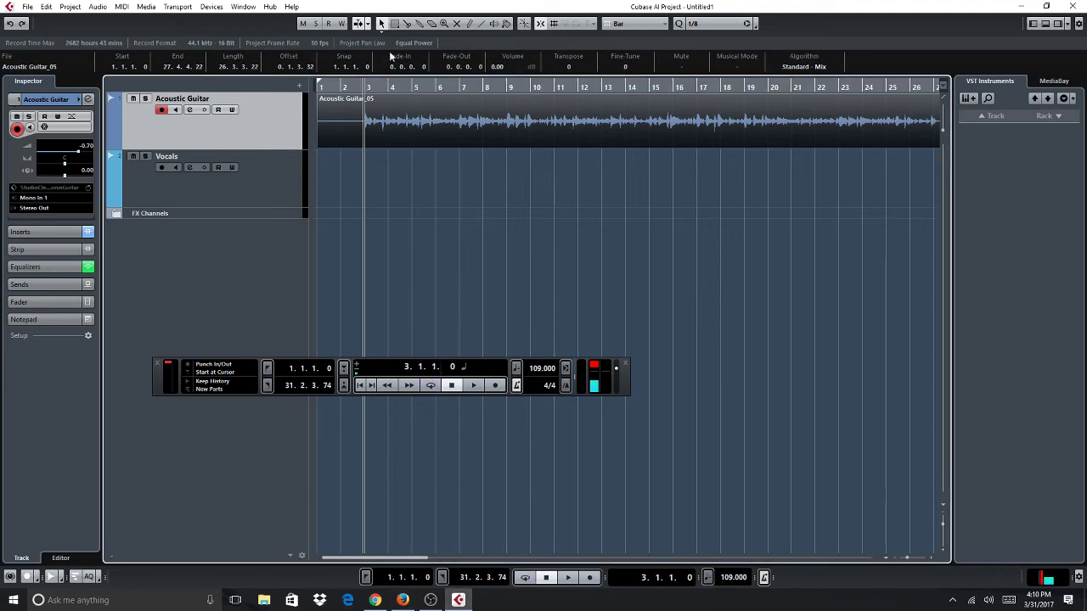
left_click(476, 387)
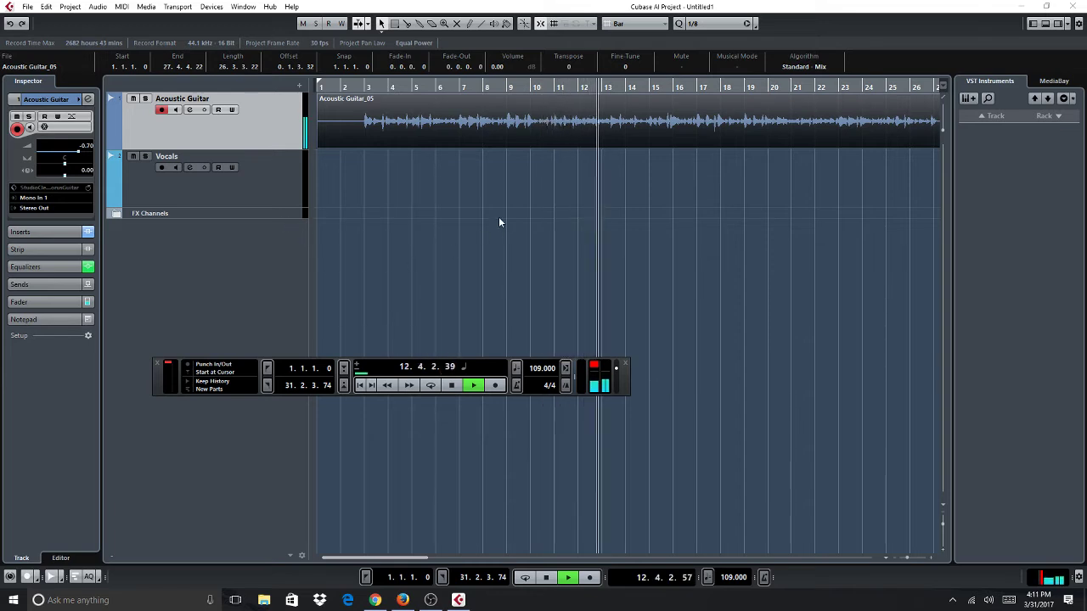
left_click(453, 385)
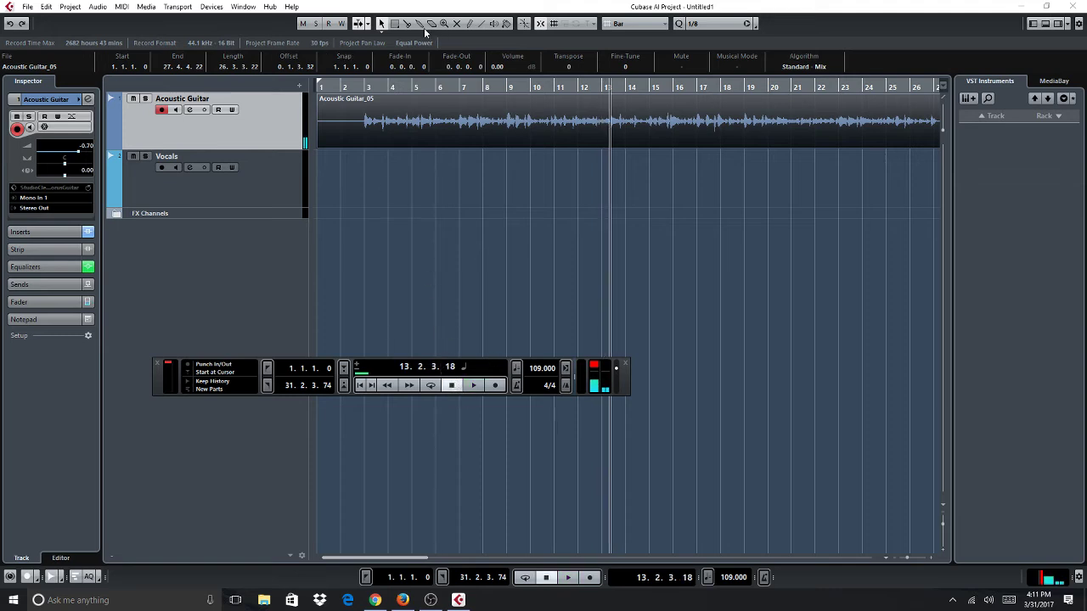
Split the Acoustic Guitar event at 3.1.1.0, where the playing begins
left_click(410, 26)
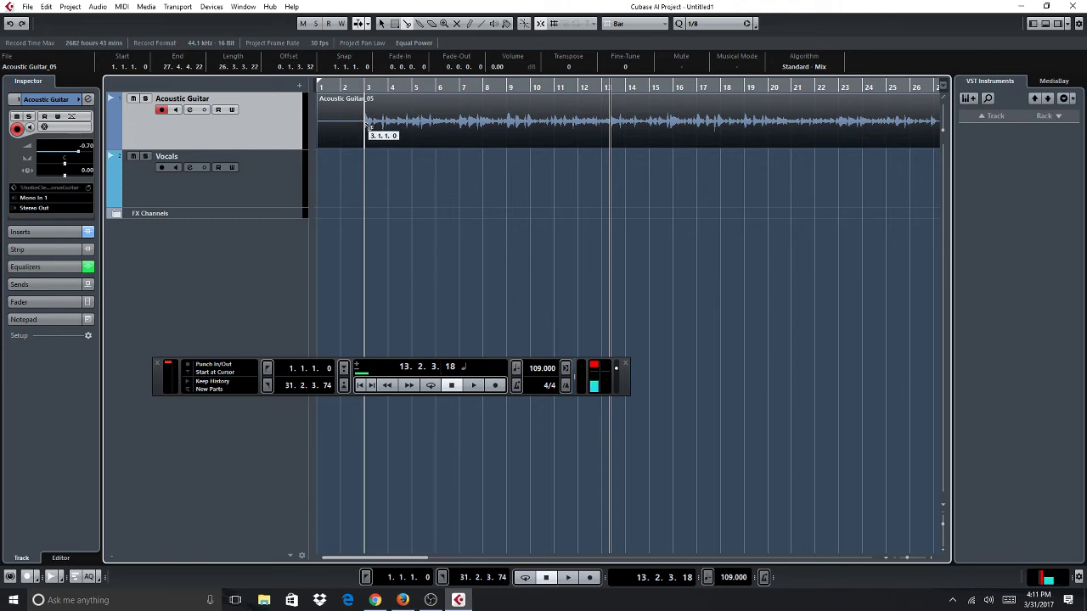
key("h")
key("h")
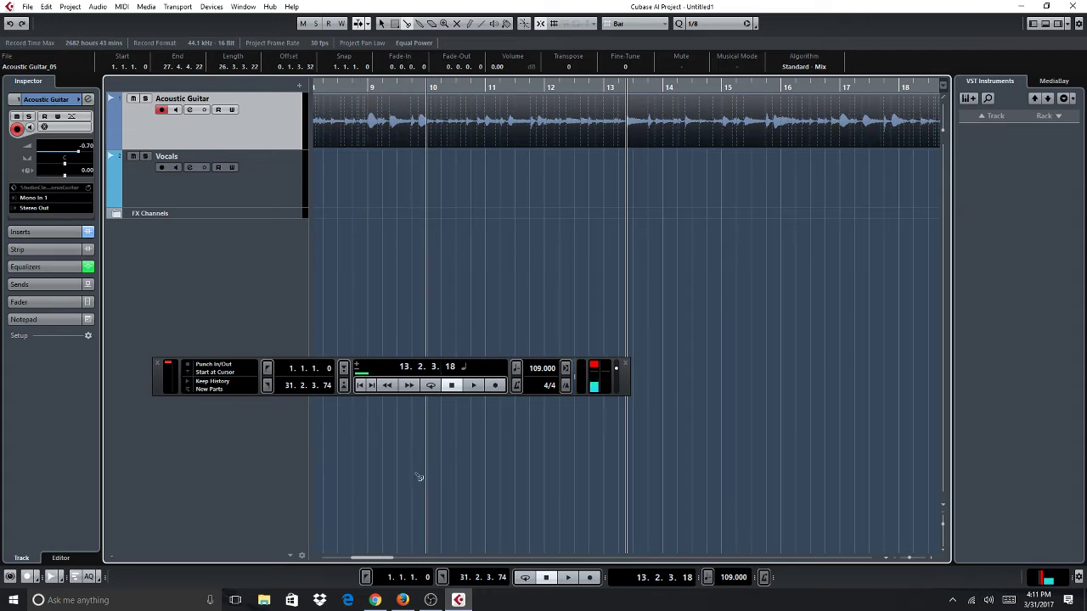
left_click_drag(382, 558, 360, 558)
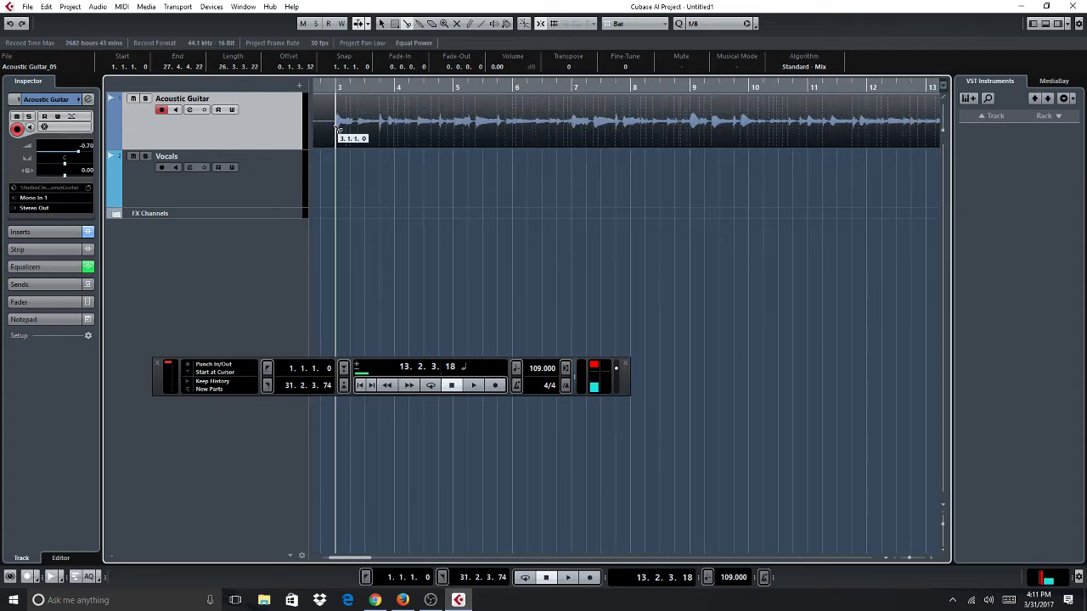
left_click_drag(338, 129, 338, 129)
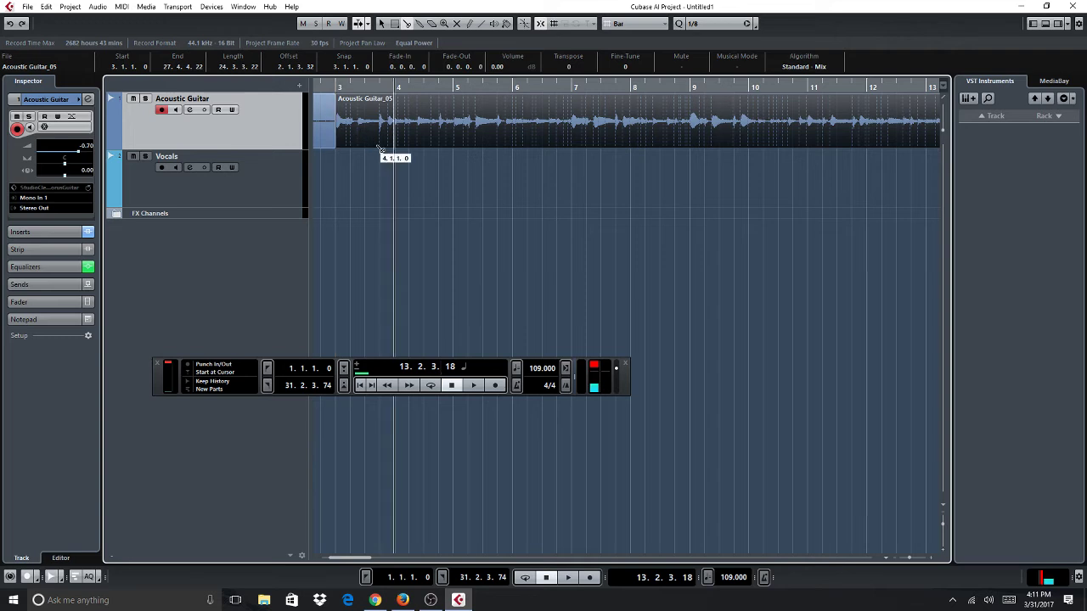
Return the project cursor to bar 3, switch cycle mode off and start playback of the guitar recording
left_click(325, 83)
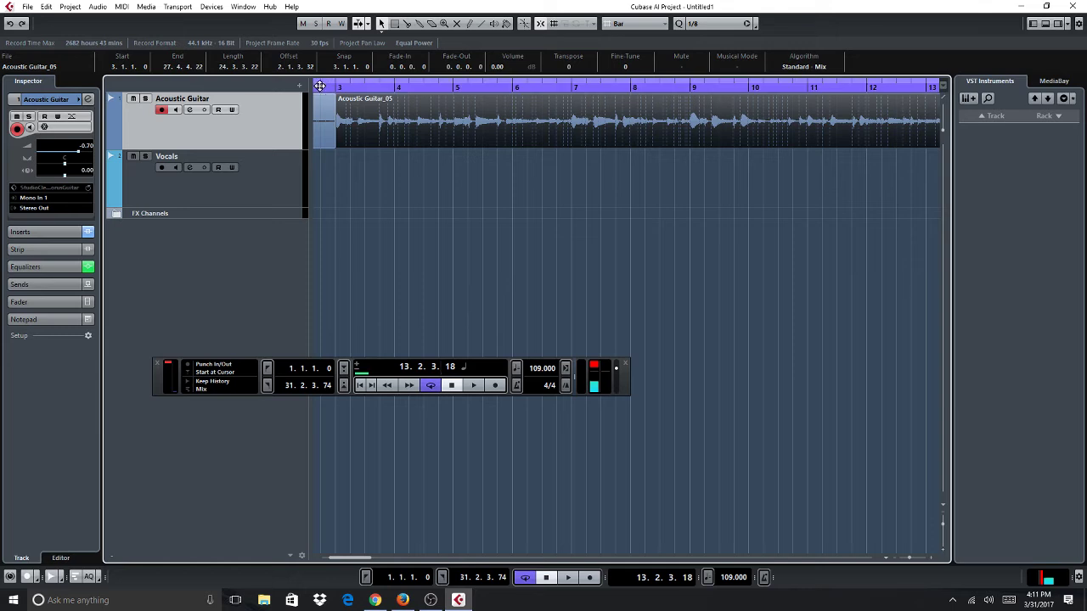
left_click(325, 82)
left_click(325, 82)
left_click(325, 83)
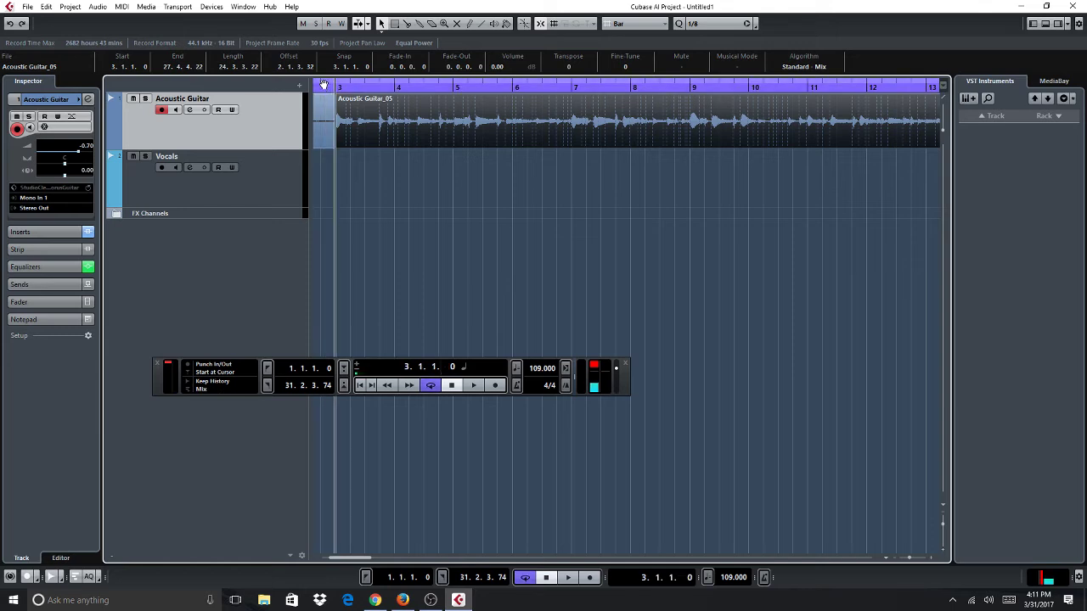
left_click(326, 82)
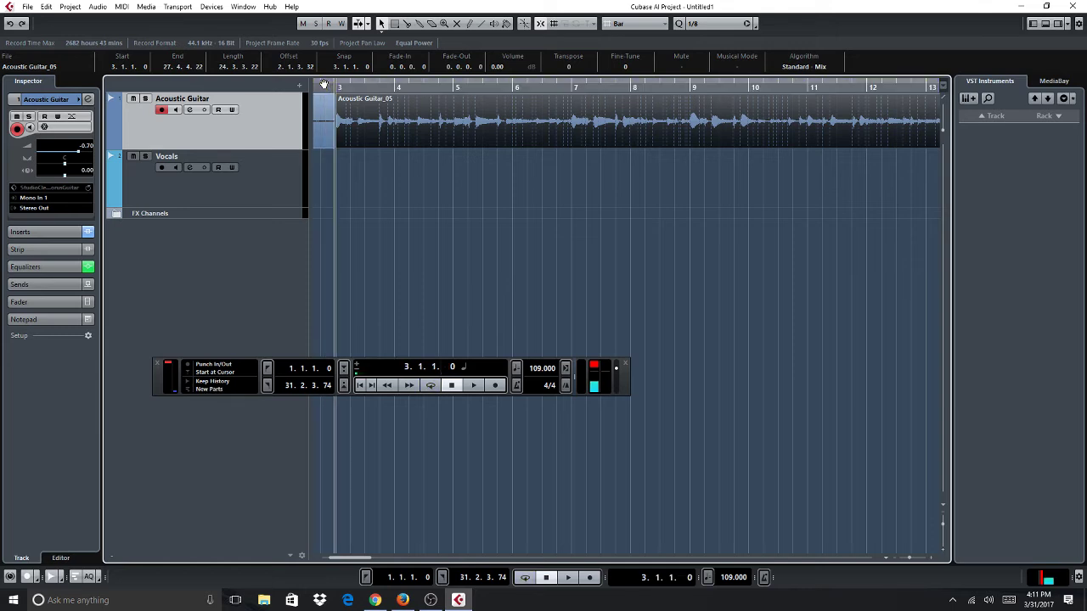
left_click(472, 386)
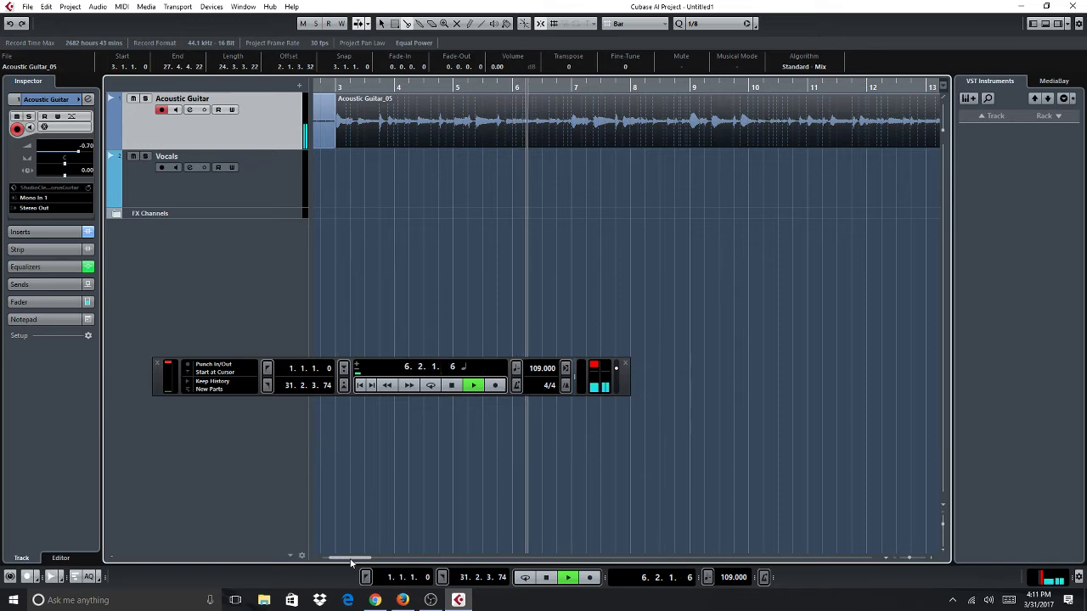
Adjust the Acoustic Guitar EQ during playback, setting band 3 to 4.0 dB at 1300 Hz and band 2 to 6.7 dB at 54.0 Hz
left_click_drag(352, 558, 370, 557)
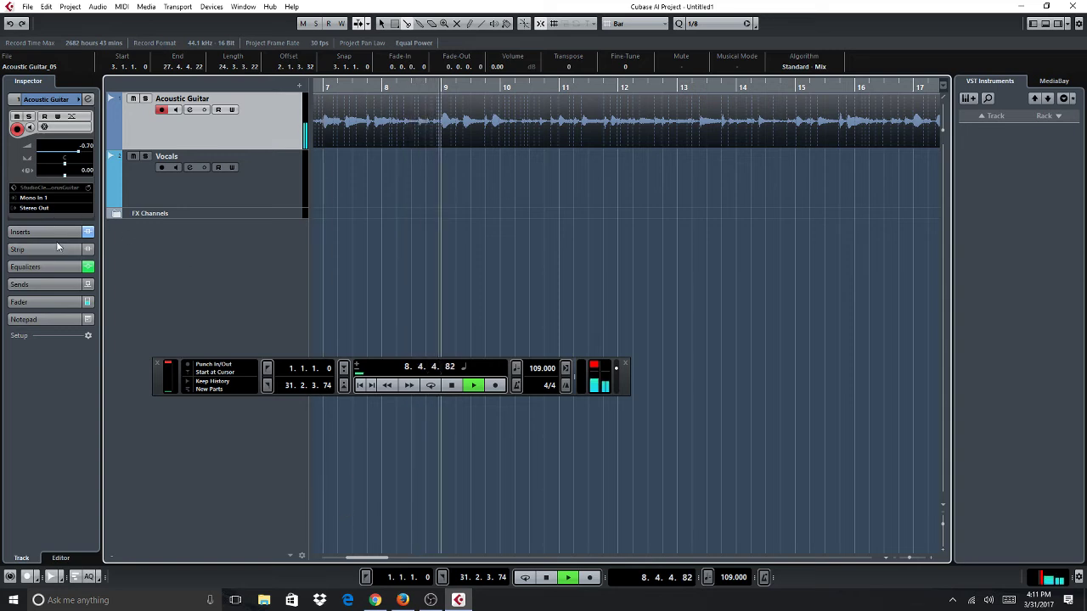
left_click(48, 268)
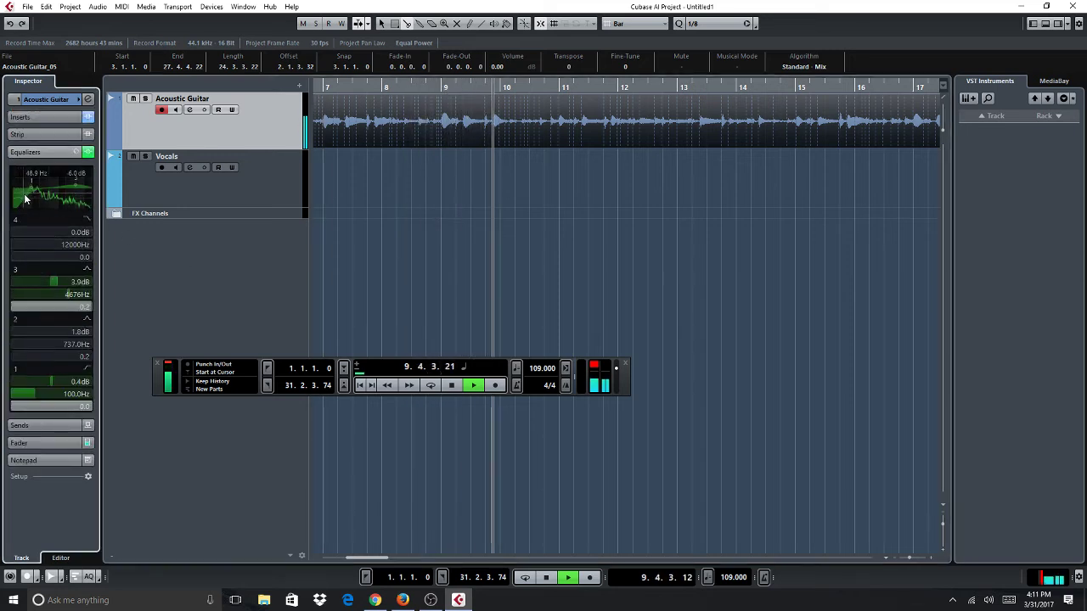
left_click_drag(53, 188, 25, 184)
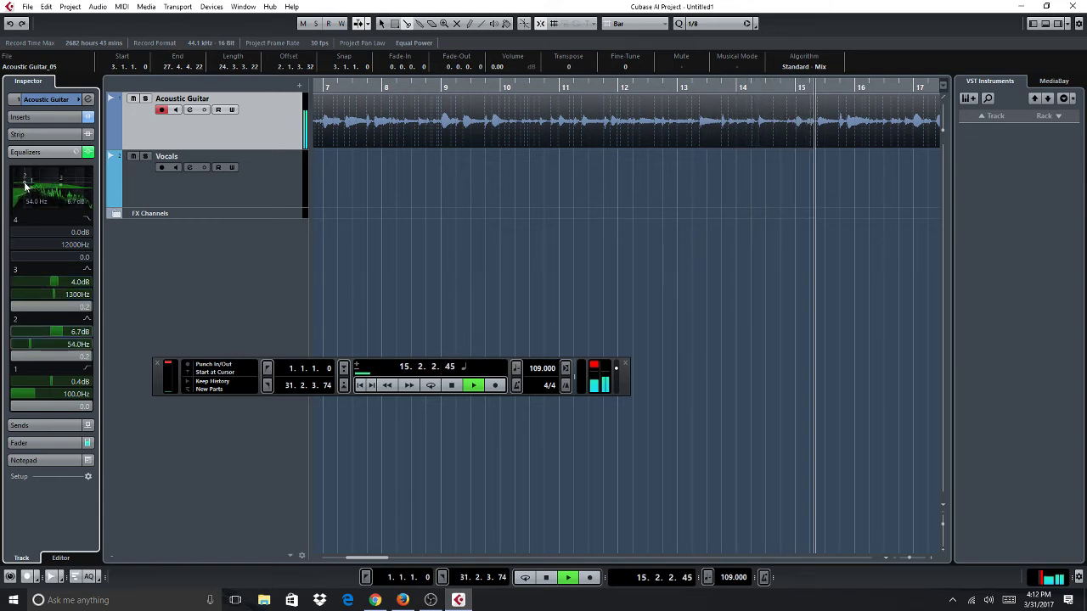
Deactivate the Chorus effect in the Acoustic Guitar track's second insert slot and close its plug-in window
left_click(67, 116)
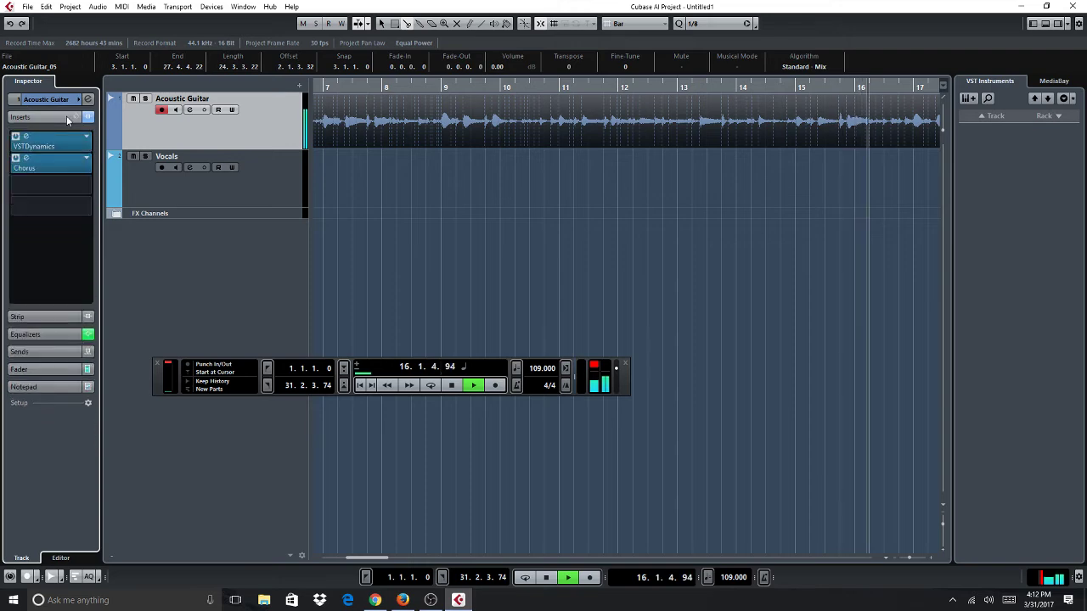
left_click(63, 164)
left_click(63, 163)
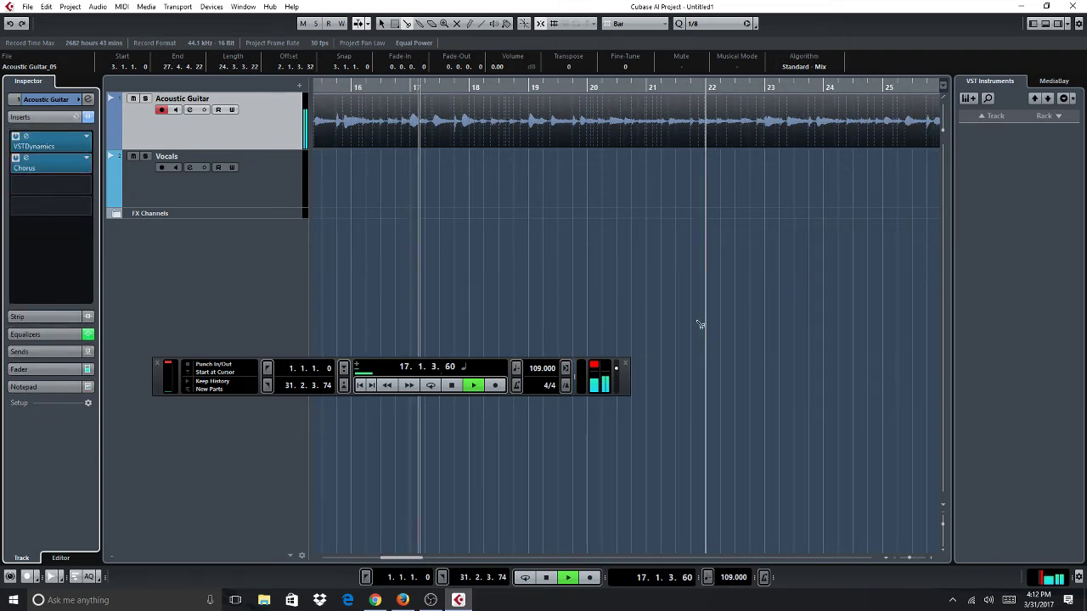
left_click(73, 158)
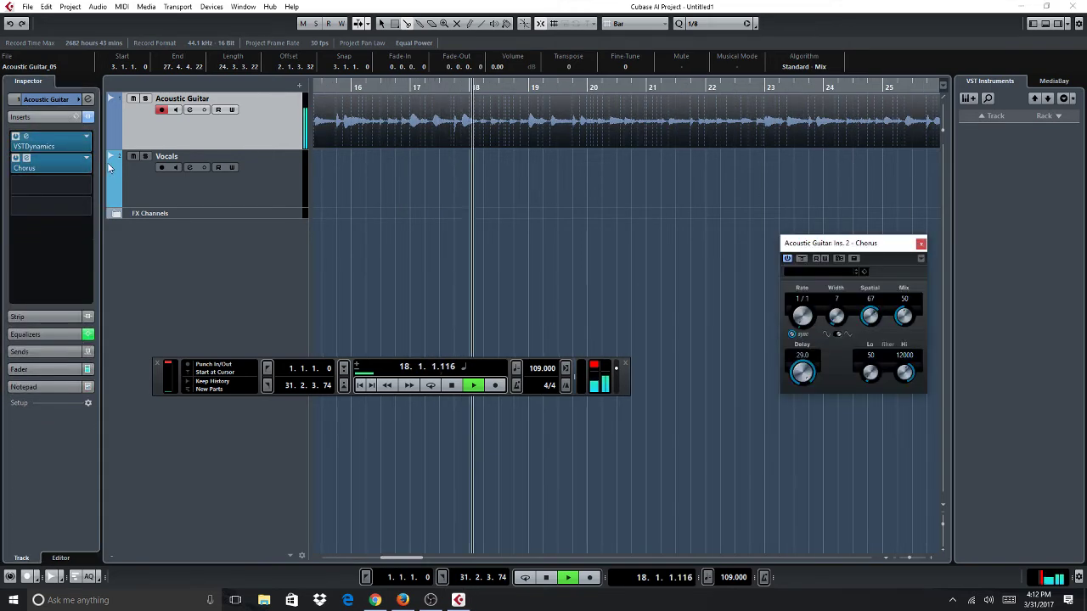
left_click(787, 258)
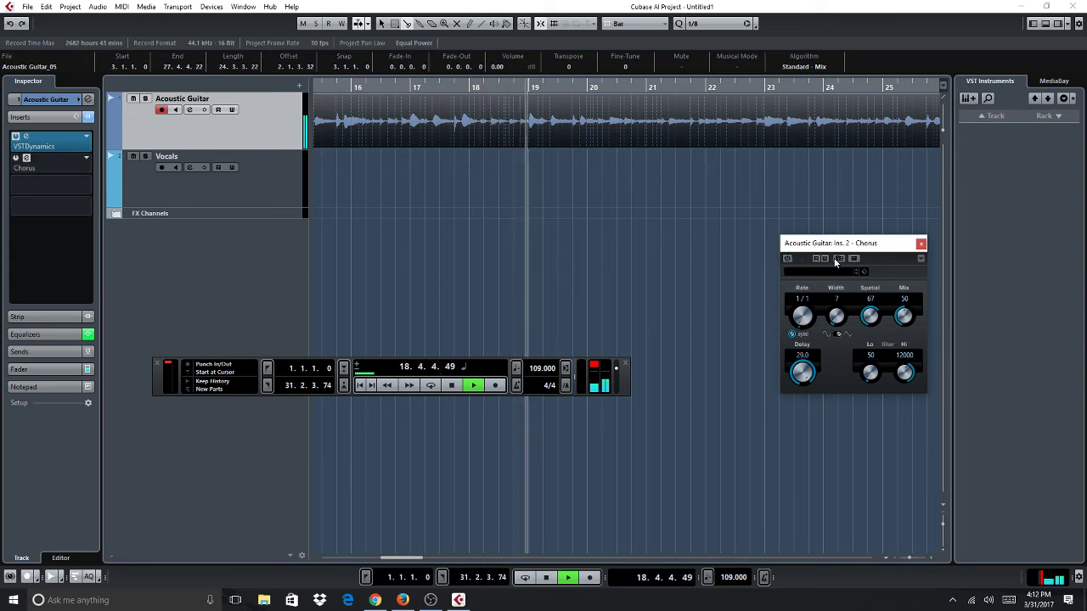
left_click(920, 245)
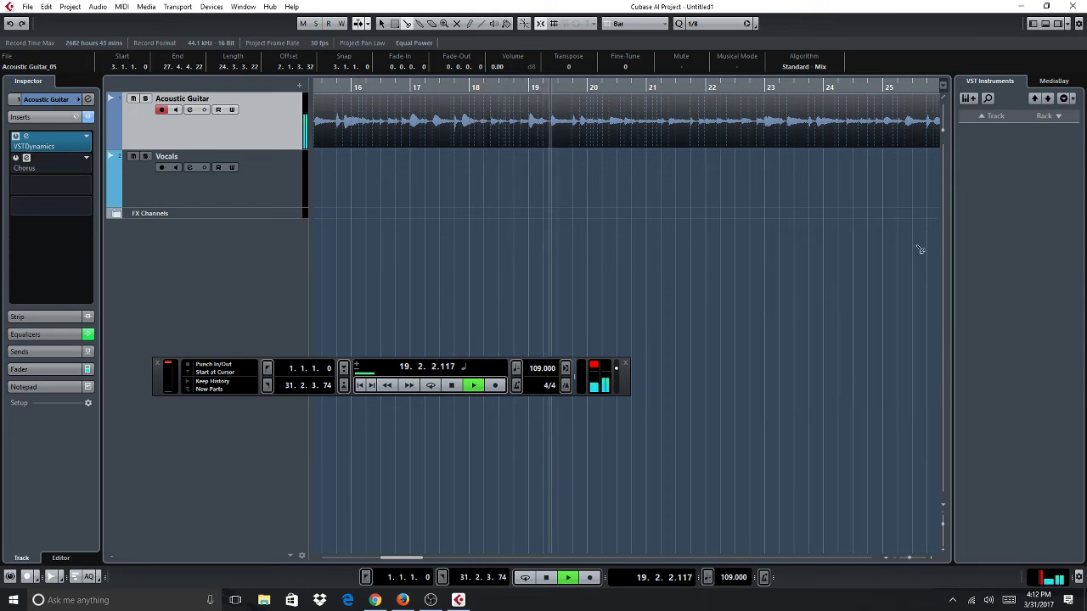
Add the RoomWorks SE reverb to the Acoustic Guitar track's third insert slot and browse its presets without changing the settings
left_click(60, 183)
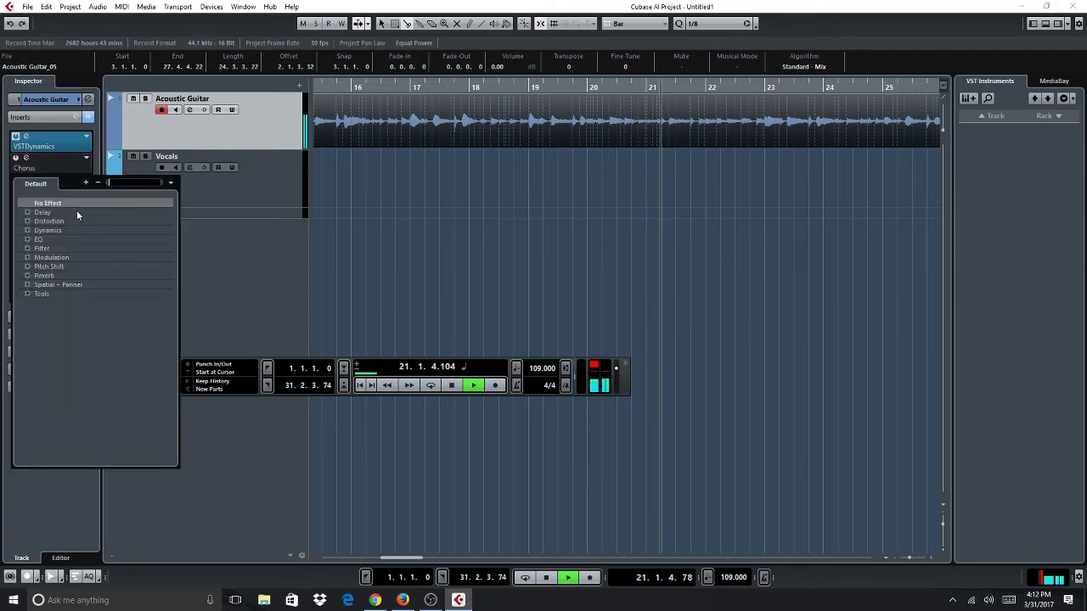
left_click(44, 275)
left_click(76, 285)
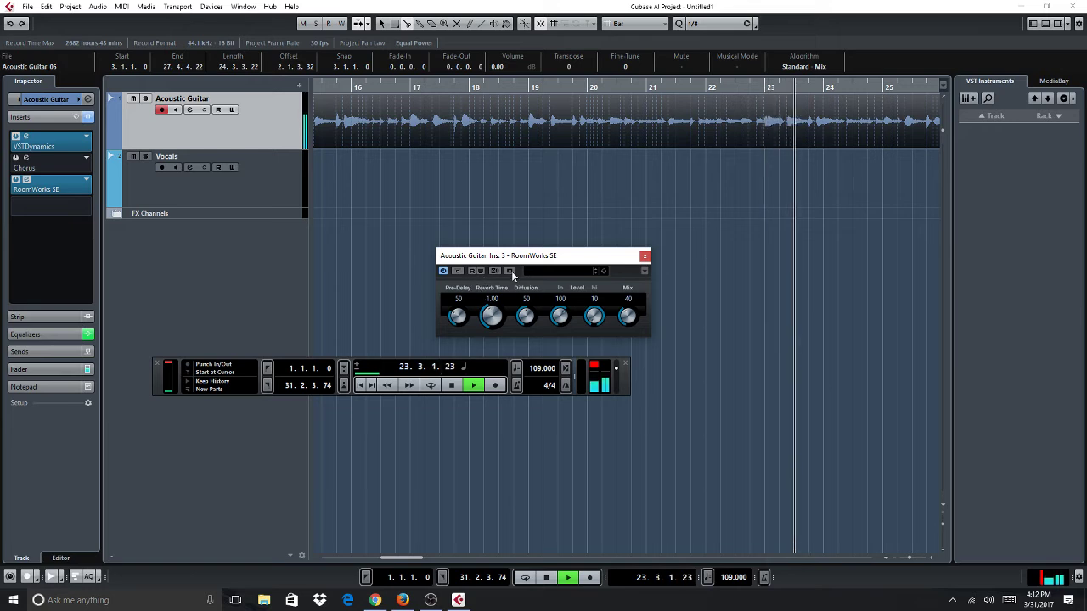
left_click(552, 273)
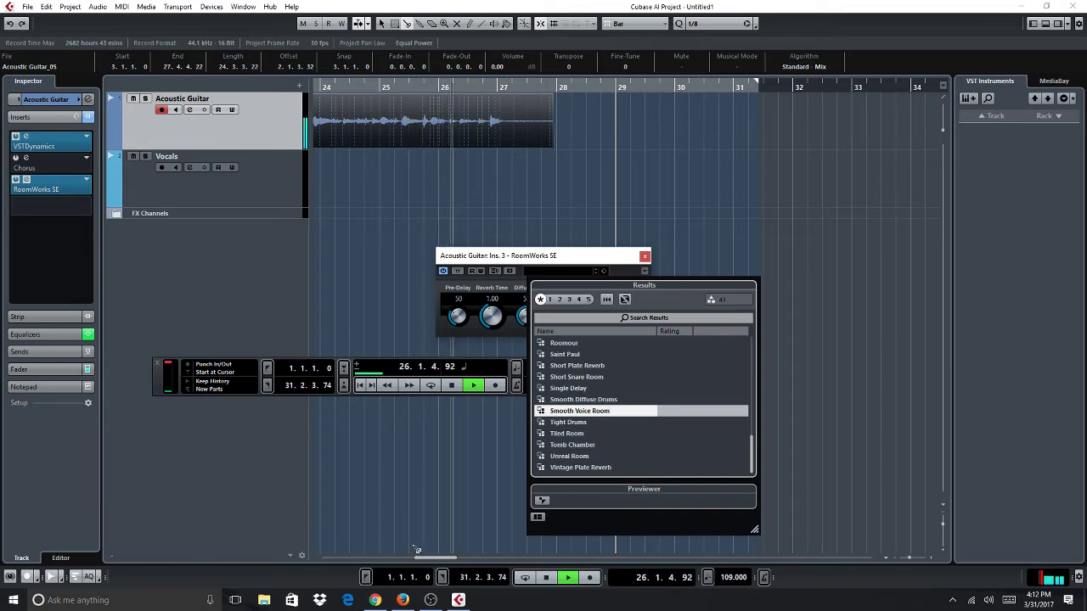
left_click(509, 574)
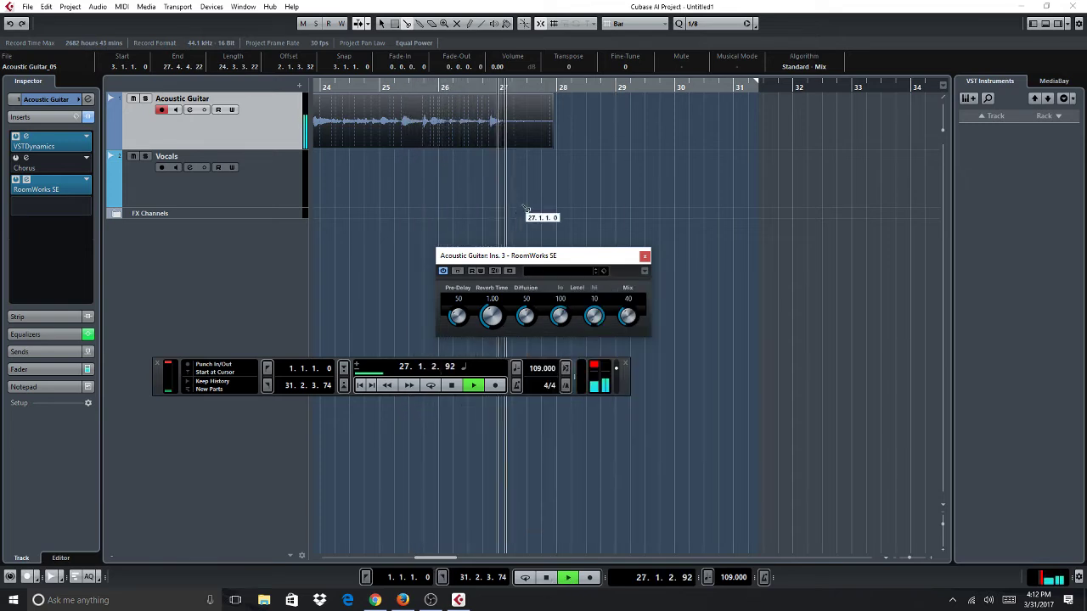
Listen to the end of the guitar recording around bars 25 to 27 to find where the playing stops
left_click(546, 577)
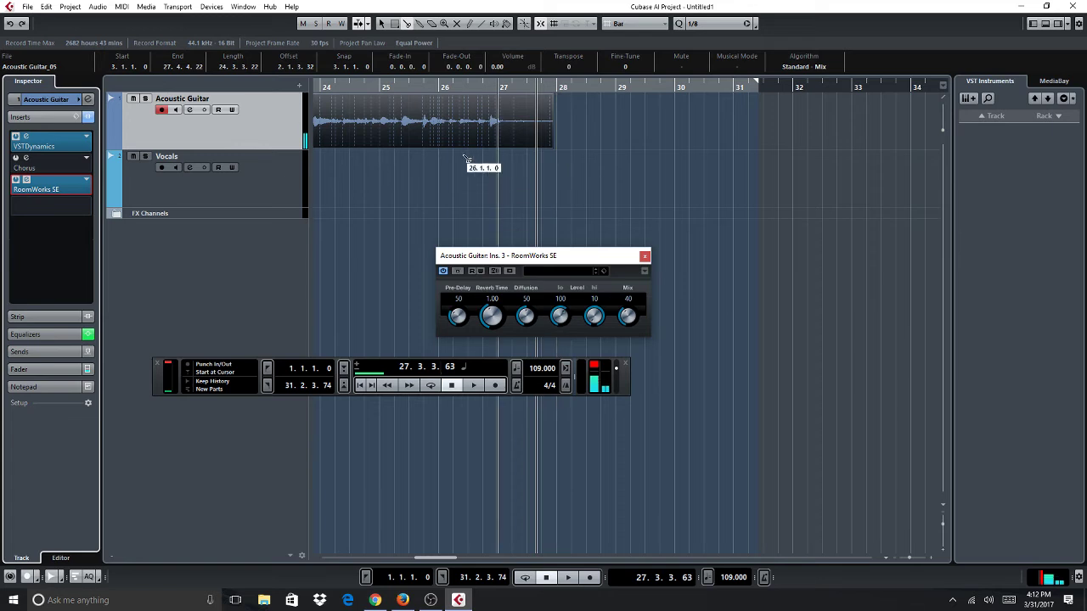
left_click(404, 81)
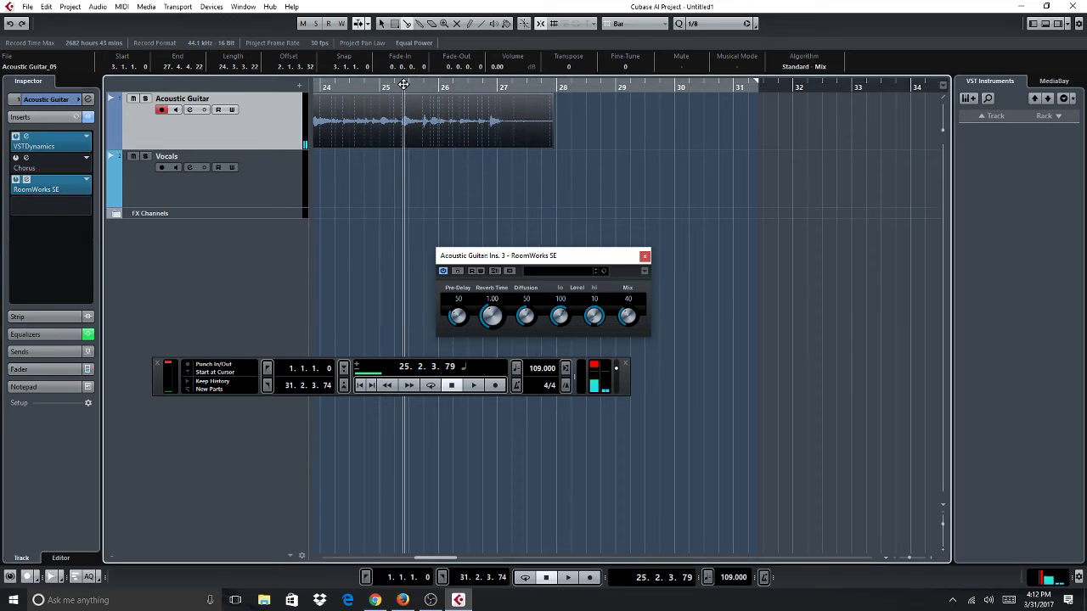
left_click(569, 578)
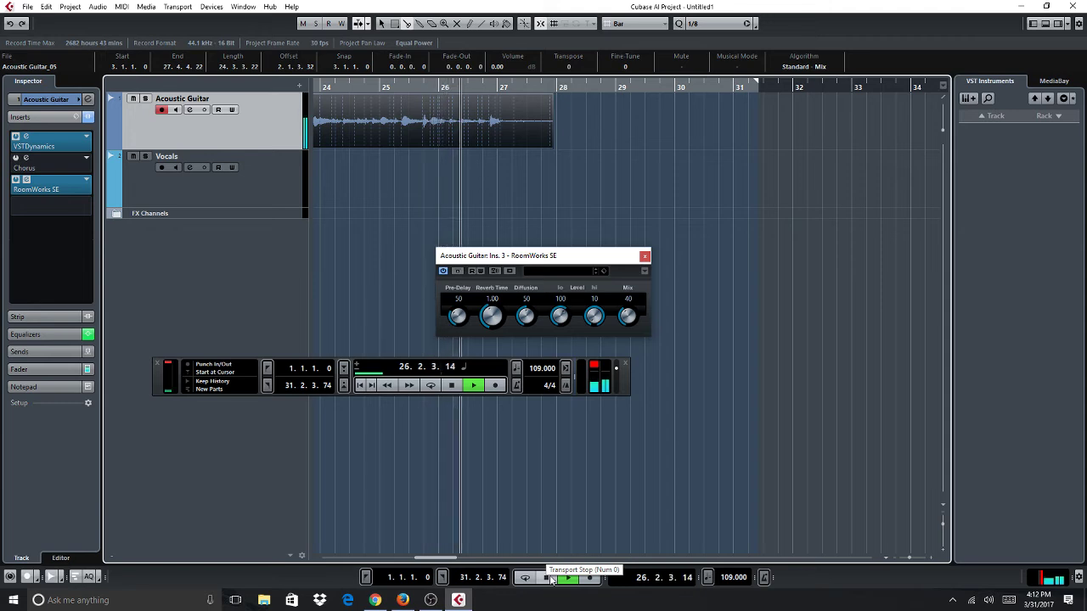
left_click(550, 578)
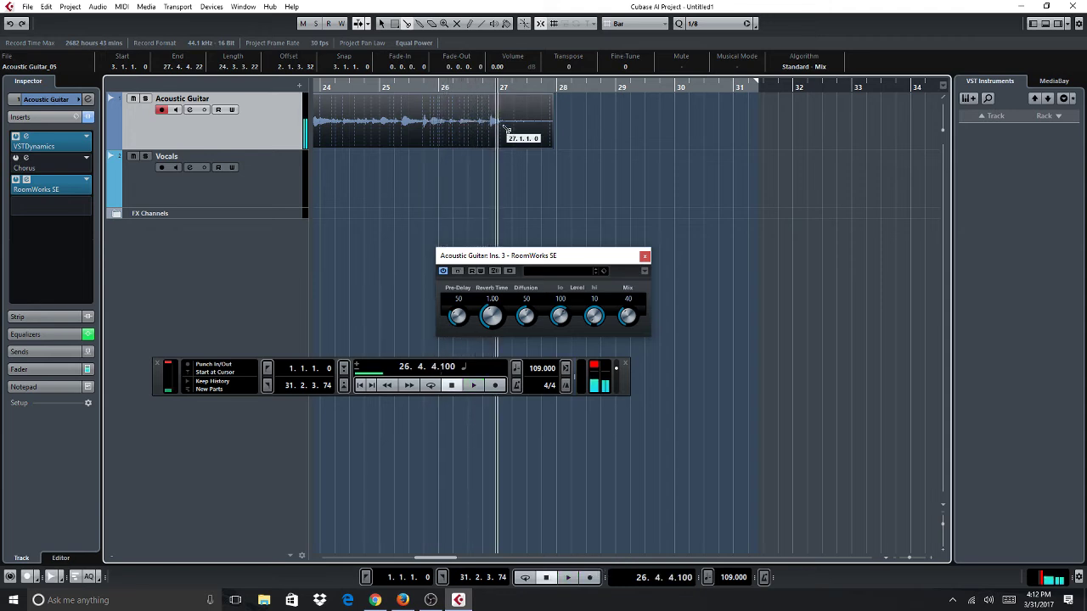
left_click(451, 90)
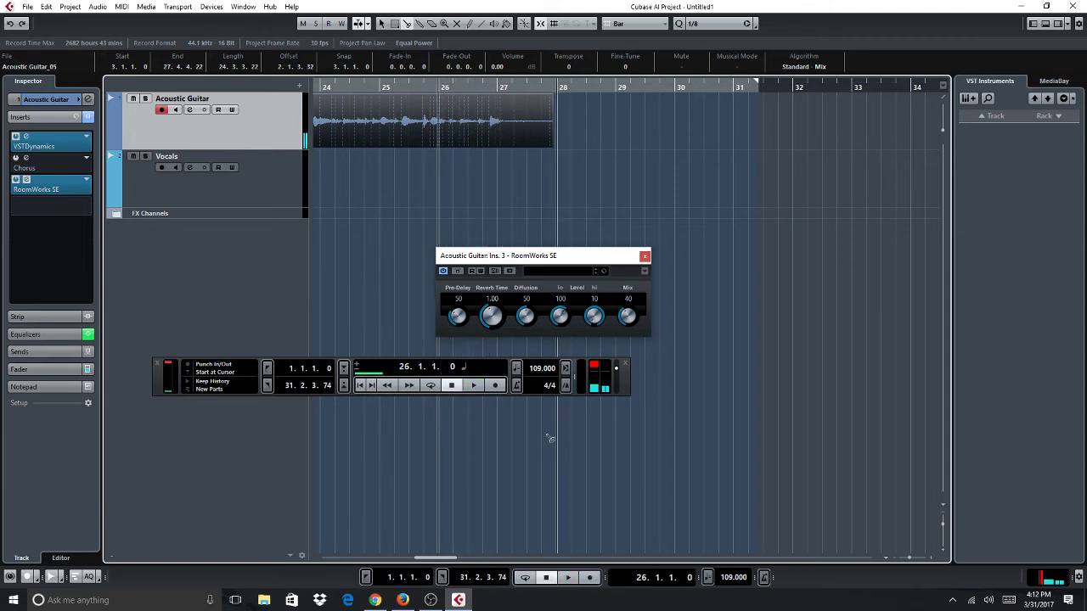
left_click(567, 578)
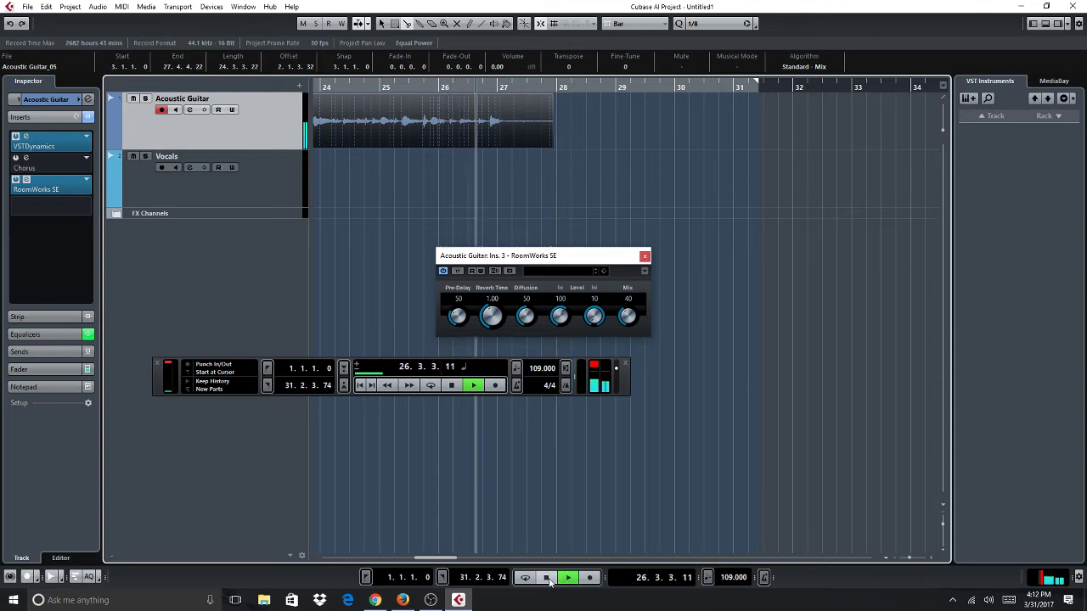
left_click(549, 578)
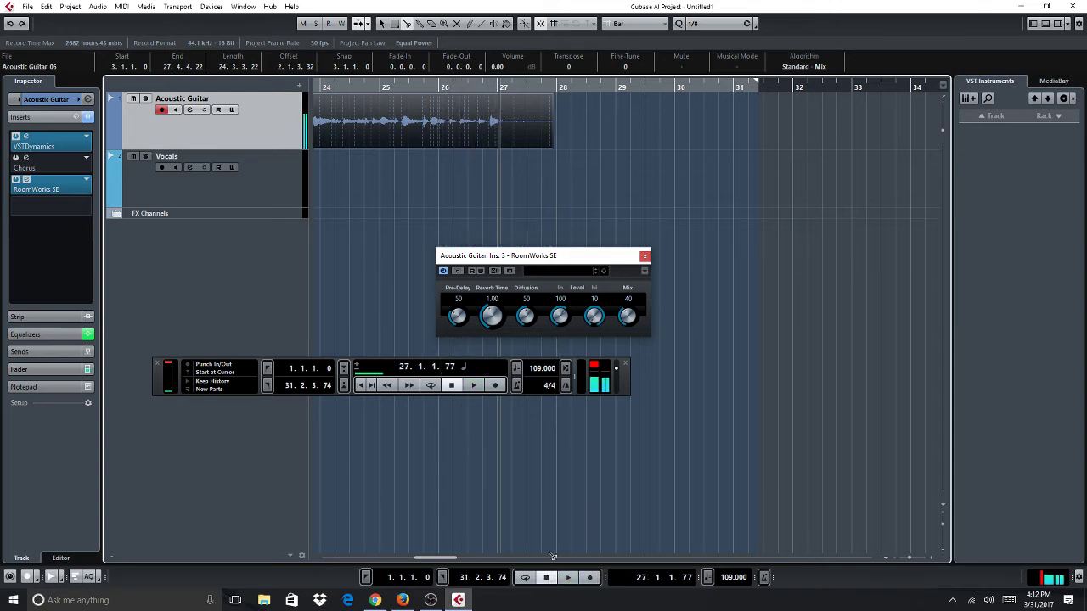
Split the guitar recording at bar 27 and delete the leftover tail after the split
left_click(504, 124)
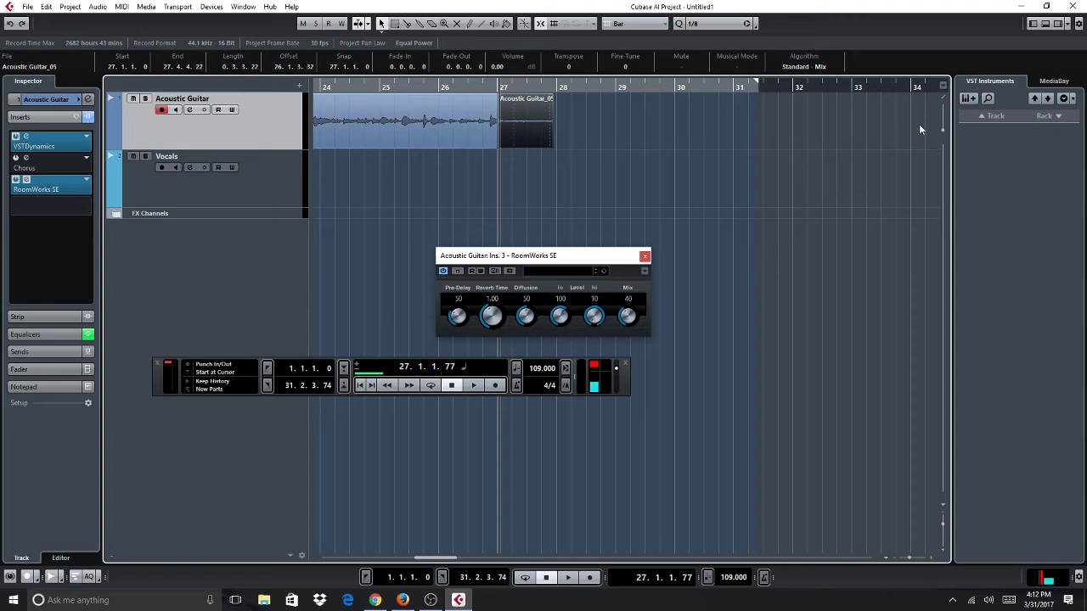
double_click(518, 117)
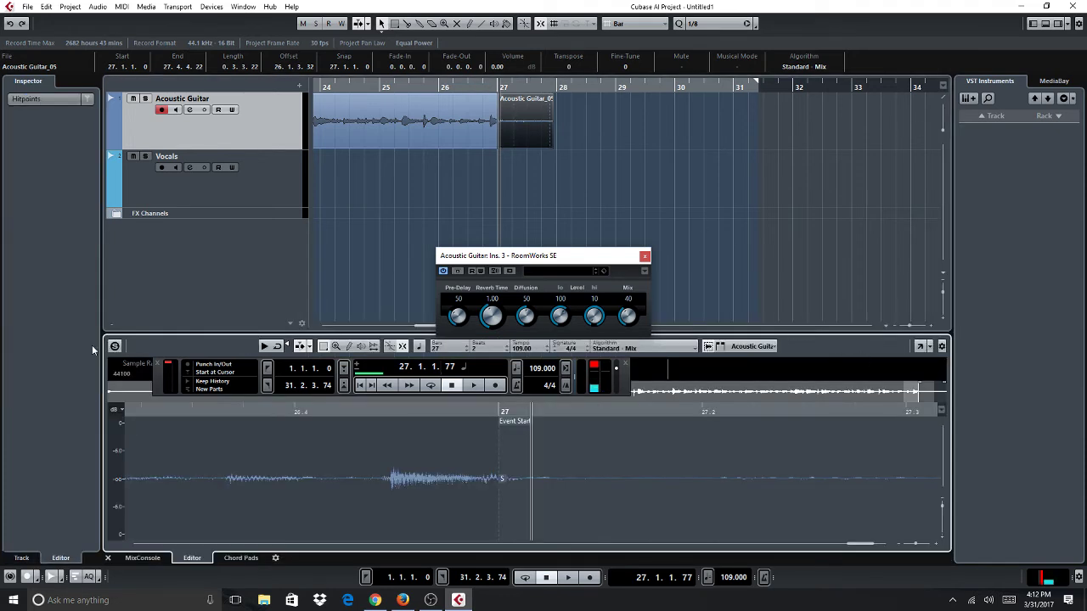
left_click(143, 558)
left_click(107, 558)
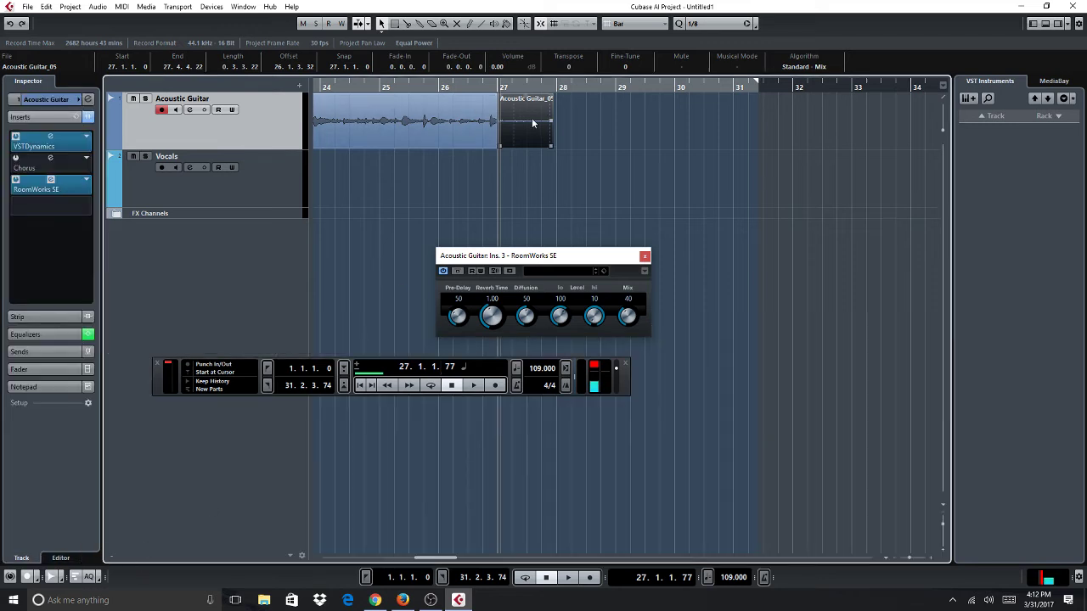
key("Delete")
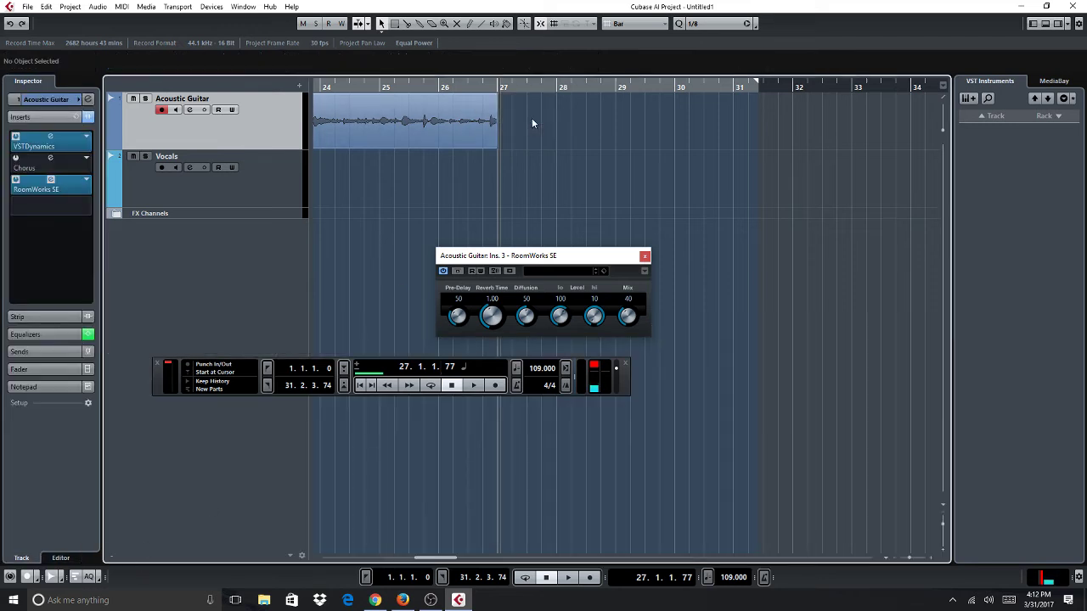
Select the trimmed guitar event, bring its whole length into view and start playback from bar 2
left_click(410, 107)
right_click(412, 107)
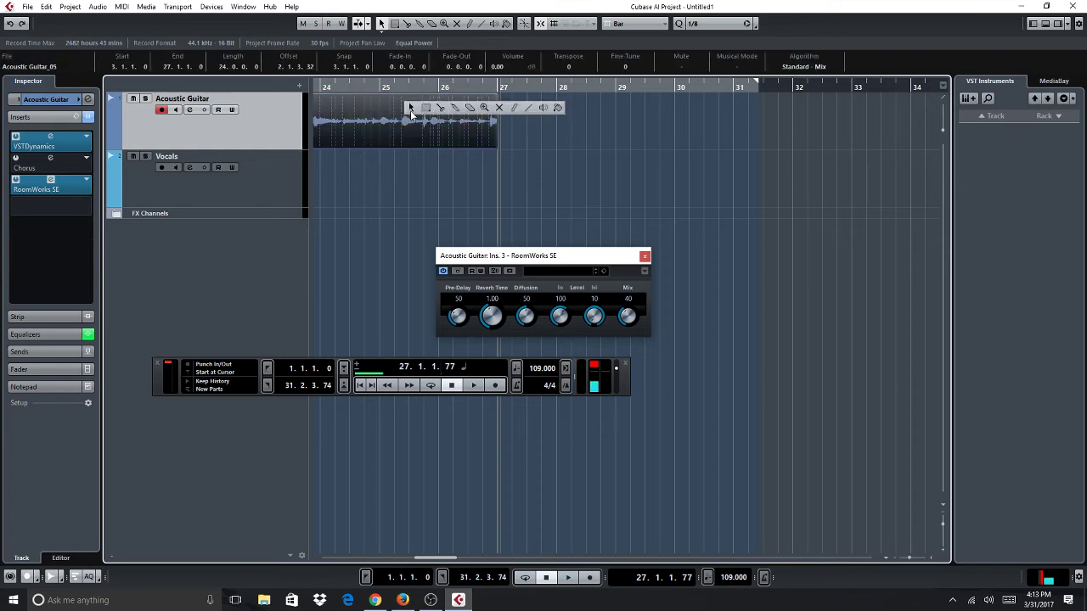
left_click_drag(450, 557, 361, 558)
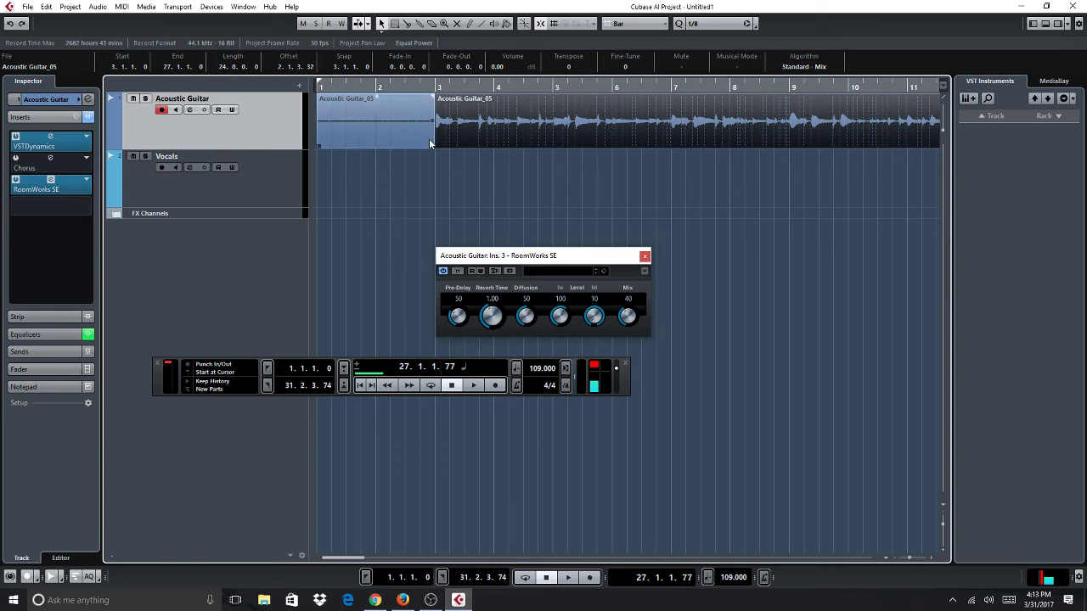
key("g")
key("g")
key("g")
key("g")
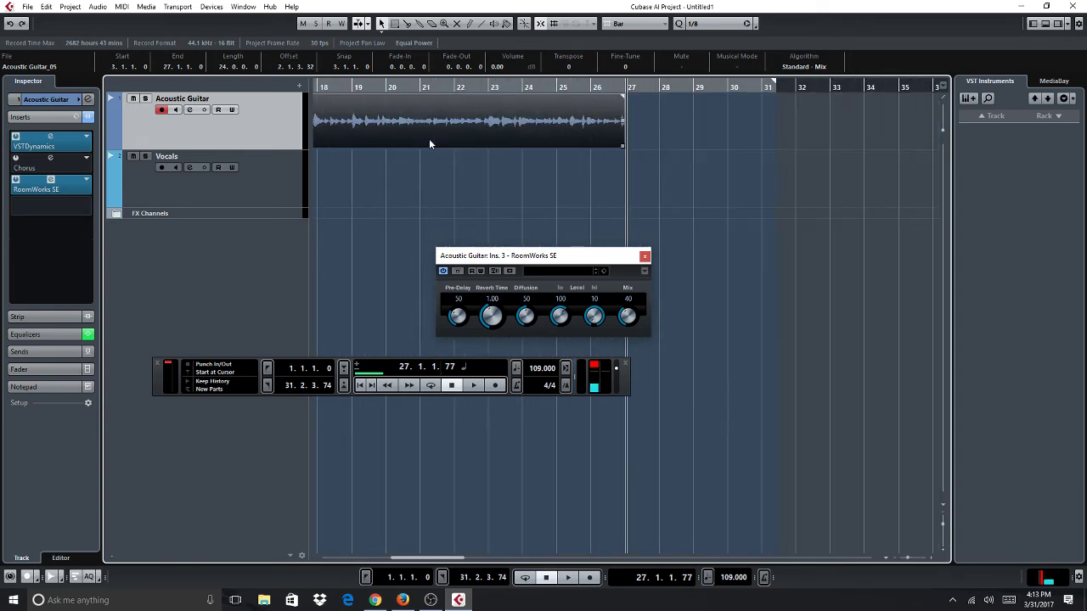
key("g")
key("g")
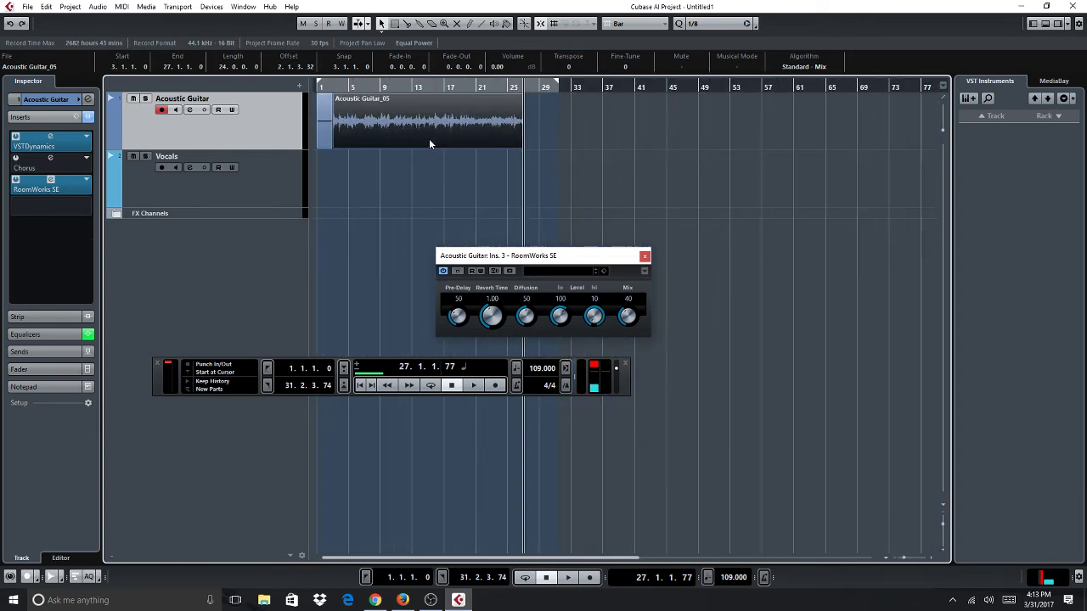
key("h")
key("h")
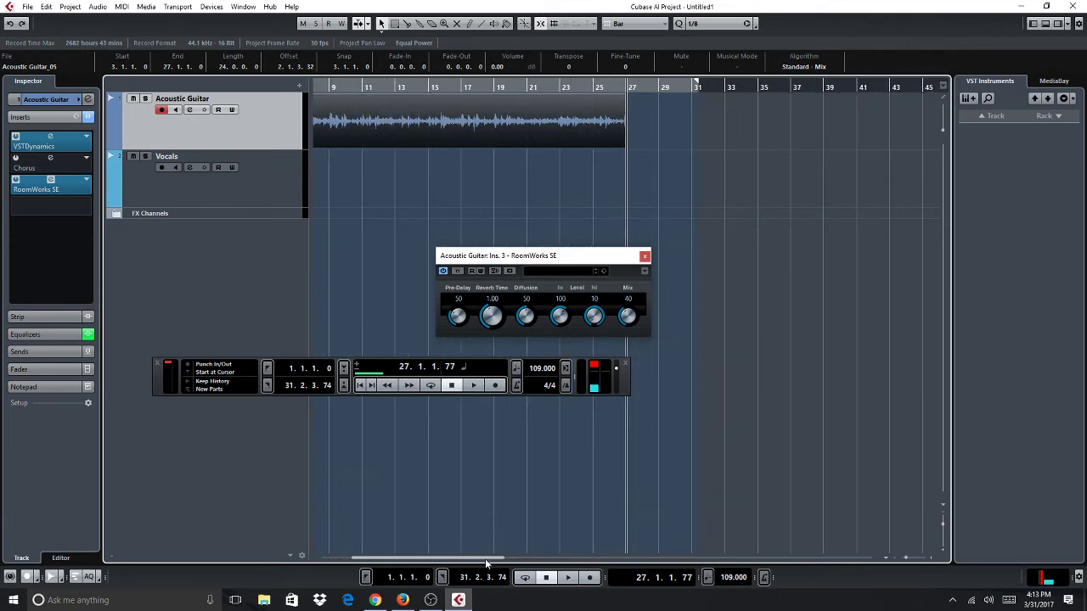
left_click_drag(485, 563, 374, 568)
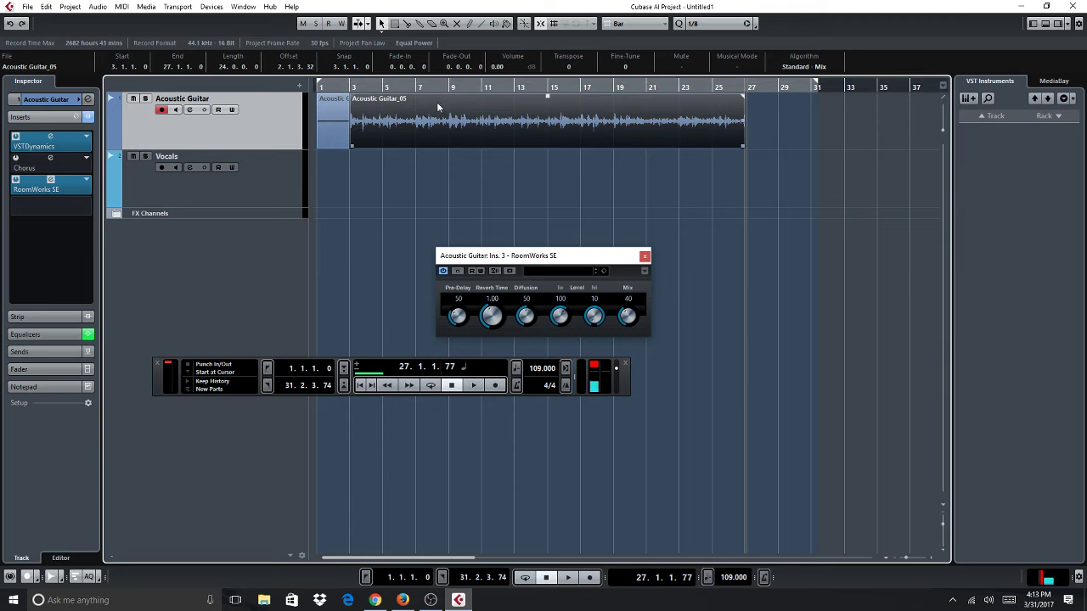
left_click(331, 85)
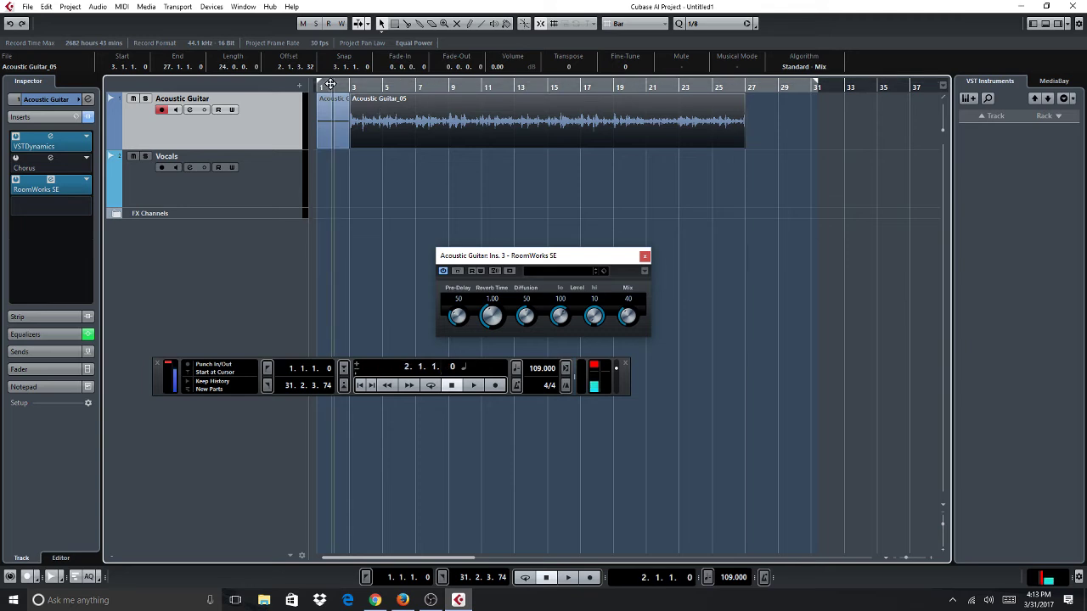
left_click(475, 385)
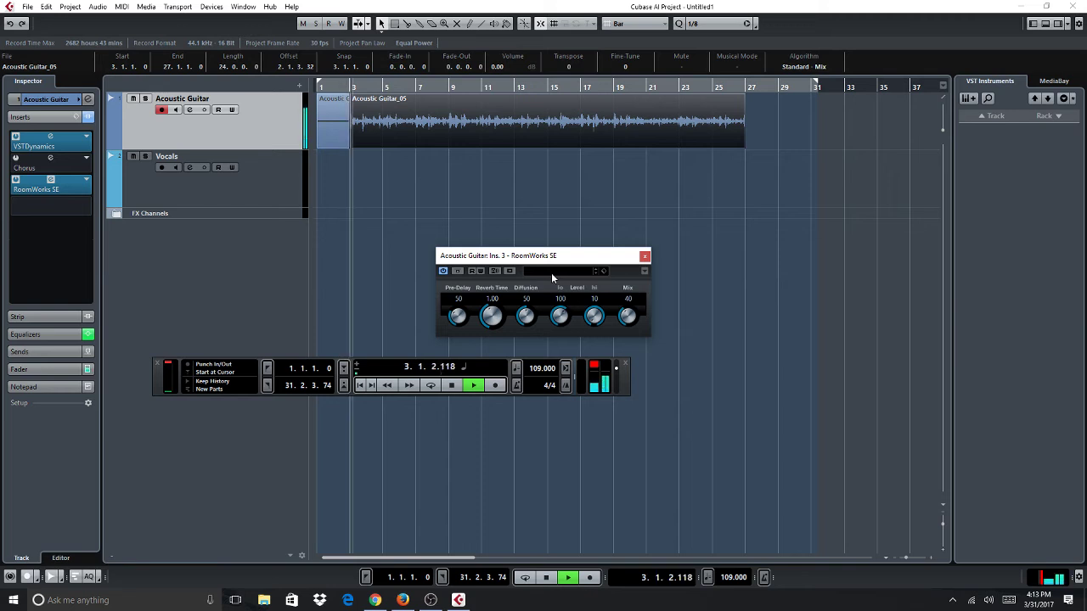
Audition the Unreal Room, Tiled Room and Smooth Voice Room presets in RoomWorks SE and load Vintage Plate Reverb
left_click(551, 272)
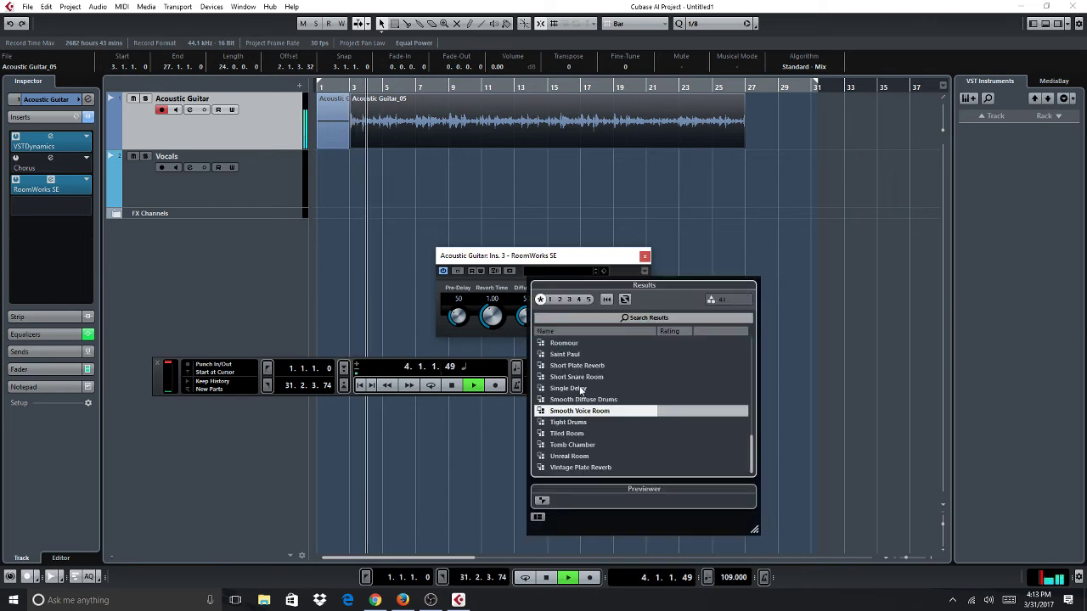
left_click(571, 456)
left_click(586, 434)
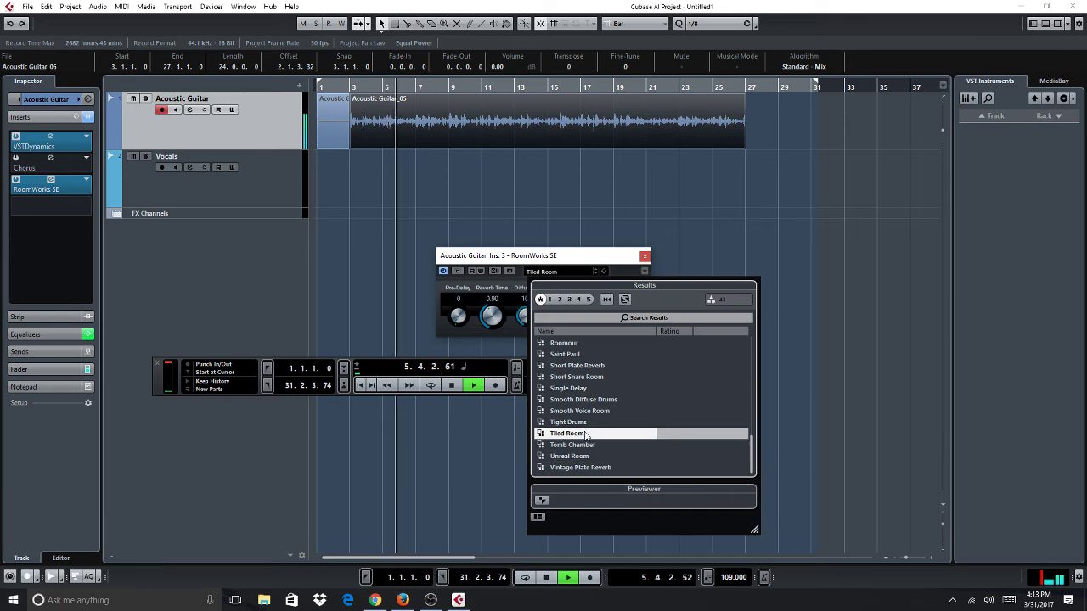
left_click(592, 412)
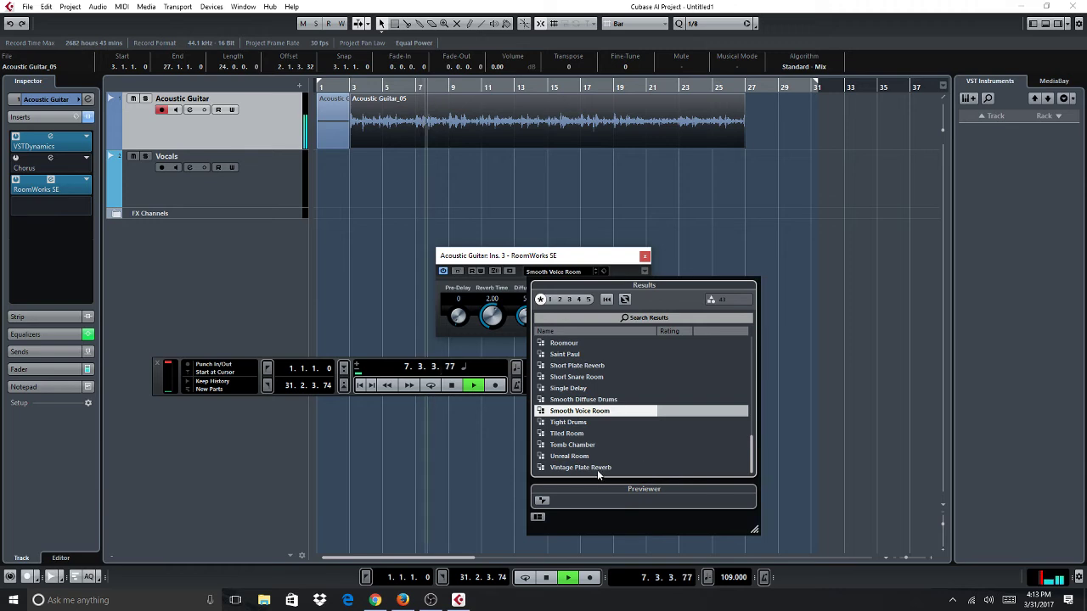
left_click(645, 467)
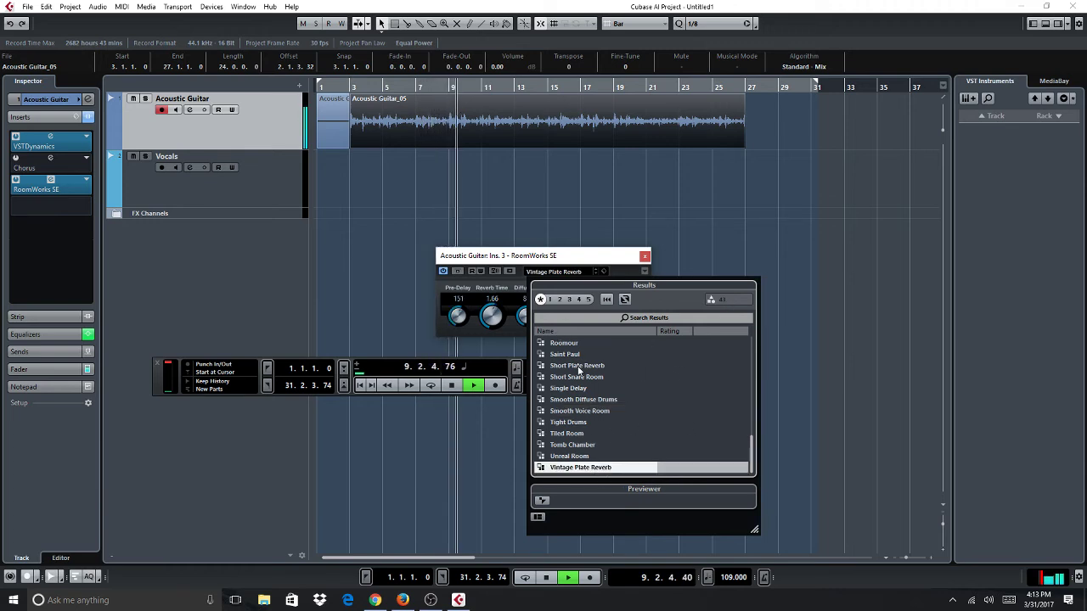
double_click(577, 467)
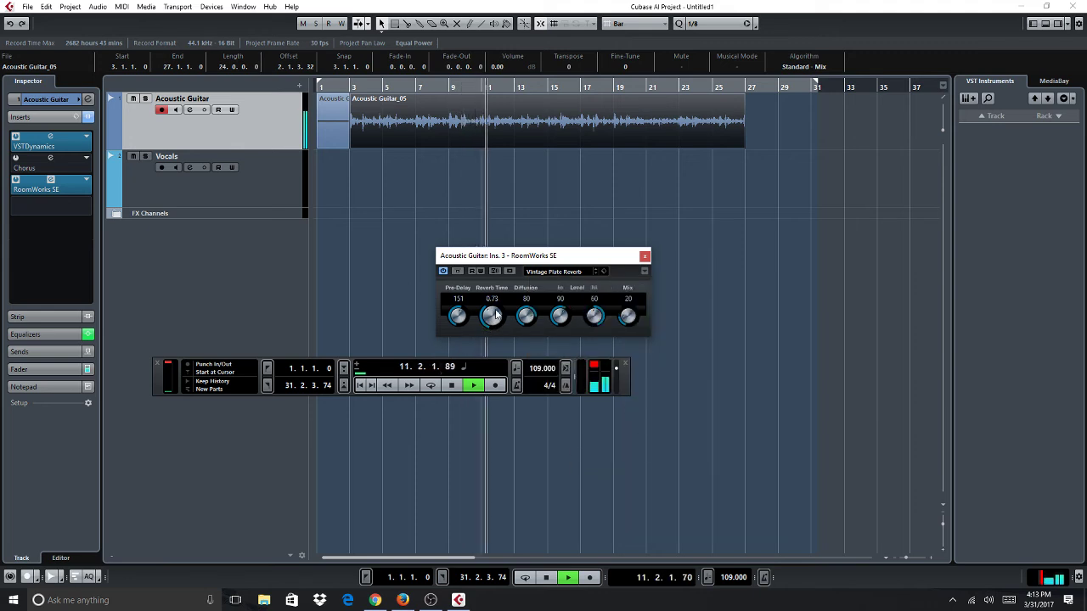
Set RoomWorks SE to pre-delay 90, reverb time 0.90, diffusion 66, low level 56, high level 71 and mix 38; close it and stop playback
left_click_drag(492, 316, 493, 301)
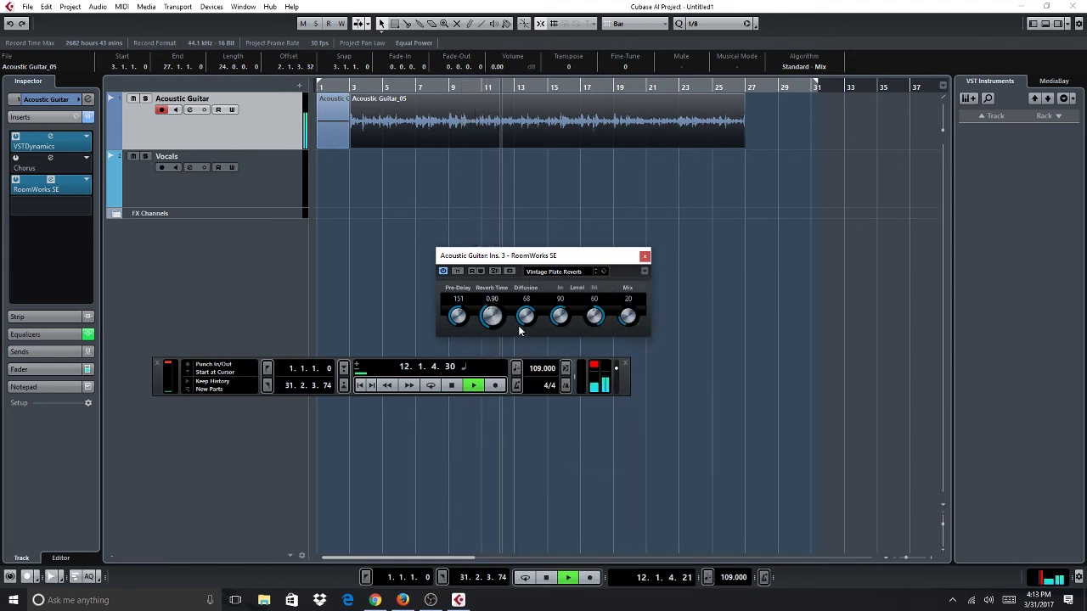
scroll(518, 325, "down", 3)
scroll(557, 325, "down", 6)
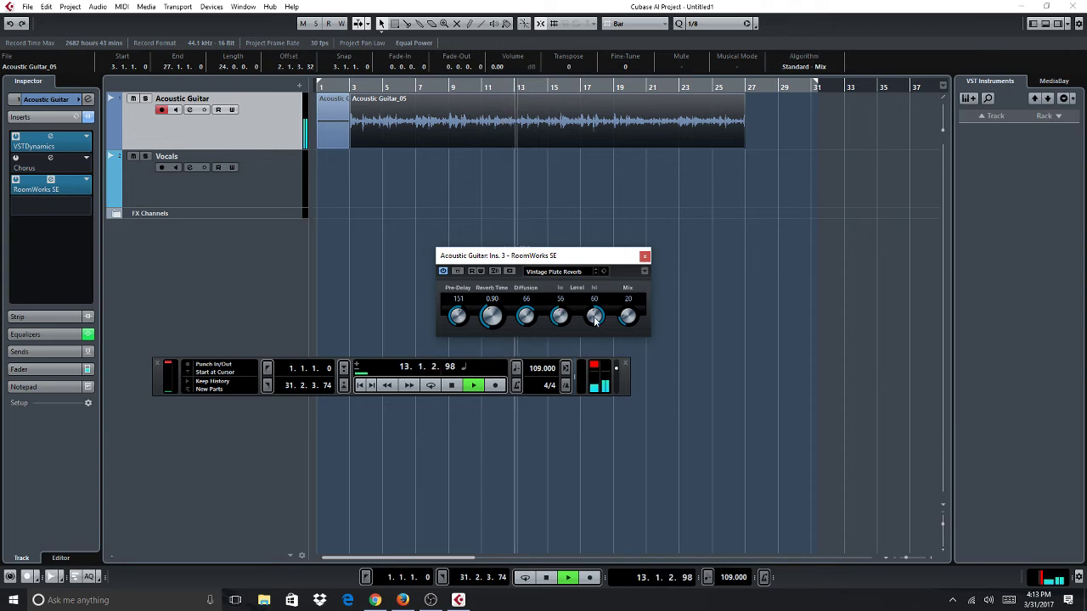
scroll(592, 321, "up", 5)
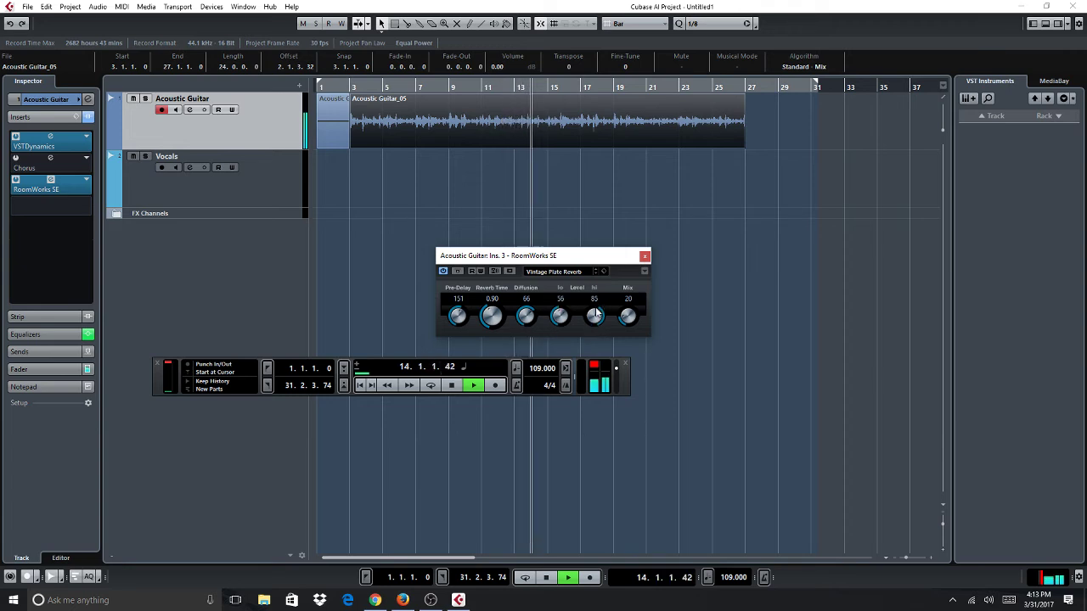
scroll(628, 318, "up", 3)
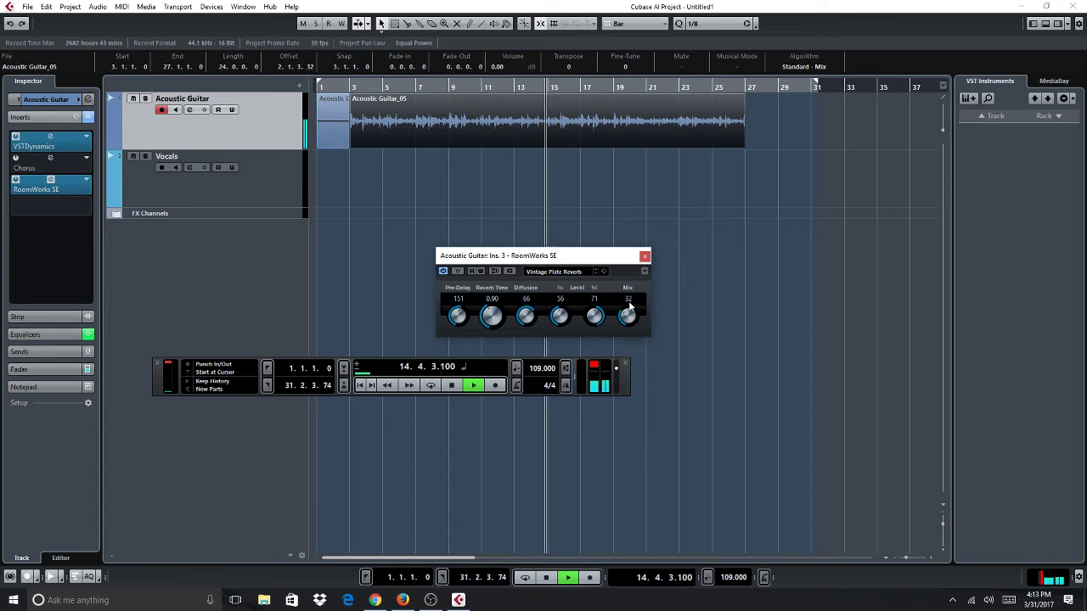
scroll(626, 318, "up", 3)
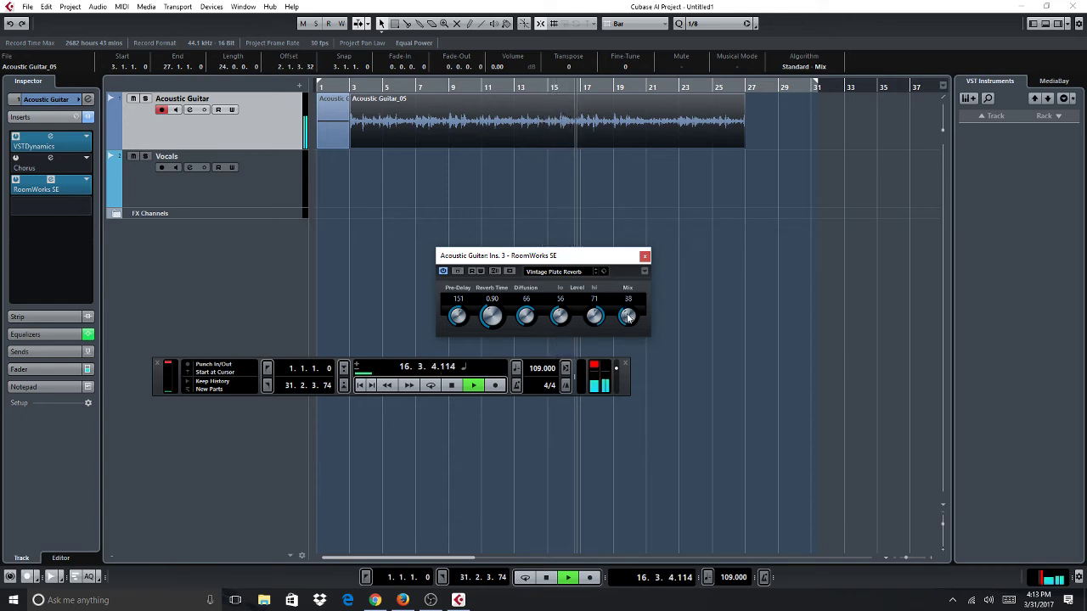
scroll(454, 321, "up", 2)
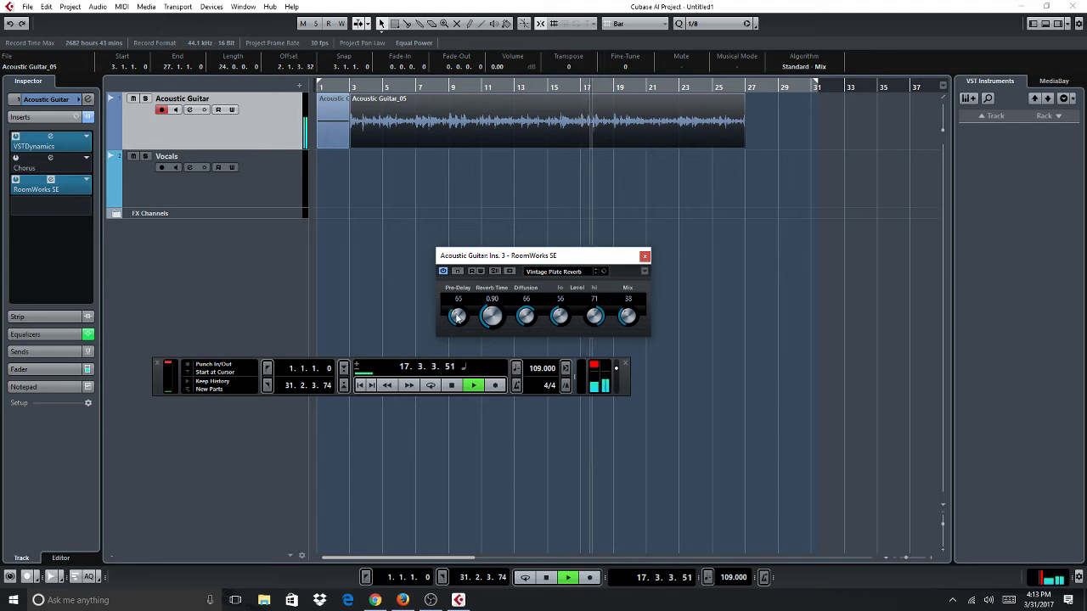
scroll(458, 316, "down", 5)
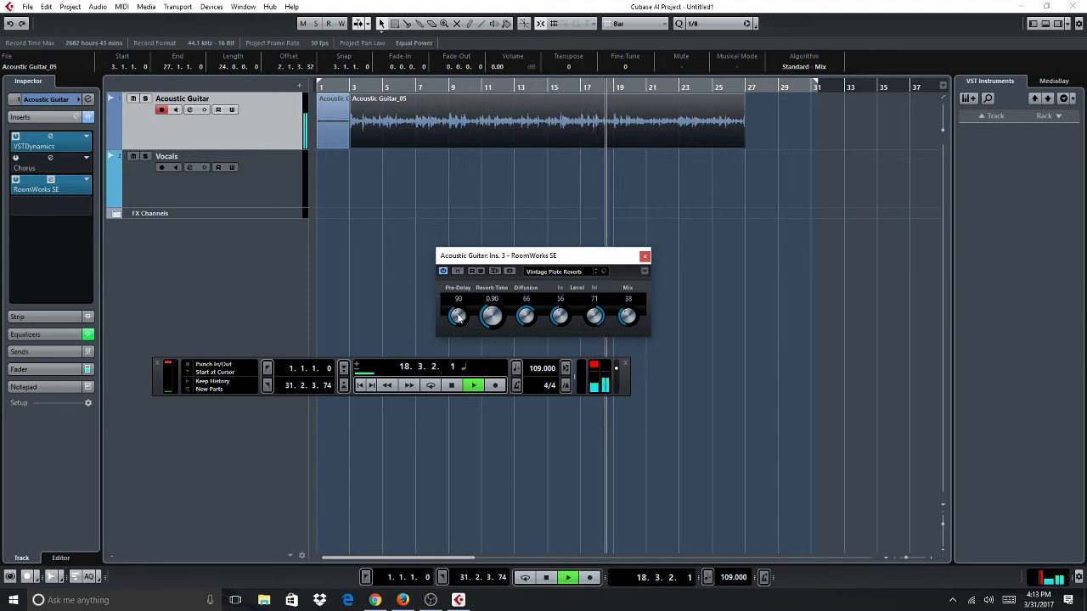
left_click(644, 257)
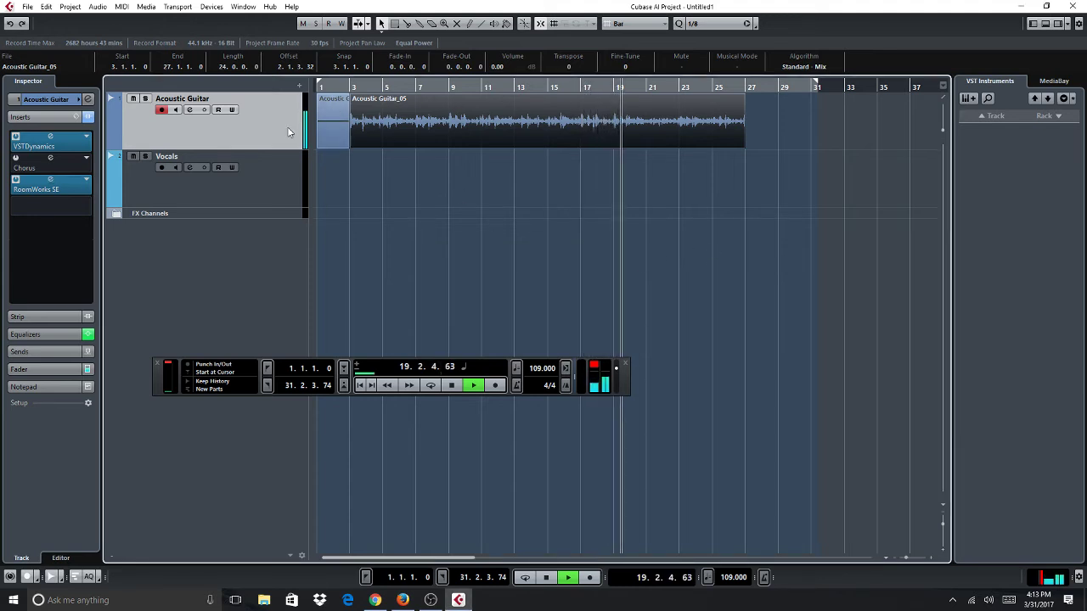
left_click(453, 385)
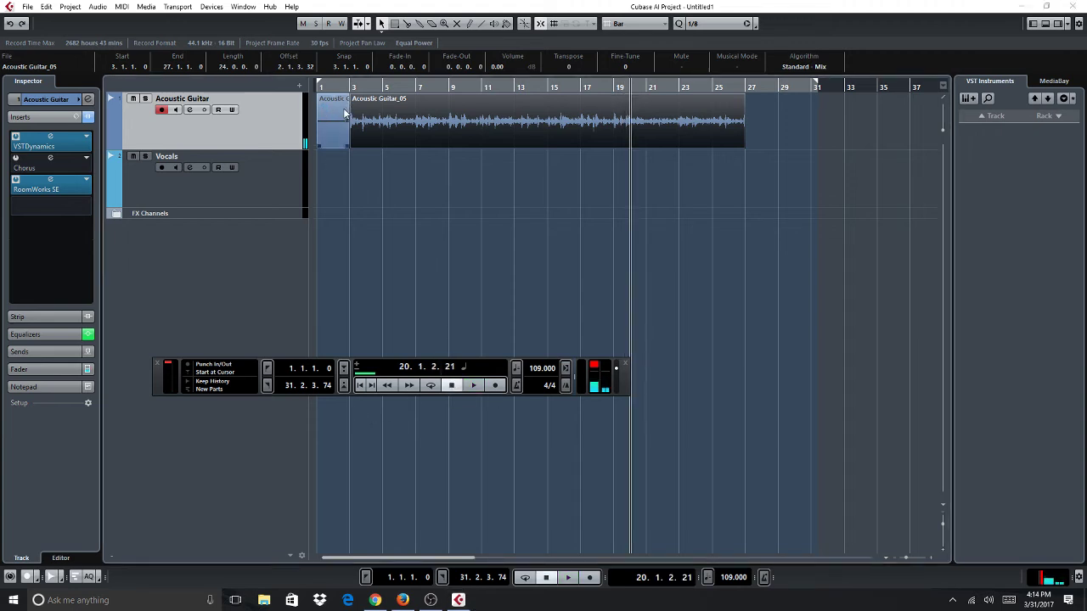
Select the short guitar event before bar 3 and move the project cursor to bar 2 with cycle mode switched on
left_click(325, 120)
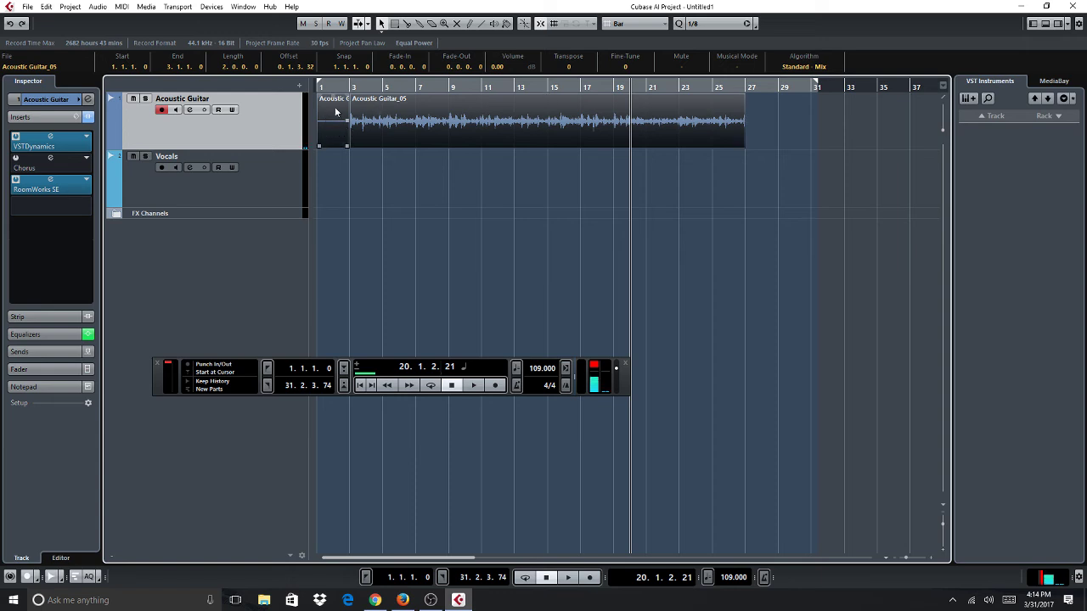
left_click(337, 85)
left_click(337, 86)
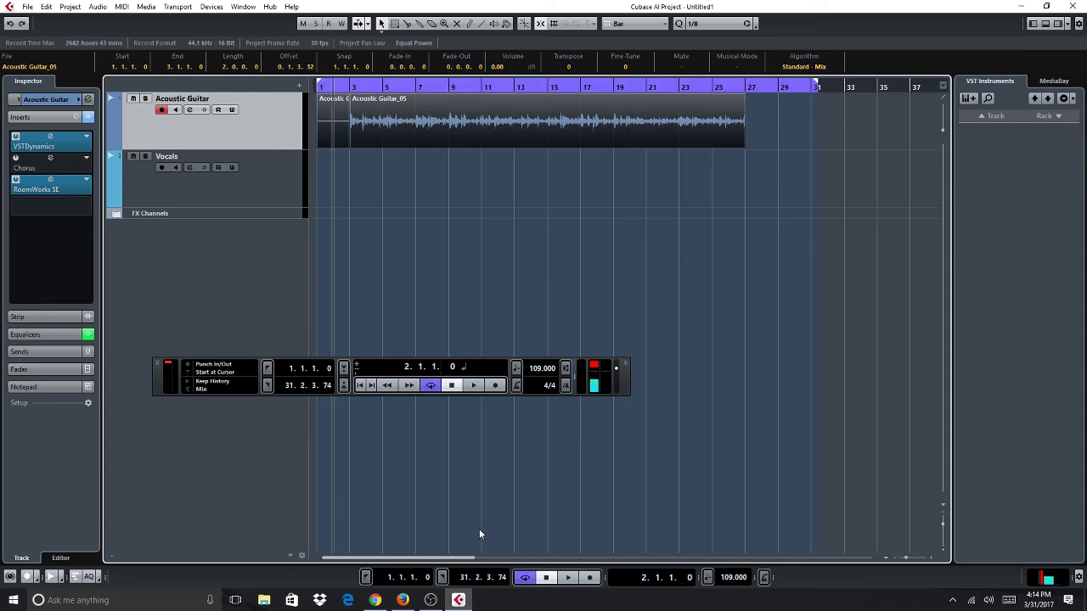
Switch cycle mode off and add one new stereo audio track below the Acoustic Guitar track
left_click(437, 385)
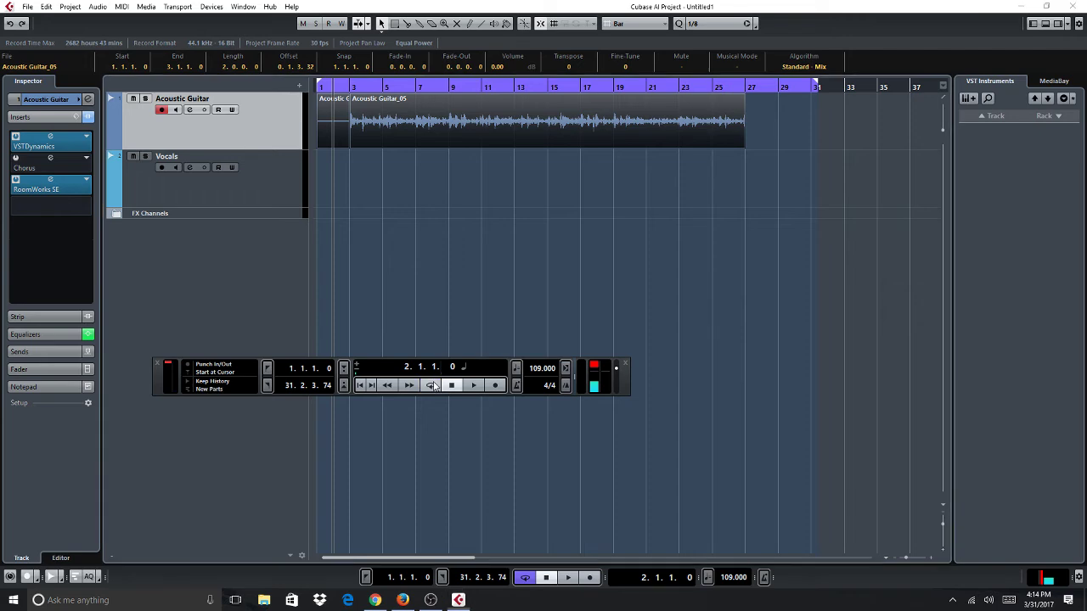
right_click(253, 255)
left_click(279, 254)
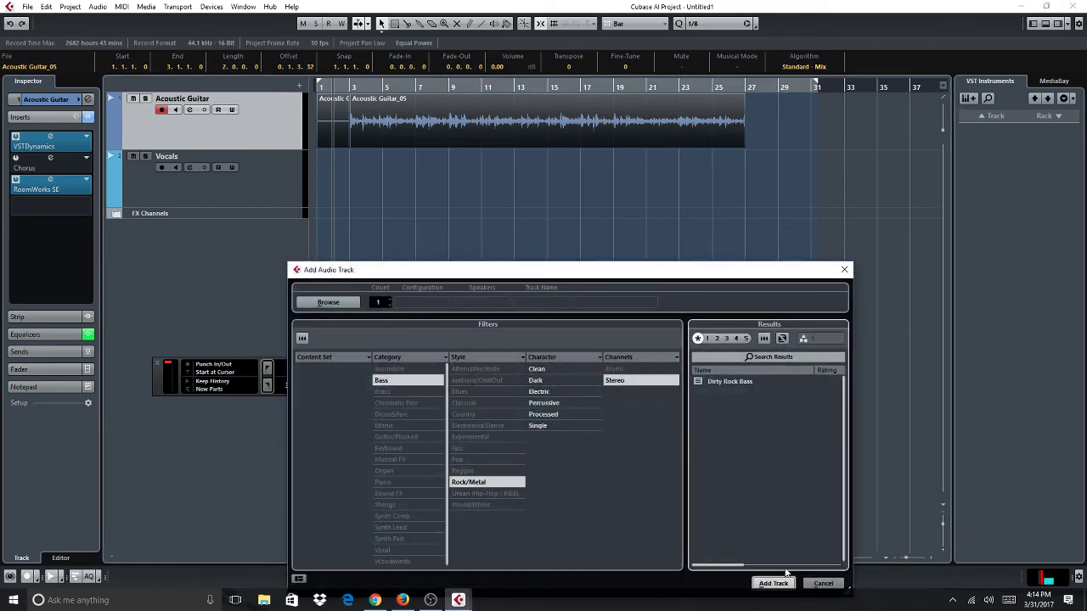
left_click(772, 583)
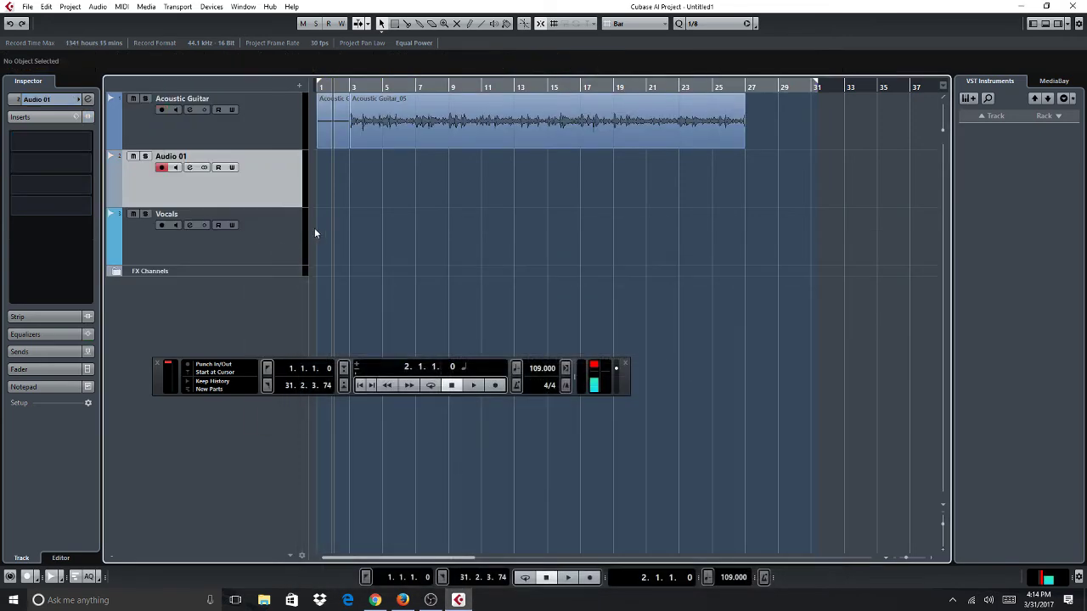
Copy both Acoustic Guitar events and paste them onto the Audio 01 track, starting at bar 1
left_click(328, 122)
left_click(381, 123)
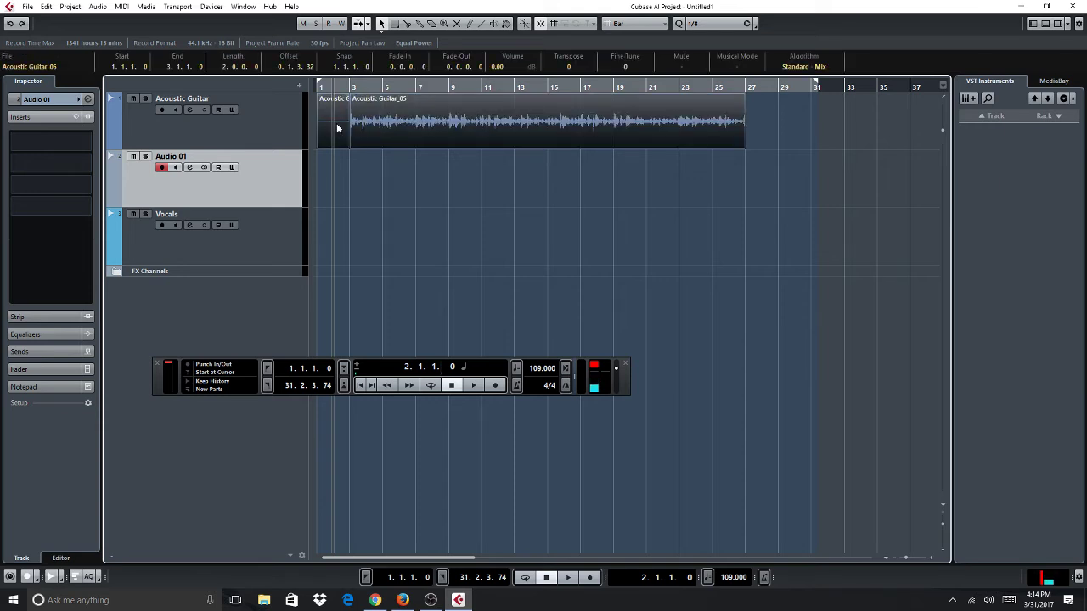
left_click(45, 6)
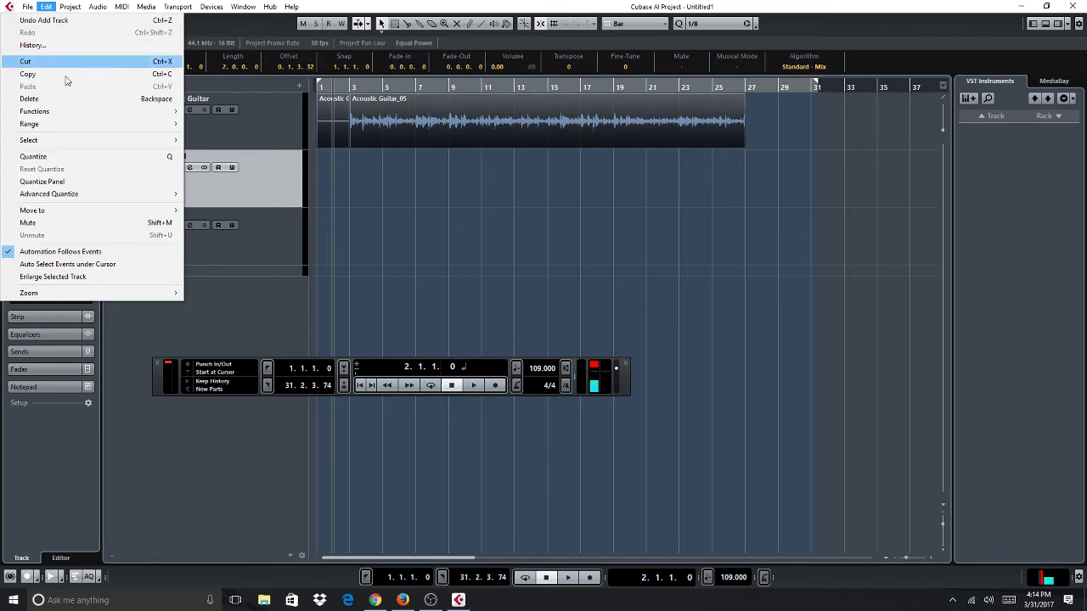
key("Escape")
left_click(326, 184)
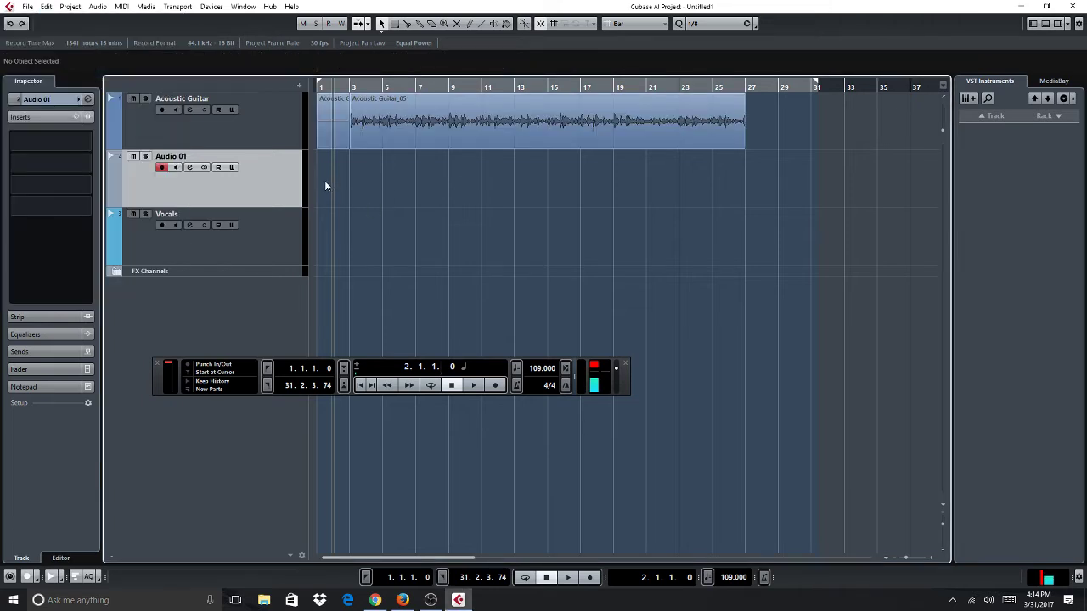
left_click(48, 7)
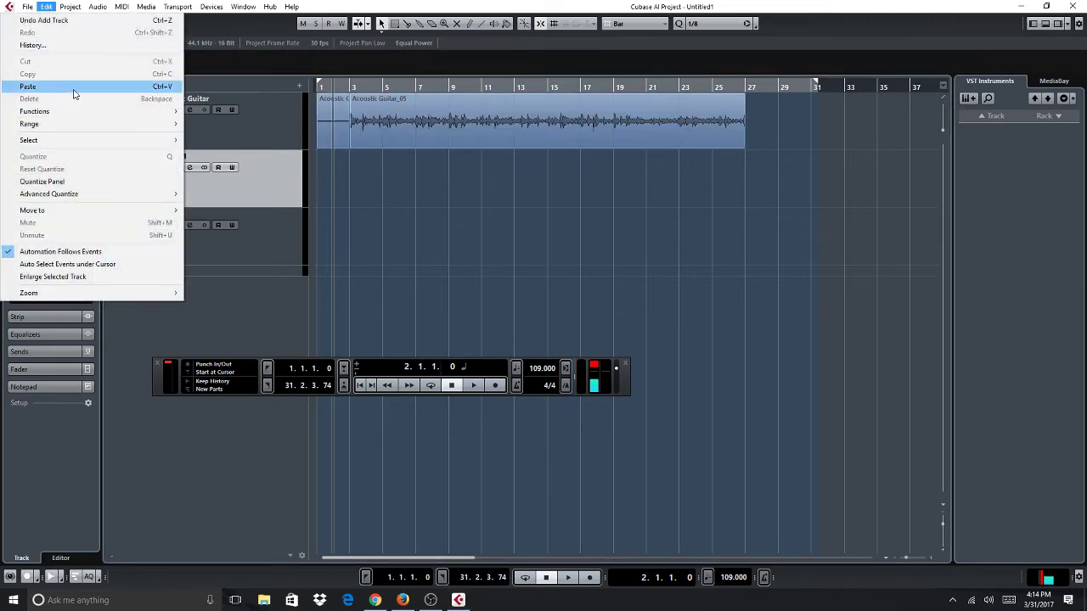
left_click(73, 82)
left_click_drag(418, 194, 396, 196)
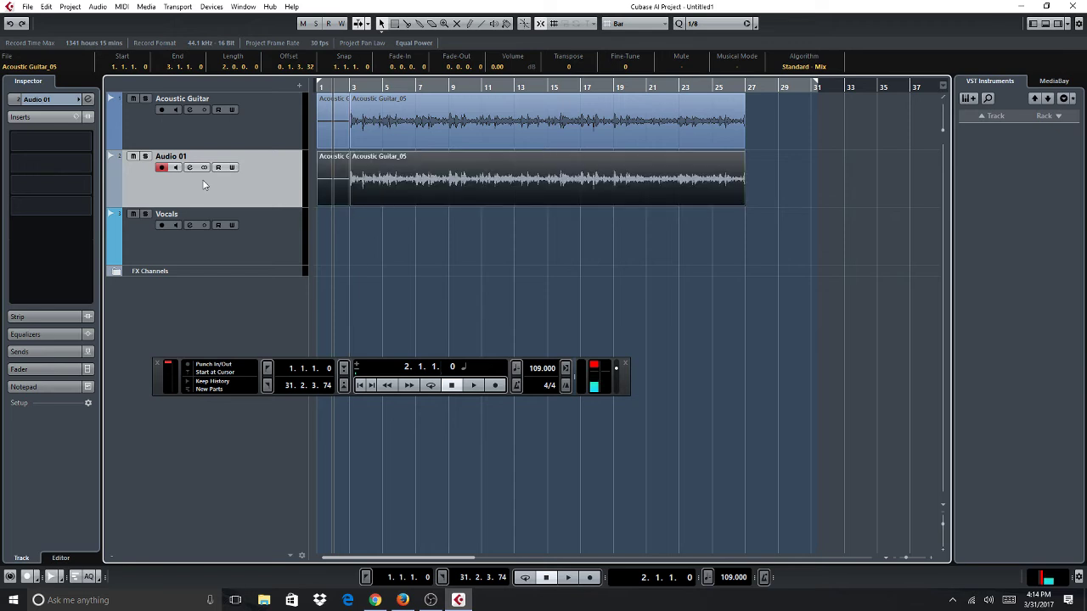
Pan the Acoustic Guitar track to L79, and set the Audio 01 track to pan R87 and volume -4.00
left_click(59, 100)
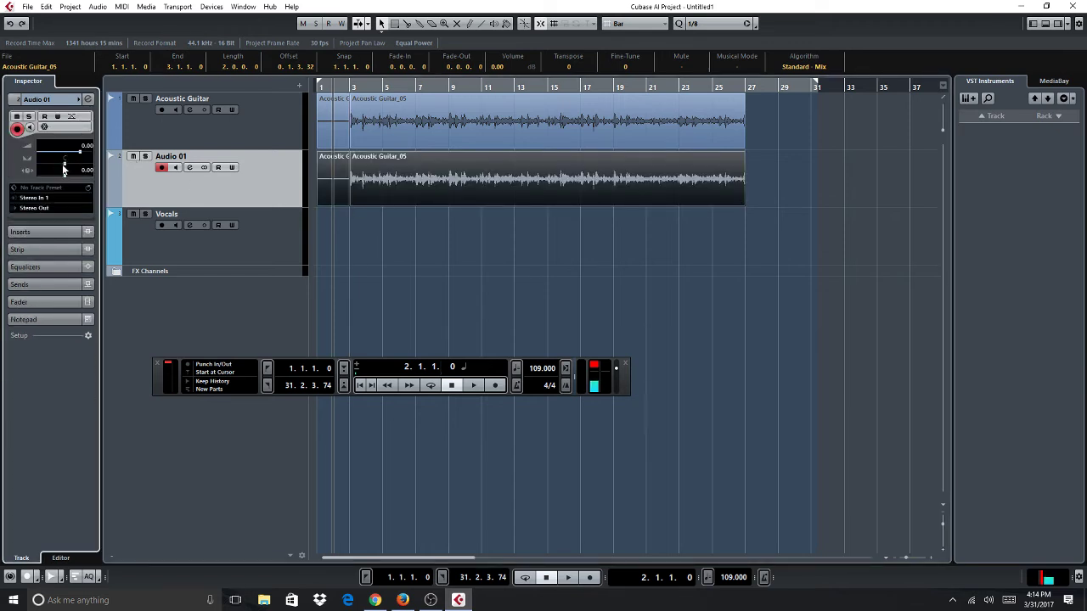
left_click(203, 141)
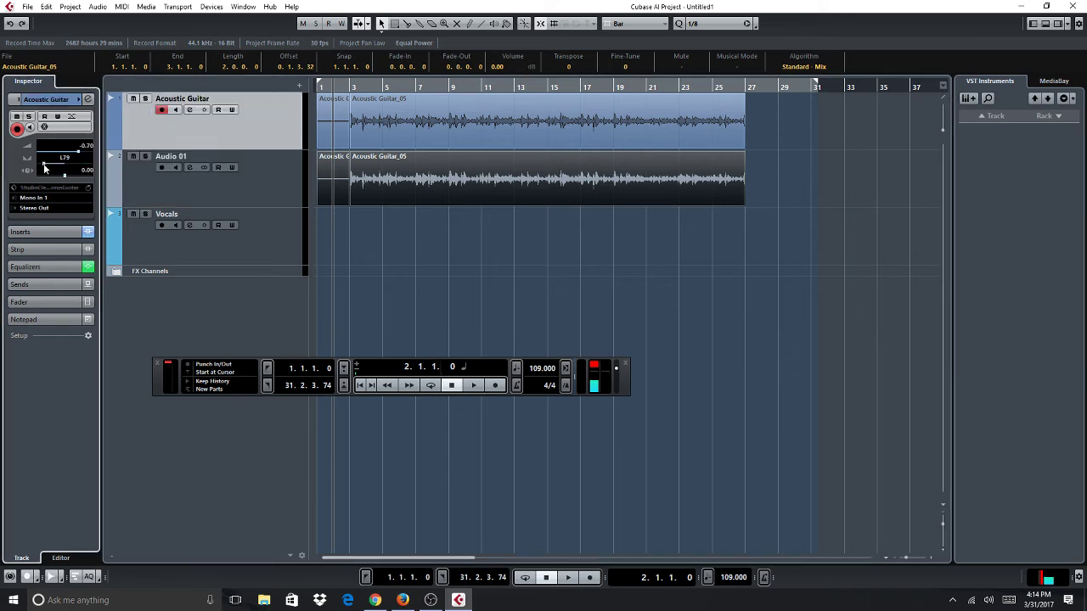
left_click_drag(45, 167, 77, 153)
left_click(177, 196)
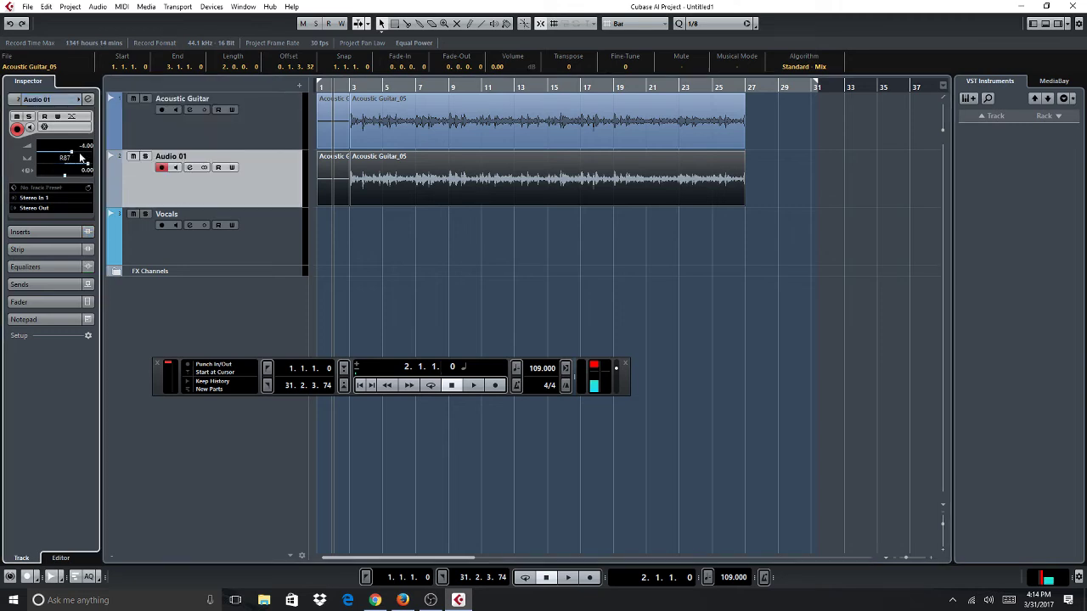
Play both guitar tracks together and adjust the Acoustic Guitar track to volume -5.86 and pan L74
left_click(477, 387)
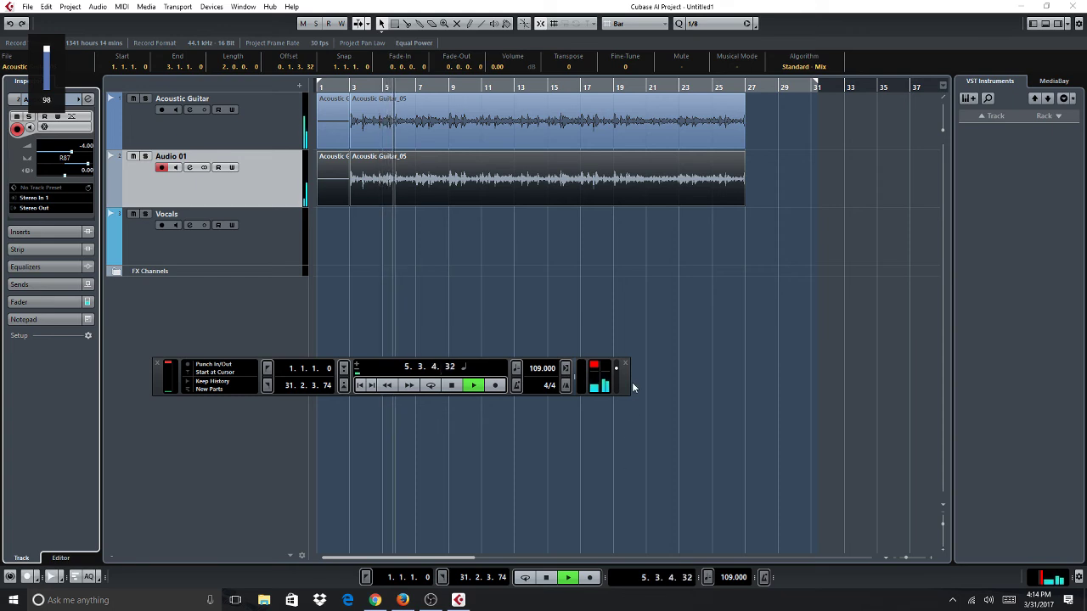
left_click_drag(623, 373, 647, 324)
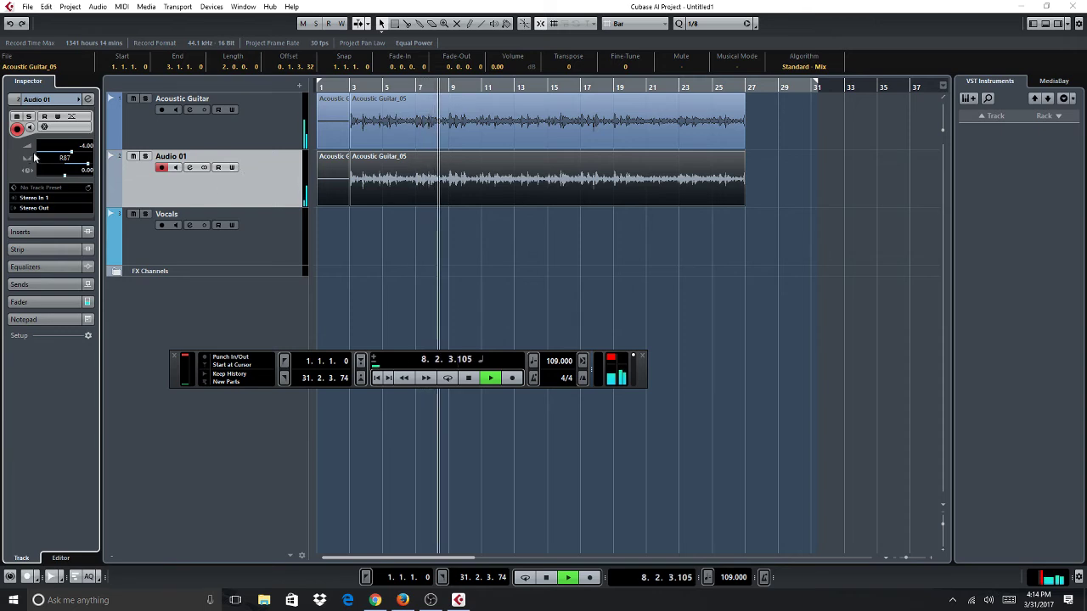
left_click(161, 135)
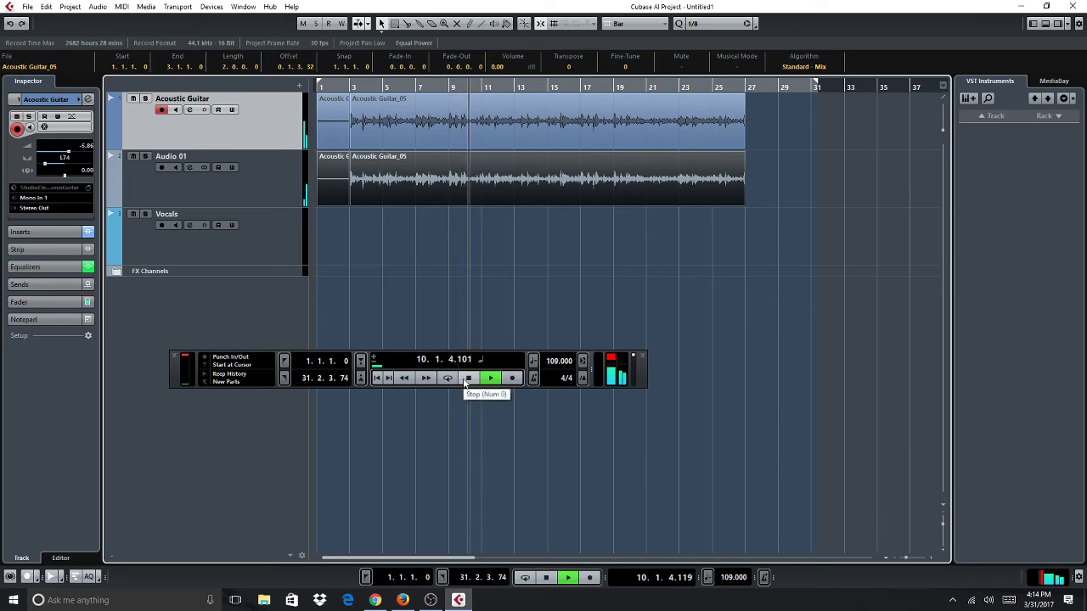
Stop playback and add the RoomWorks SE reverb as the first insert effect on the Audio 01 track
left_click(182, 172)
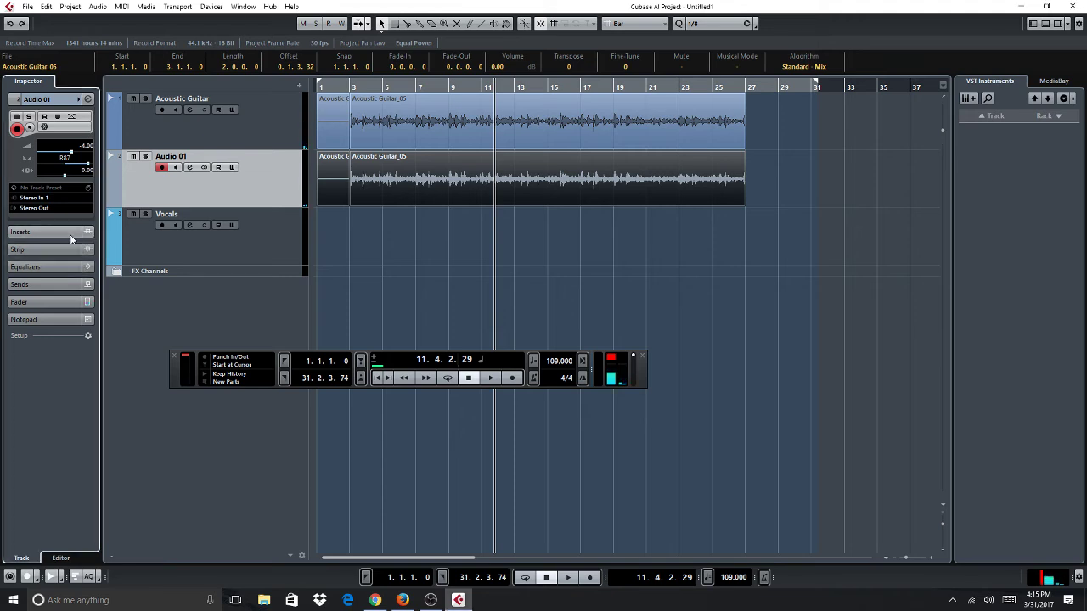
left_click(71, 237)
left_click(45, 148)
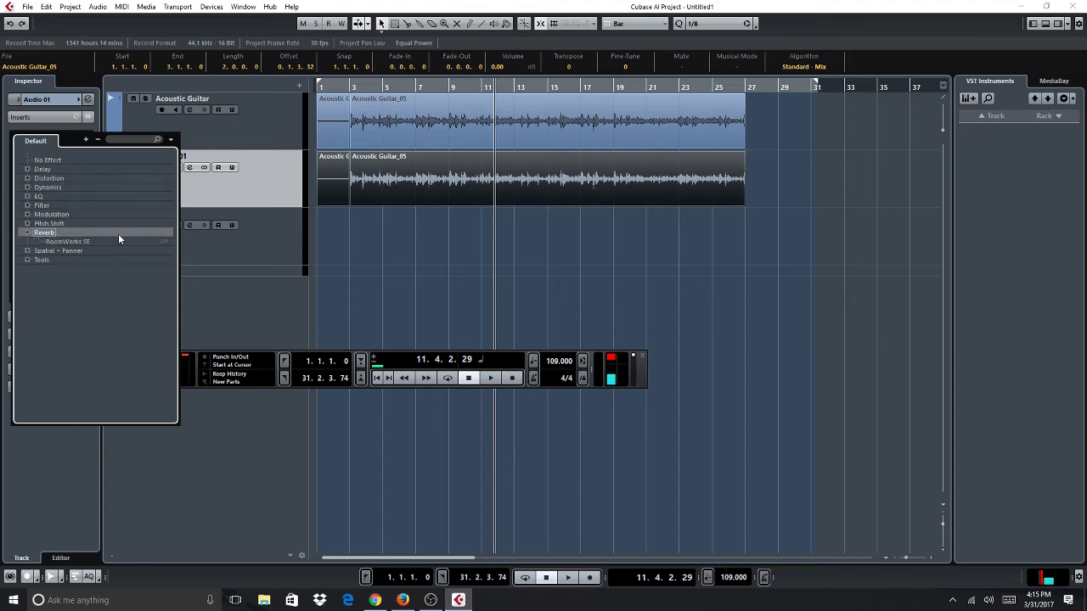
left_click(68, 242)
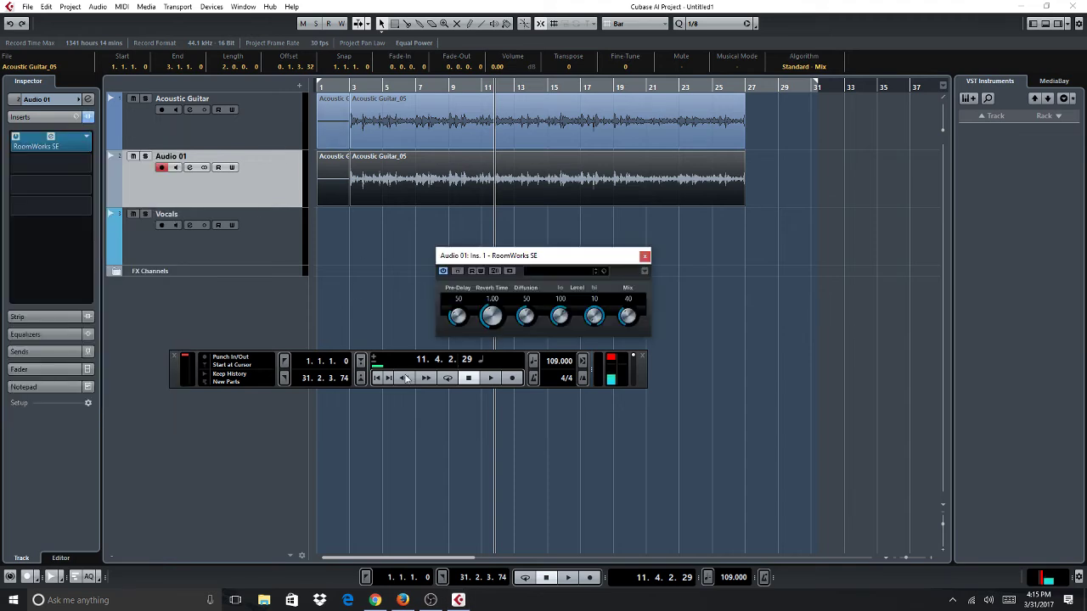
left_click(351, 88)
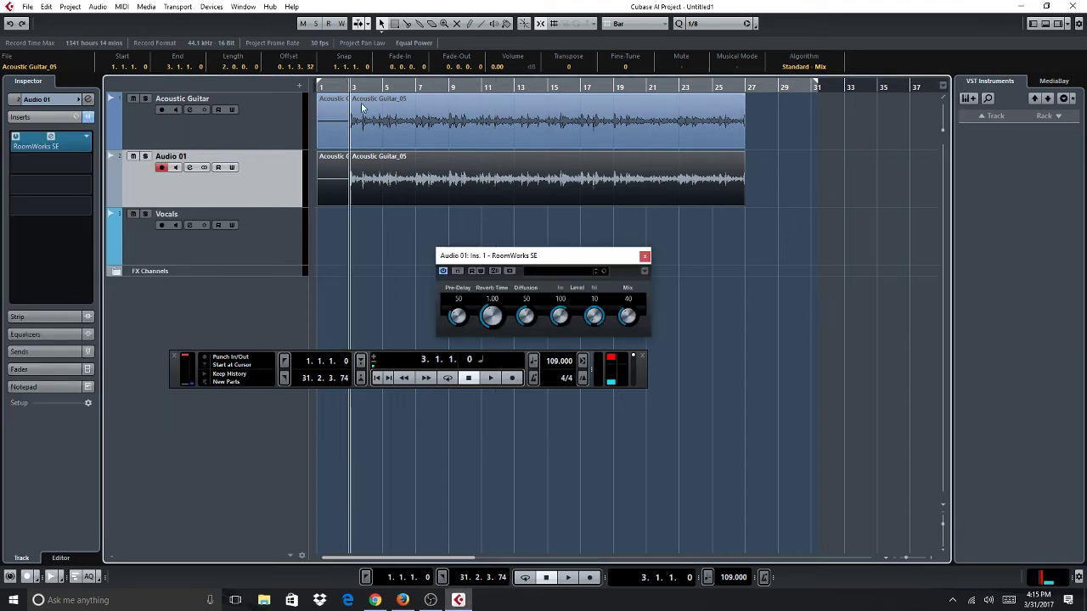
left_click(495, 380)
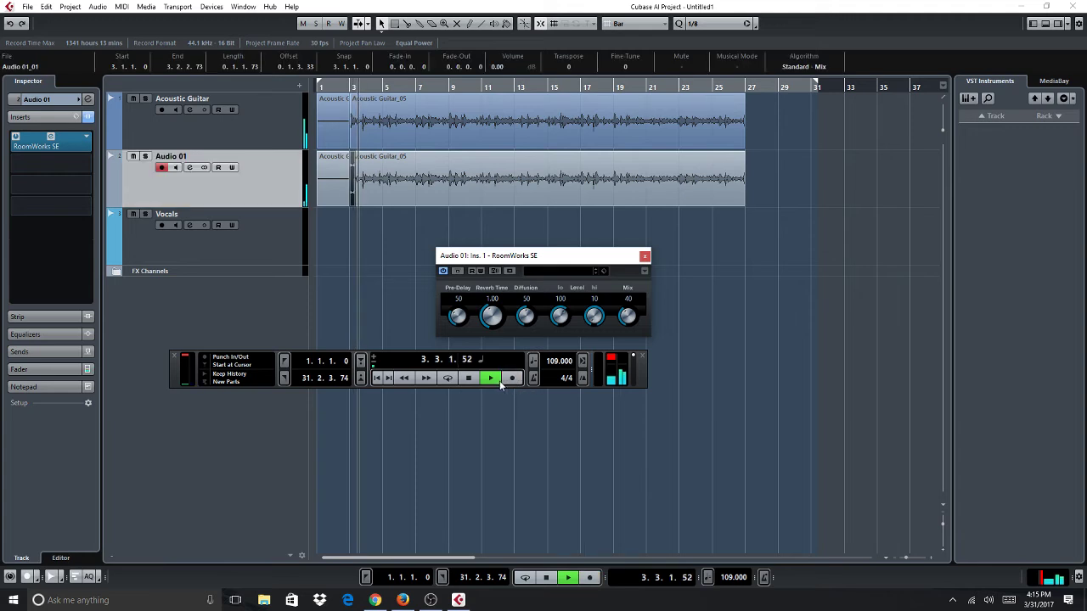
left_click(468, 377)
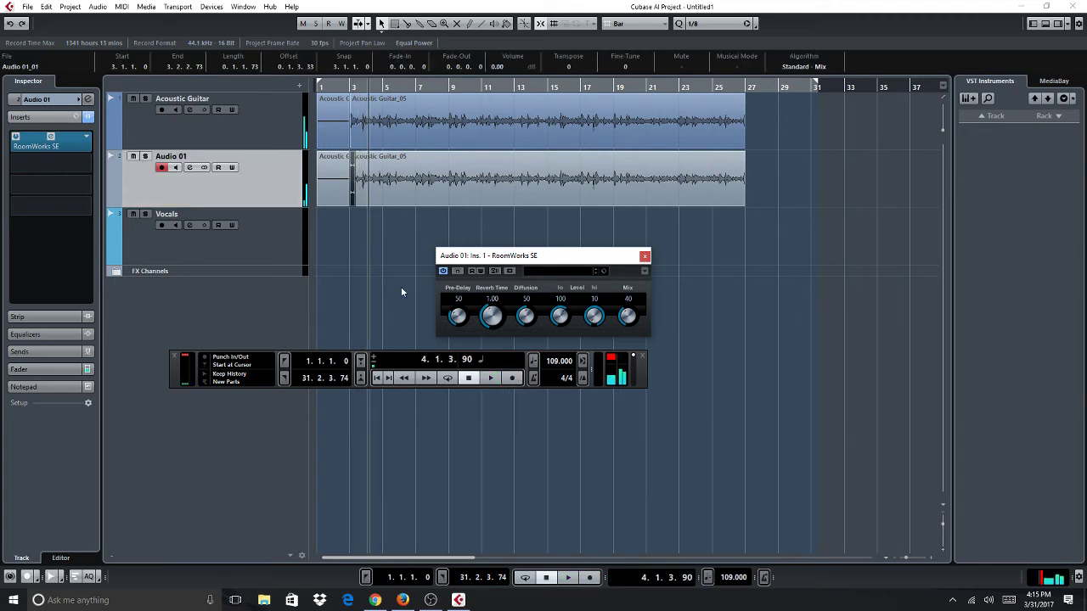
left_click(349, 210)
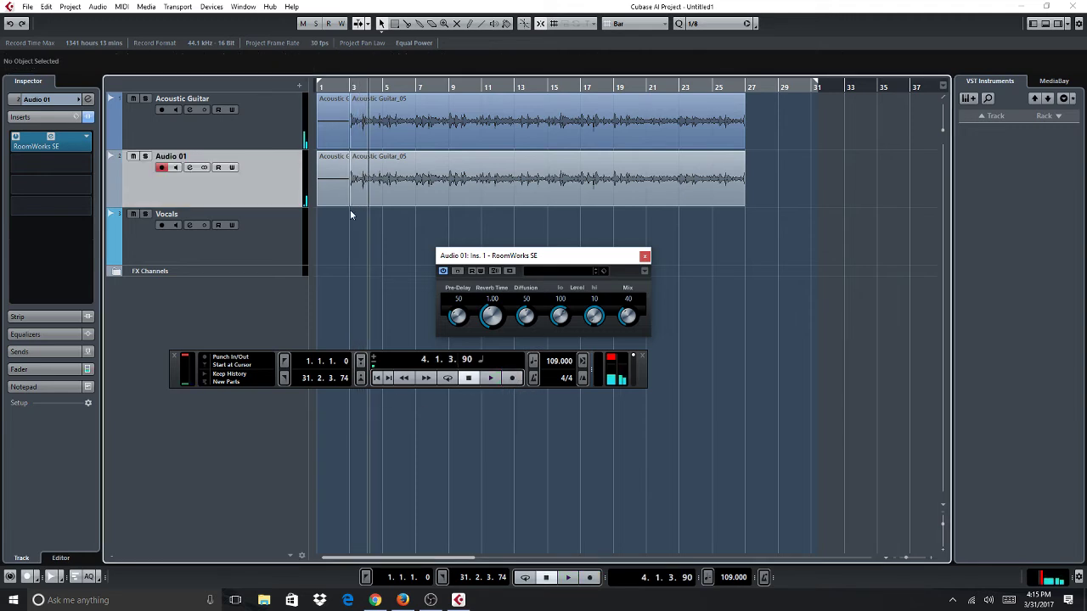
Start playback from bar 3 and load the Short Plate Reverb preset in Audio 01's RoomWorks SE
left_click(363, 85)
left_click(491, 378)
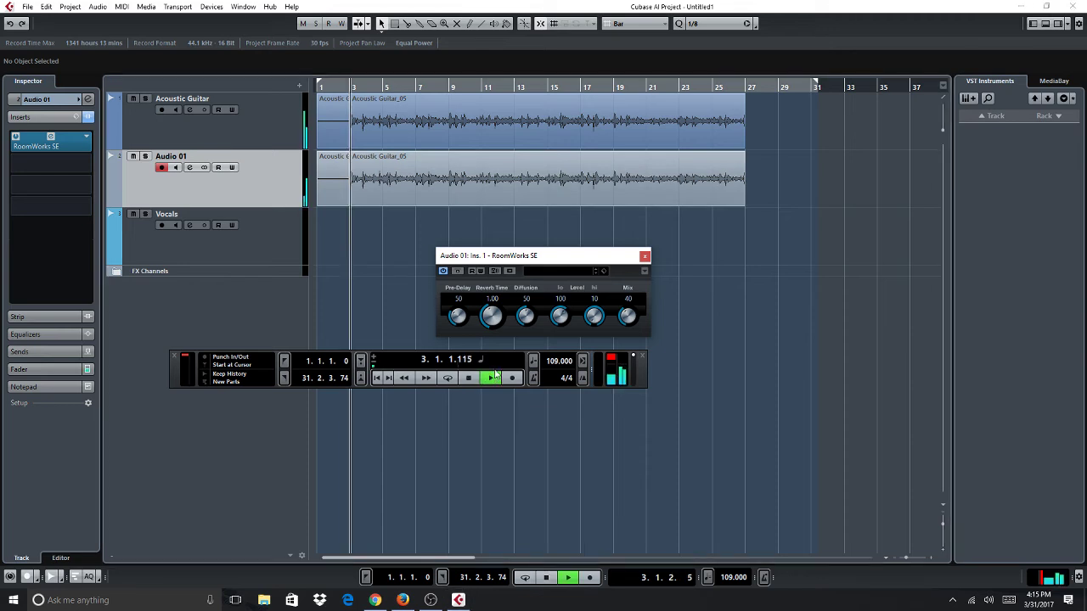
left_click(554, 272)
left_click(566, 388)
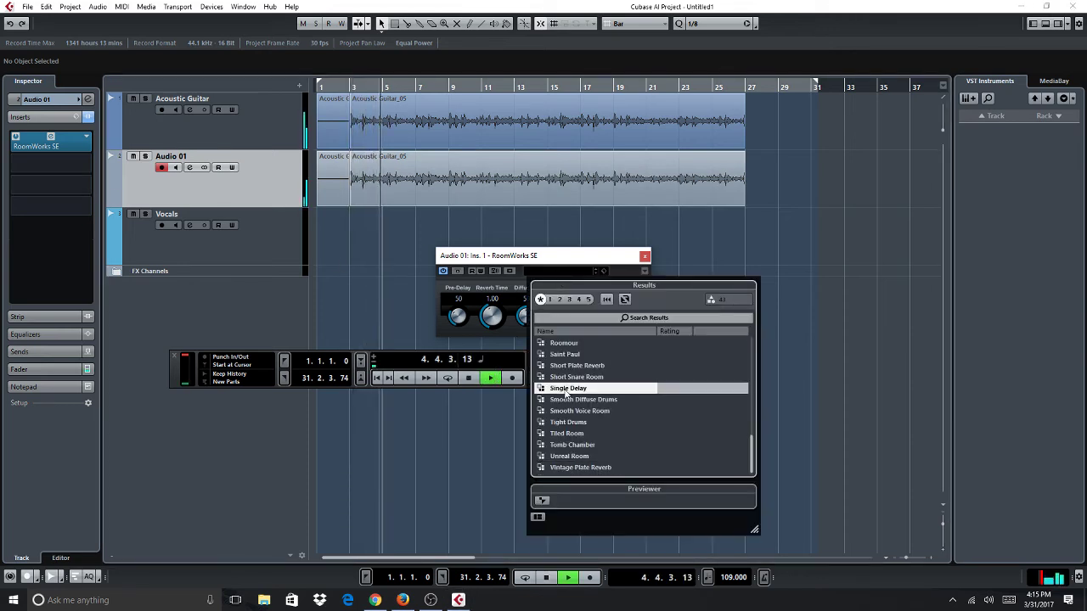
double_click(581, 366)
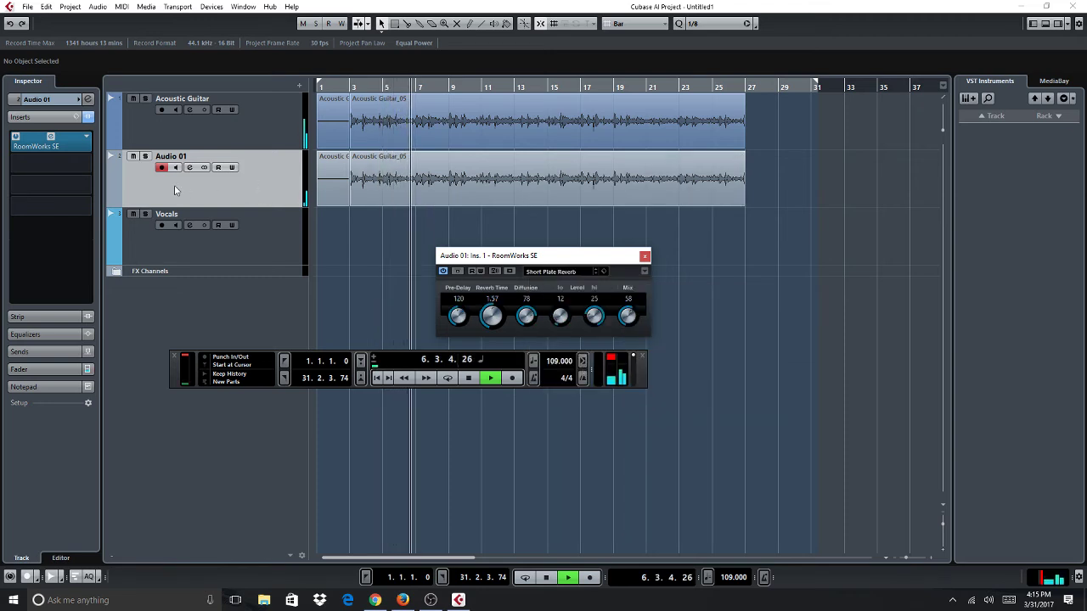
Add MonoDelay as the second insert on Audio 01 and set its delay to 1/1 and feedback to 15.5
left_click(64, 161)
left_click(51, 192)
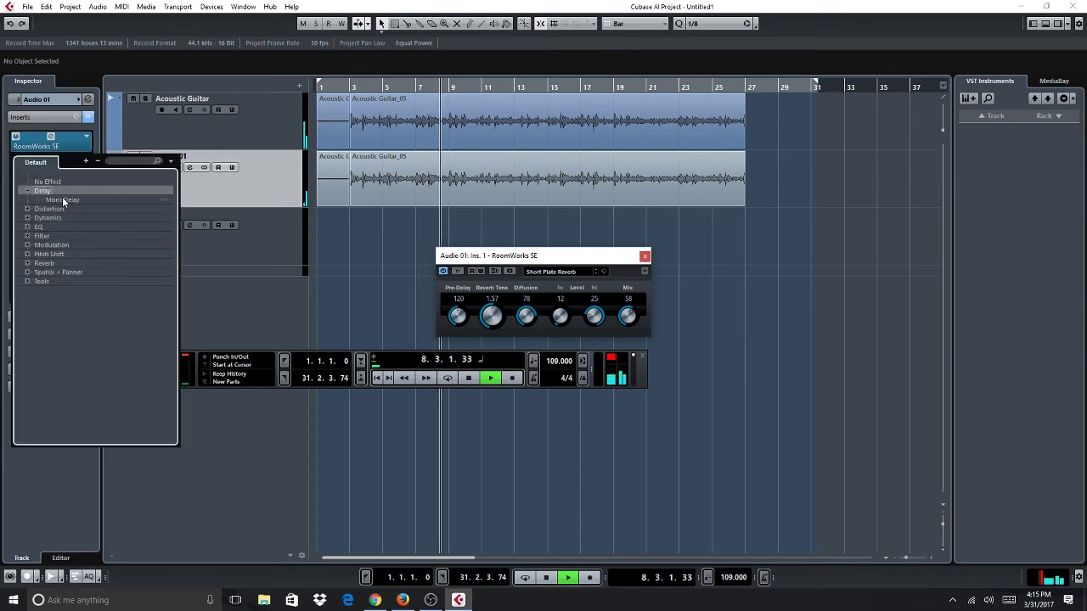
left_click(62, 199)
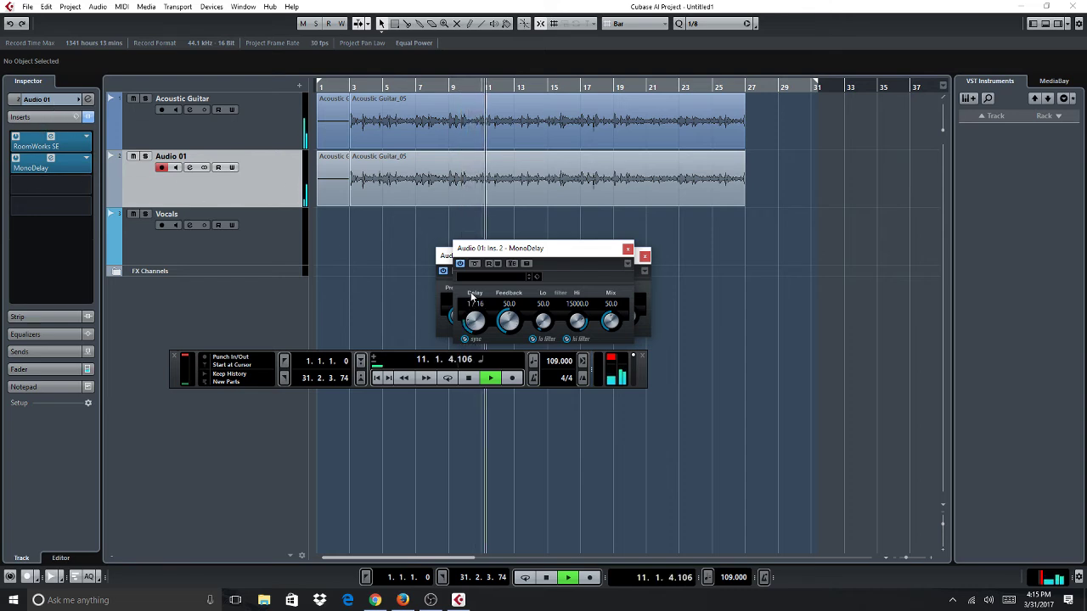
scroll(472, 320, "down", 1)
scroll(509, 322, "down", 5)
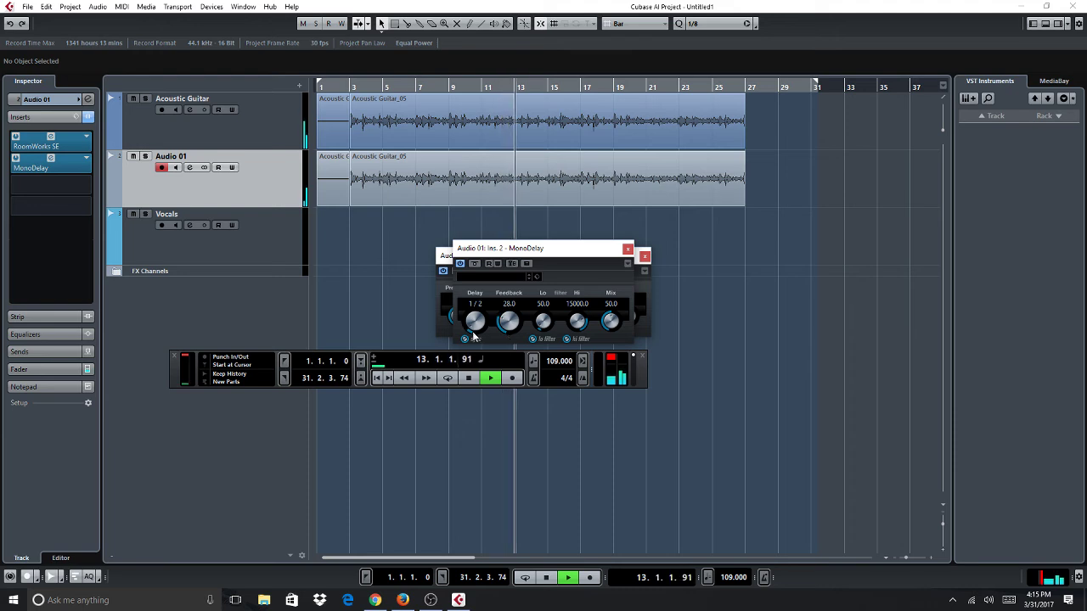
scroll(478, 334, "up", 1)
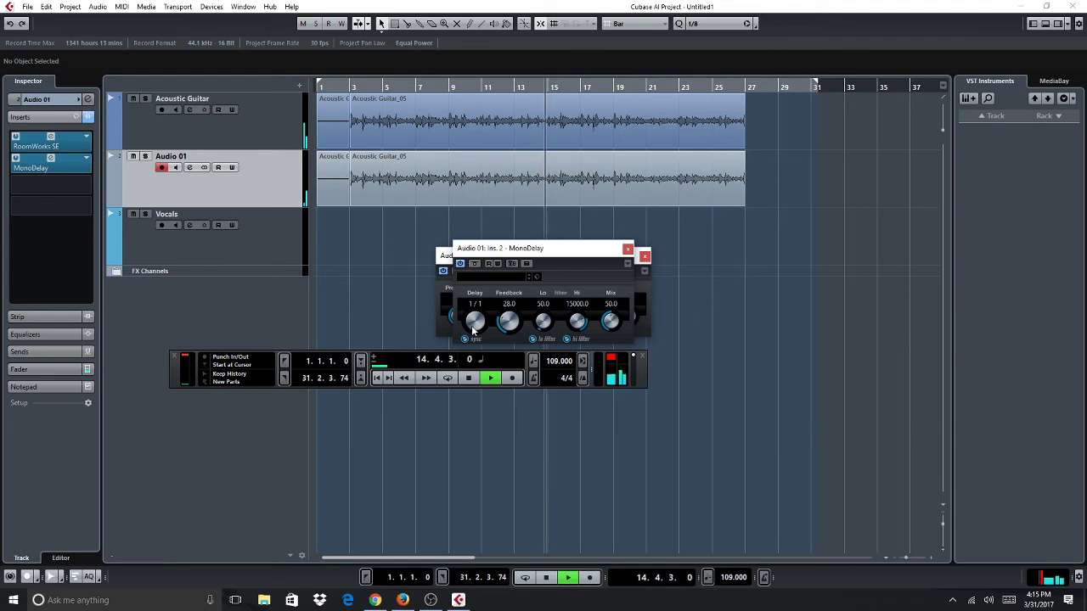
scroll(507, 335, "down", 2)
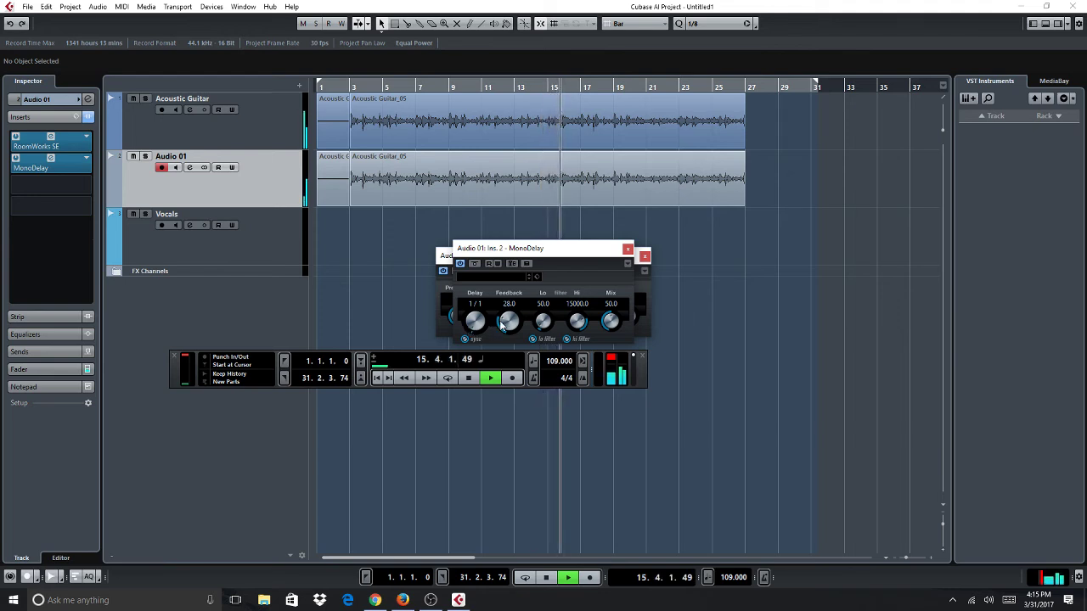
scroll(508, 339, "down", 1)
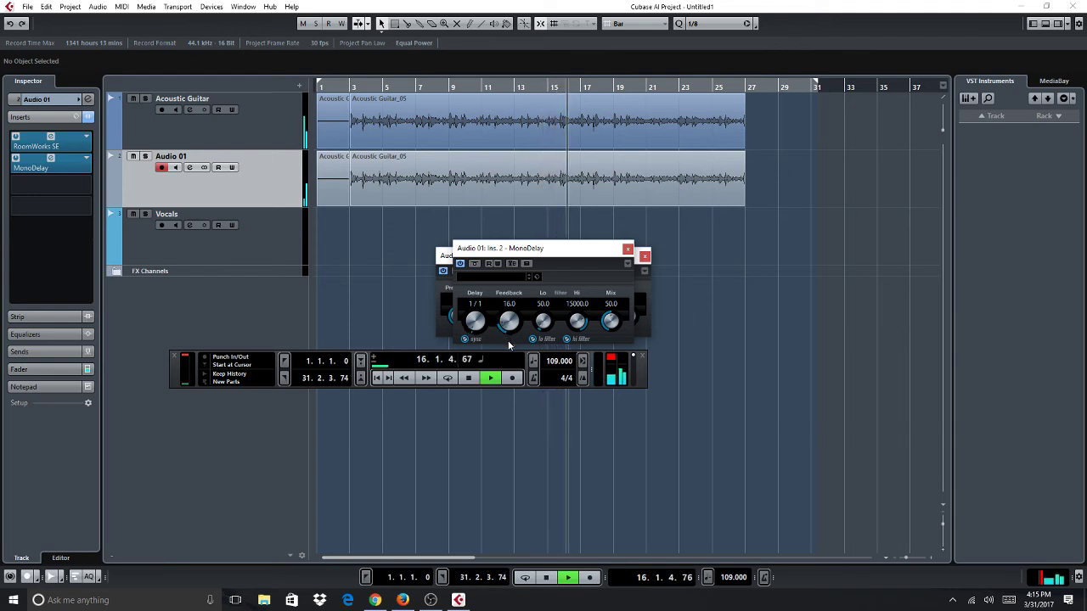
Lower the Audio 01 track's volume to about -8.6 and set the Acoustic Guitar track's pan to L40
left_click(66, 103)
scroll(74, 157, "down", 5)
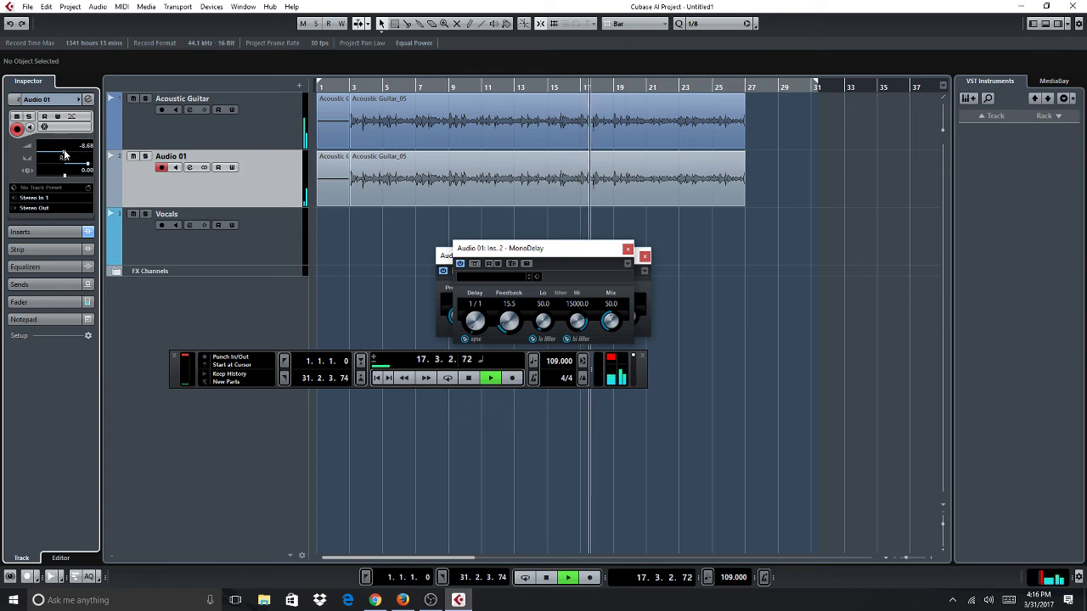
left_click(116, 140)
left_click_drag(45, 169, 60, 166)
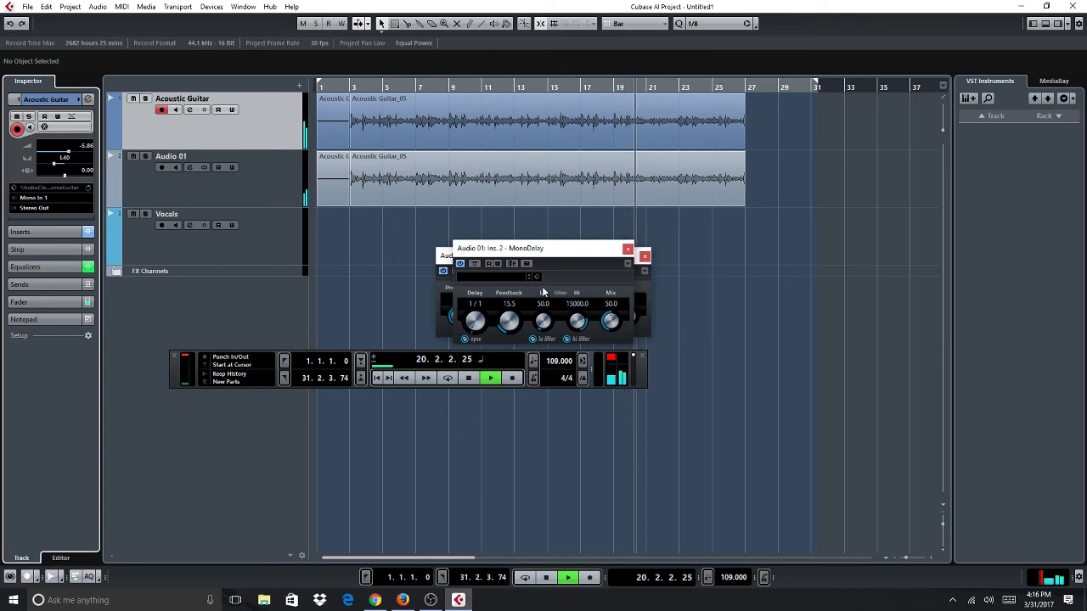
Close the MonoDelay and RoomWorks SE windows and select the Vocals track
left_click(626, 251)
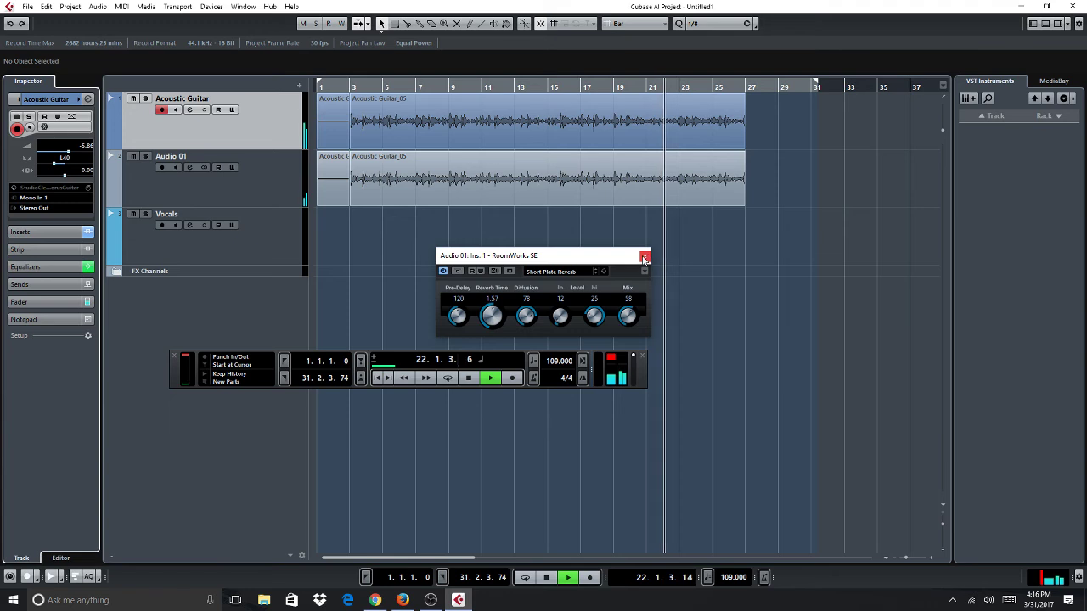
left_click(645, 255)
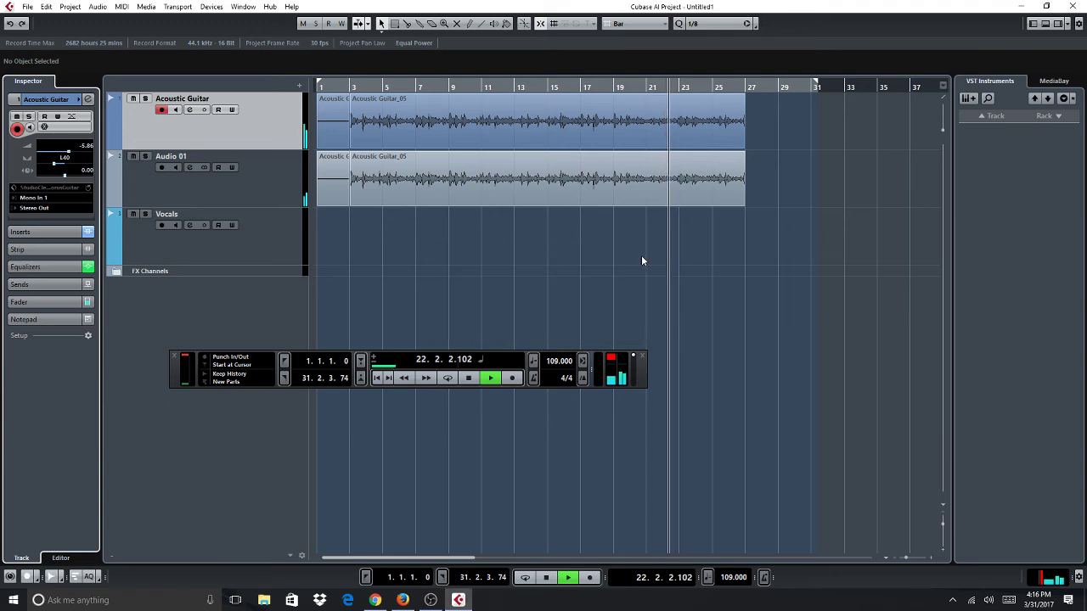
left_click(264, 238)
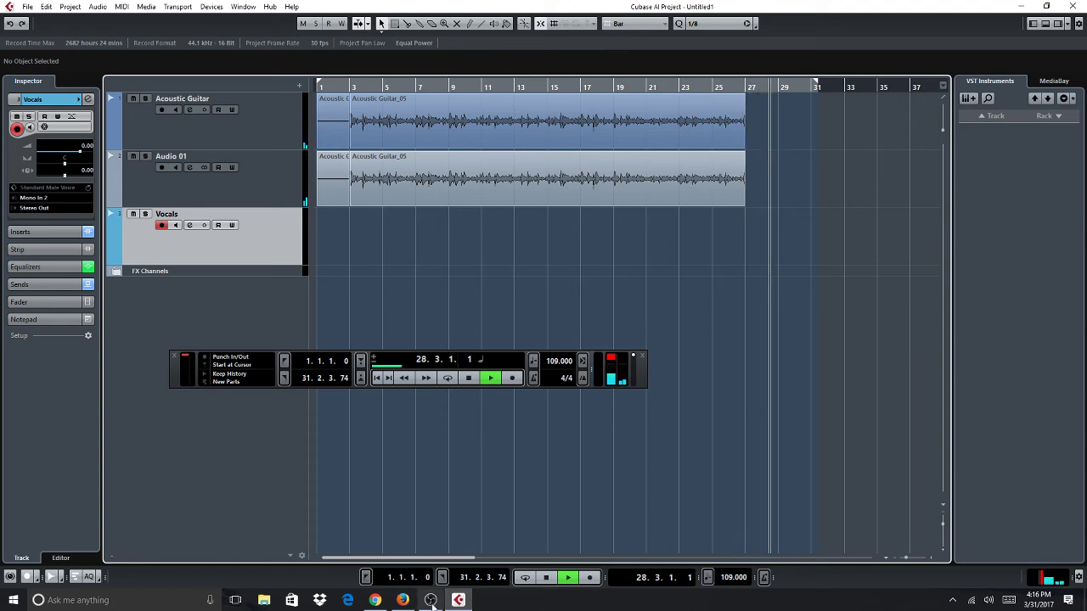
Restart playback from bar 3 to listen to the two guitar tracks
key("space")
left_click(349, 85)
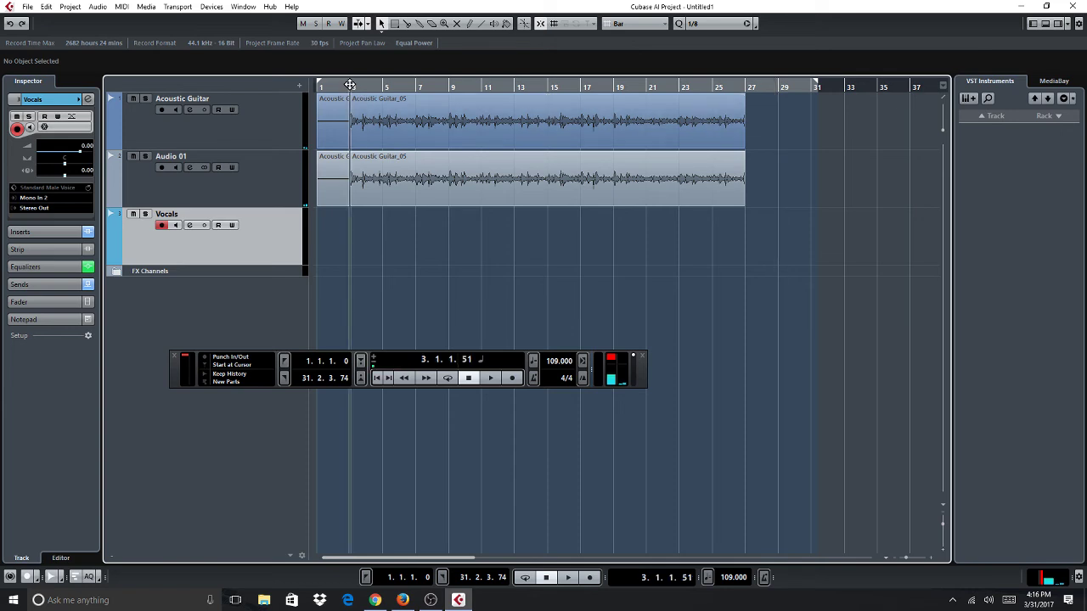
left_click(567, 577)
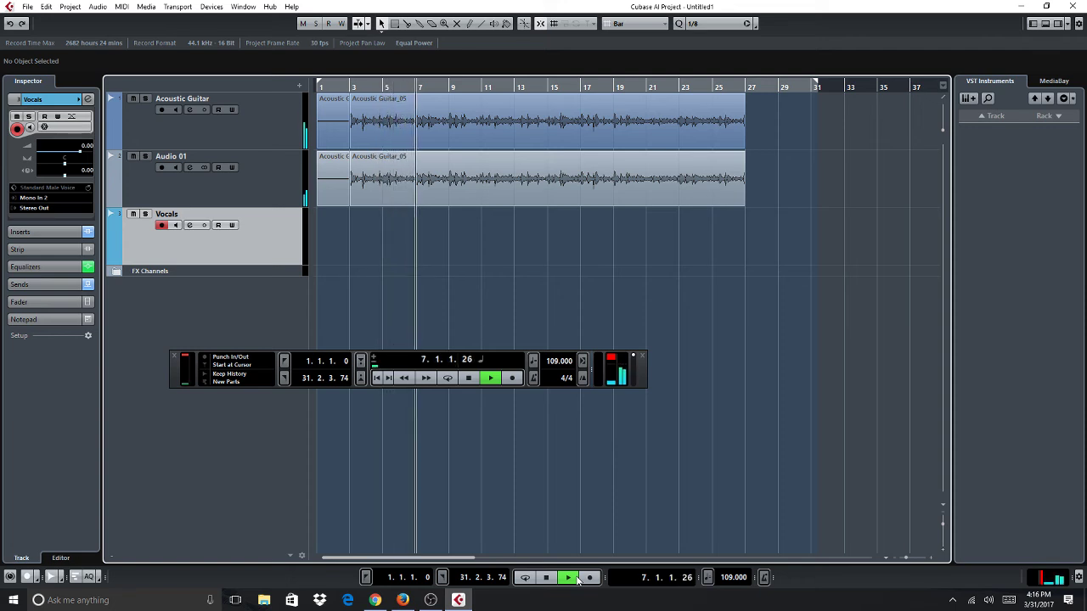
Stop playback and record a take on the Vocals track from bar 2 to about bar 11
key("space")
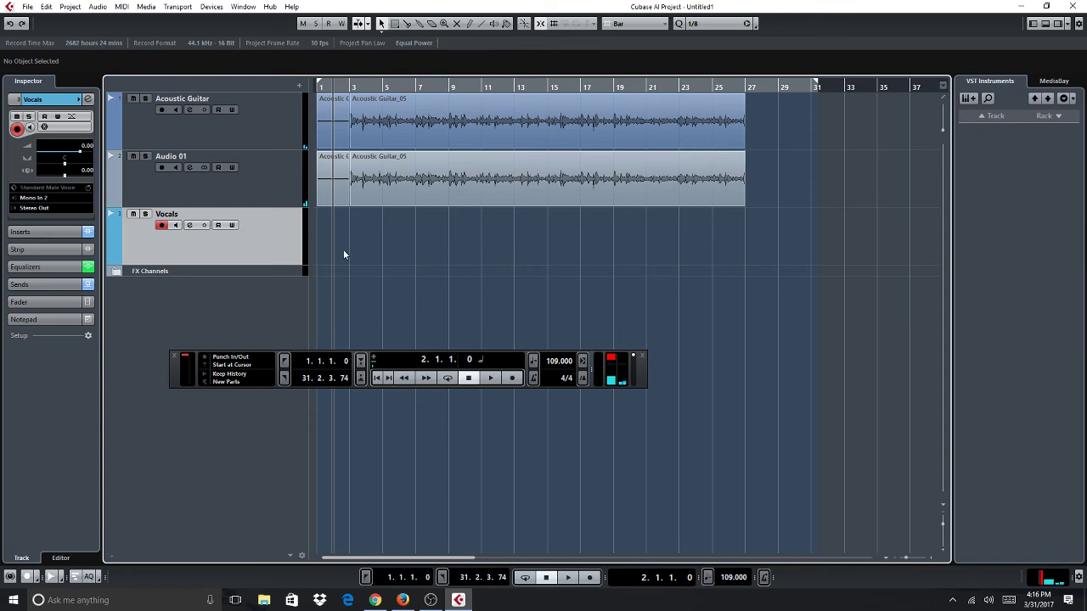
left_click(512, 378)
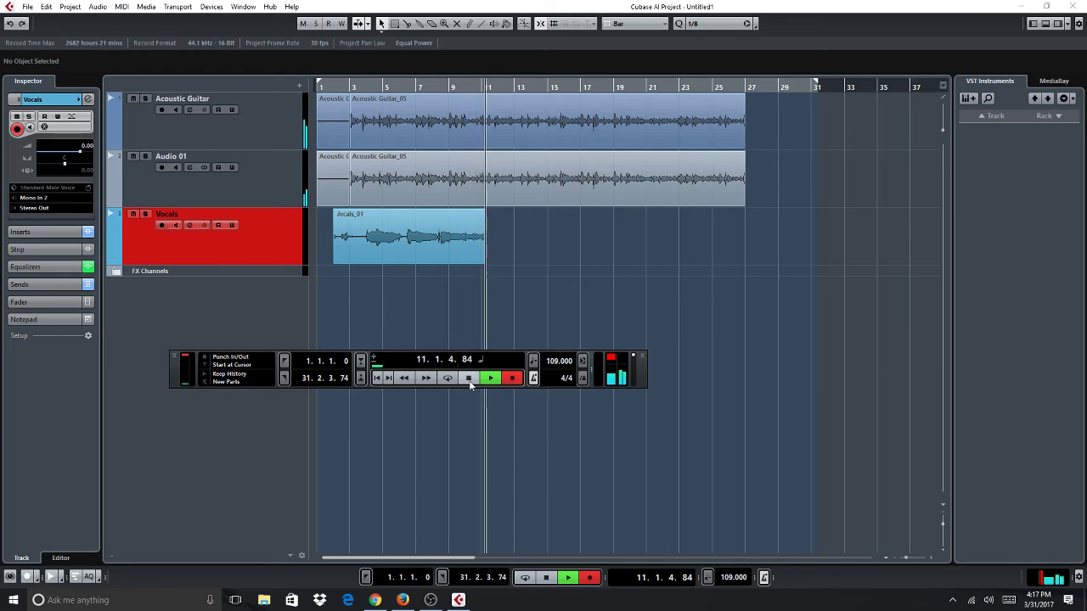
left_click(469, 382)
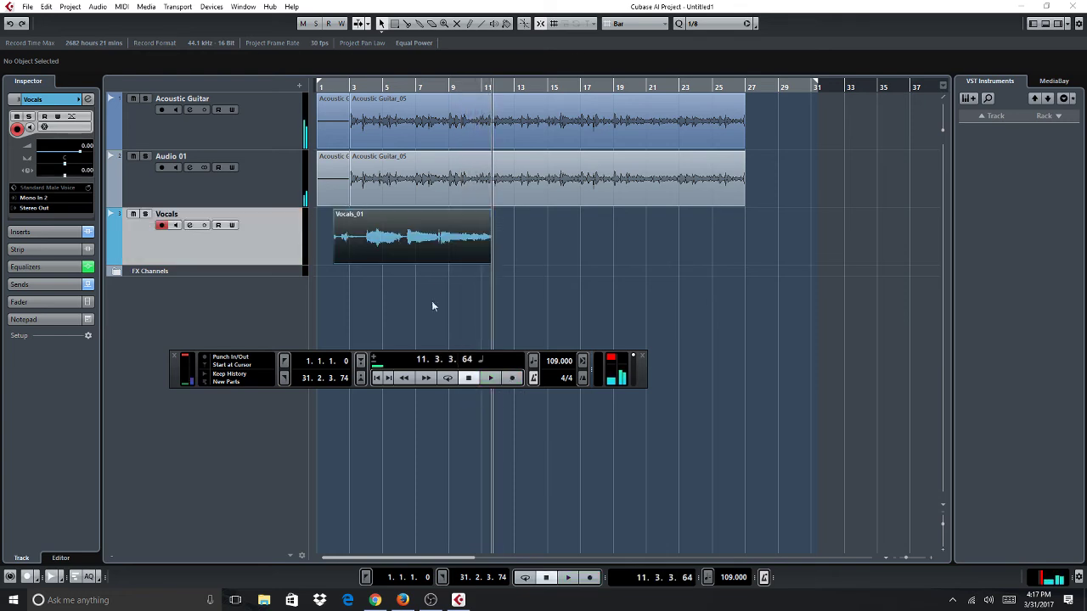
Add one stereo audio track named Vocals 2 below the Vocals track
right_click(247, 293)
left_click(270, 298)
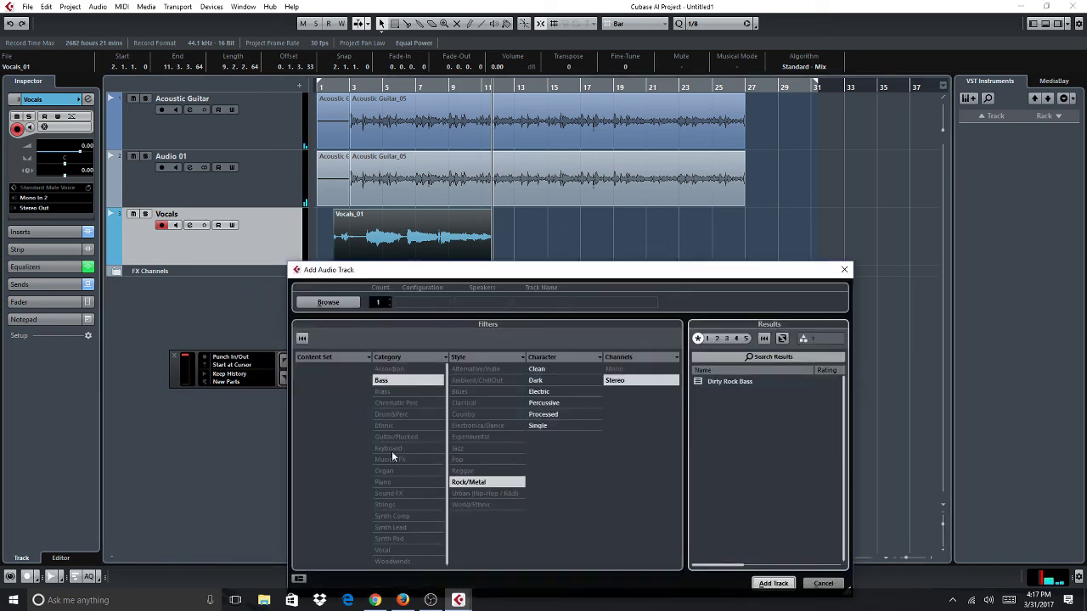
left_click(391, 558)
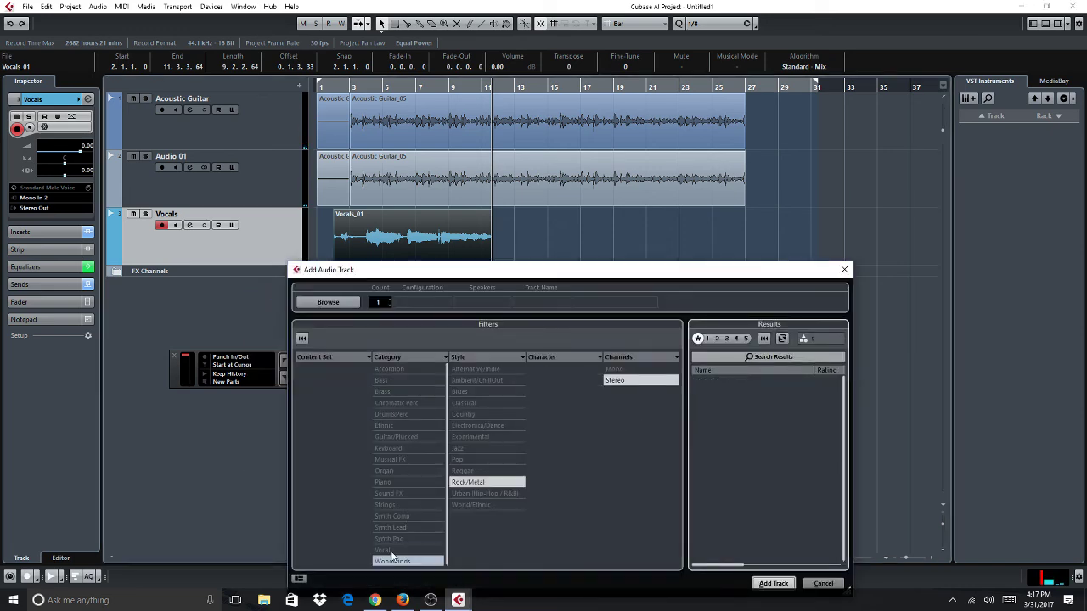
left_click(772, 583)
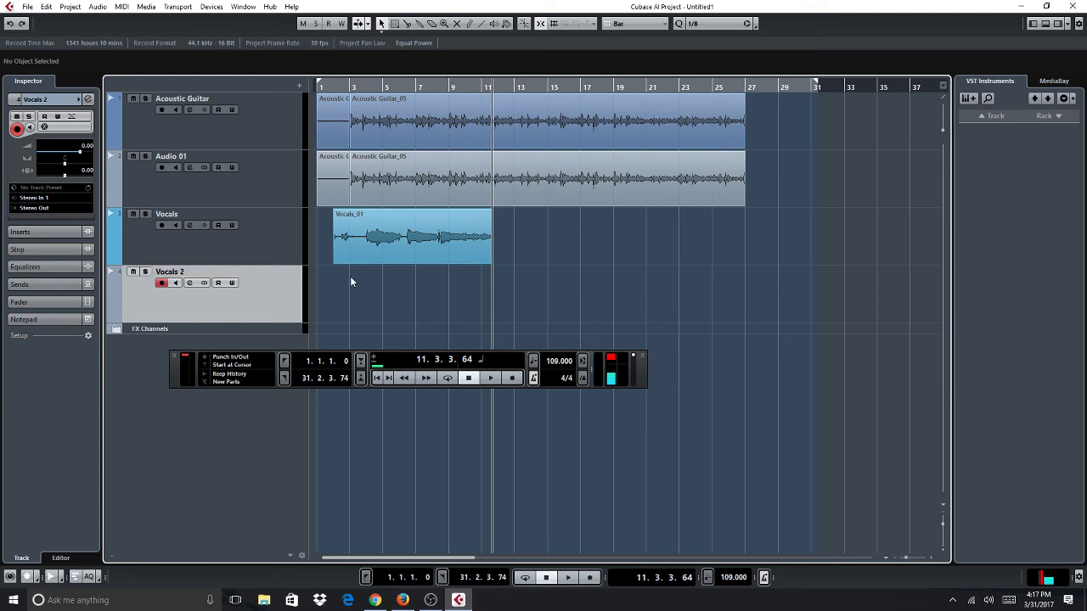
Record a take on Vocals 2 from bar 2, lowering the Vocals track's volume to -15.0 before stopping
left_click(338, 85)
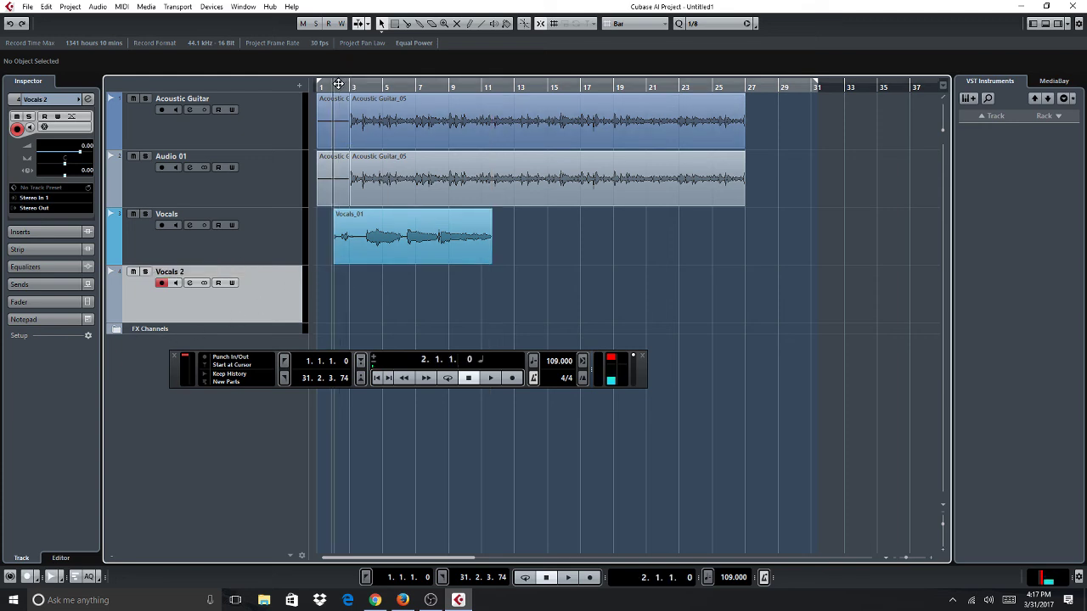
left_click(512, 378)
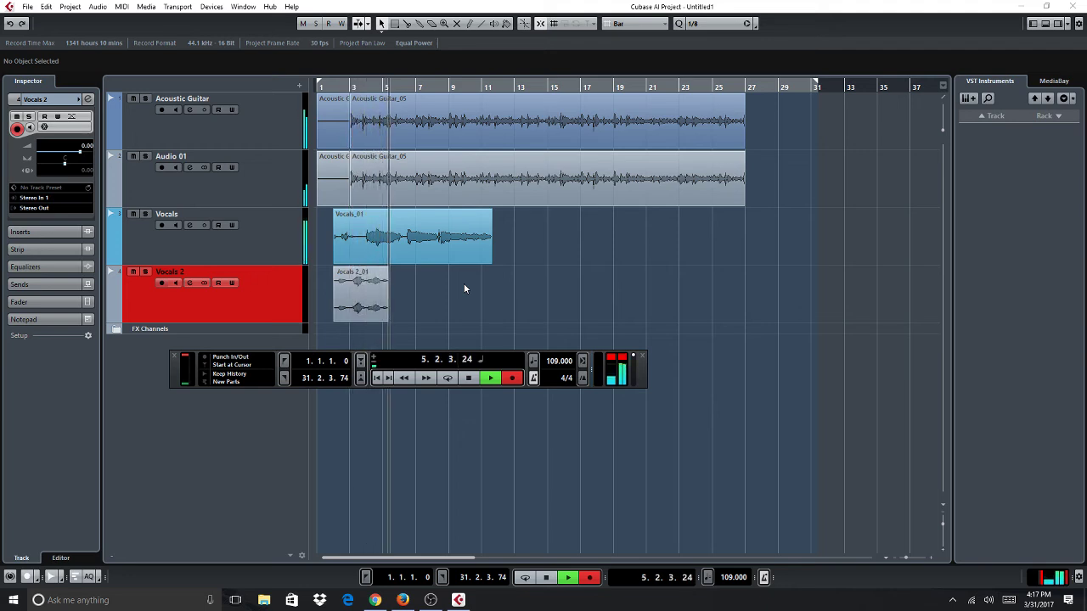
left_click(229, 219)
left_click_drag(78, 158, 54, 152)
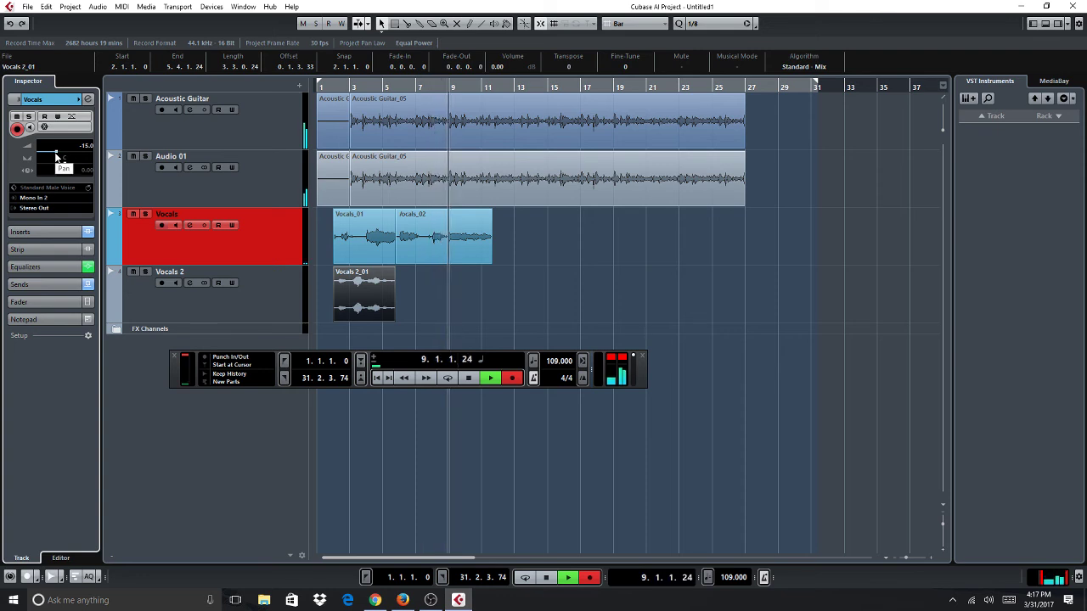
key("space")
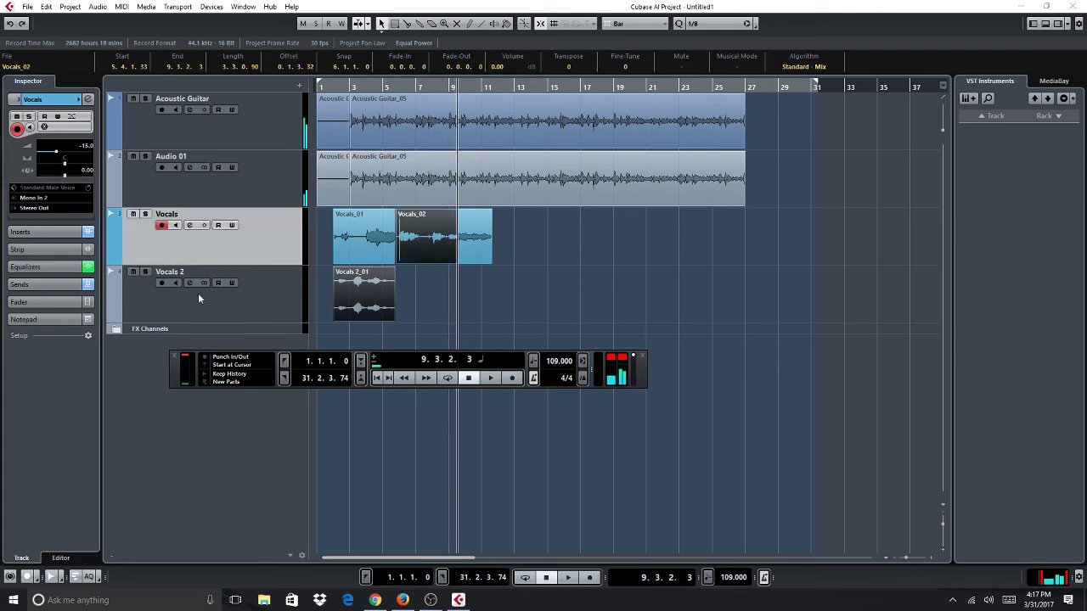
Delete the recorded take from the Vocals 2 track
left_click(264, 310)
left_click(359, 306)
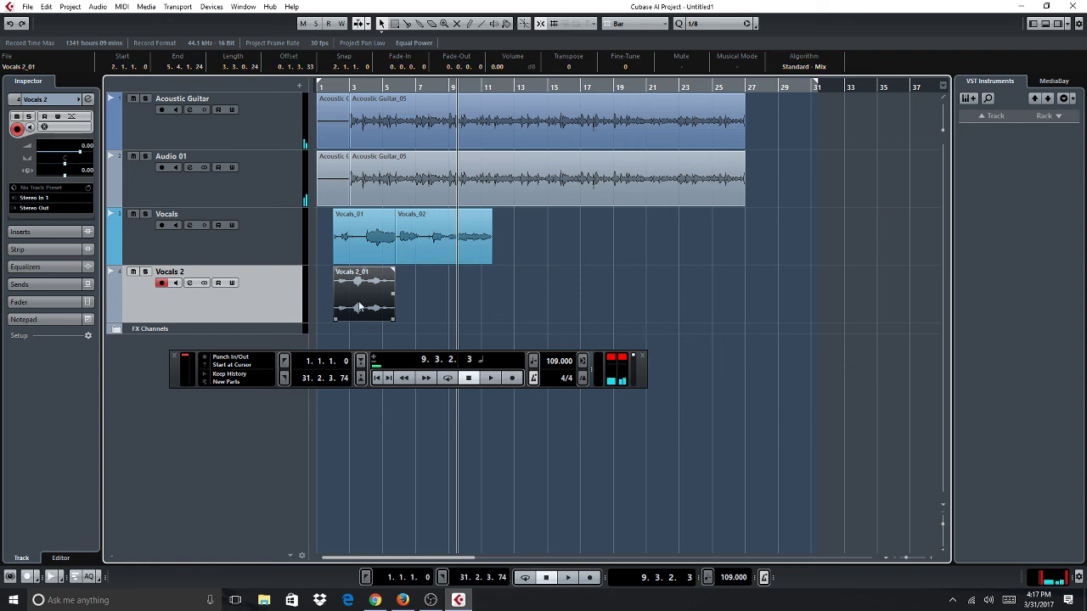
key("Delete")
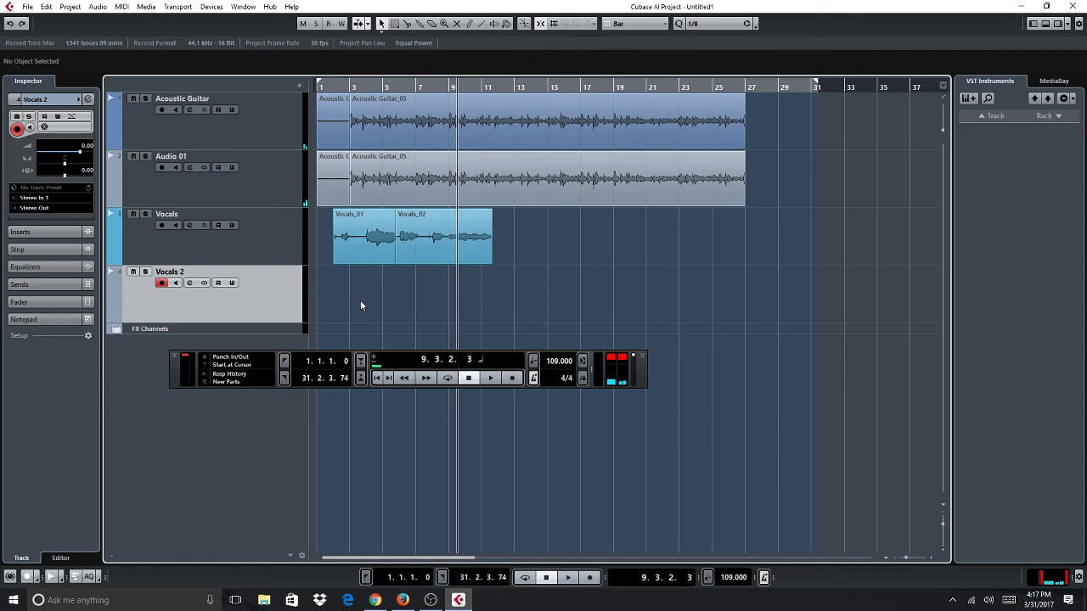
Record another Vocals 2 take from bar 2 to about bar 8, lowering the main output level during recording
left_click(338, 86)
left_click(511, 378)
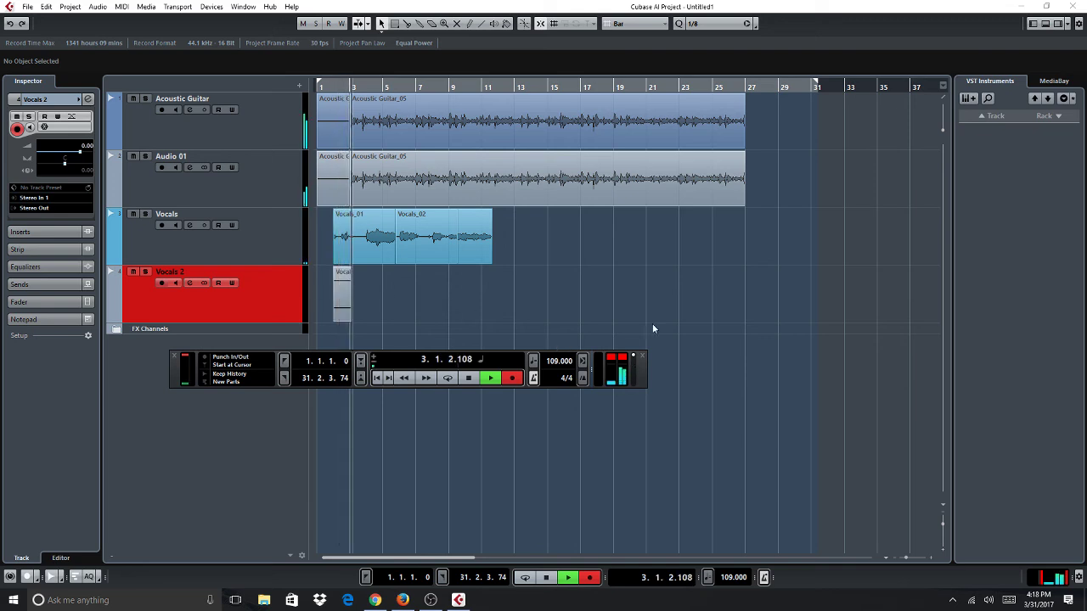
left_click(648, 358)
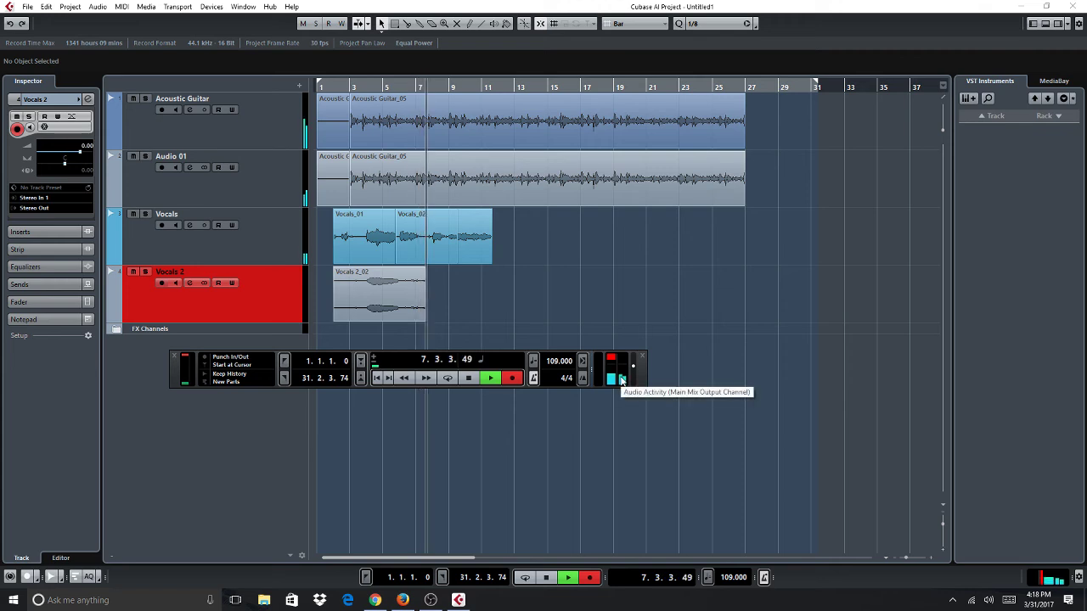
left_click(469, 377)
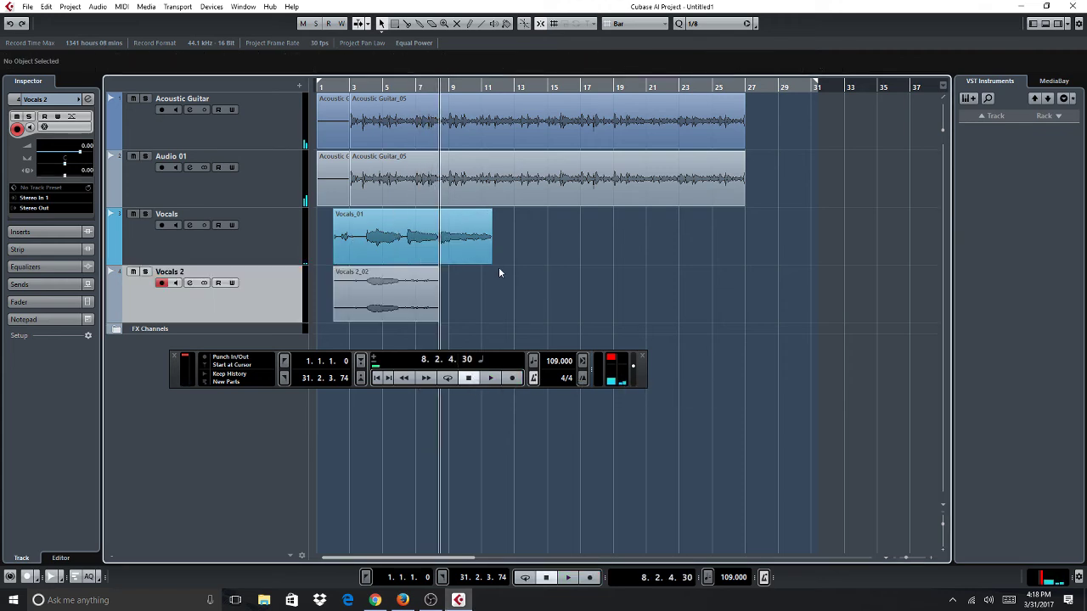
Remove the second Vocals 2 take and select the Vocals_01 clip
left_click(338, 300)
key("Delete")
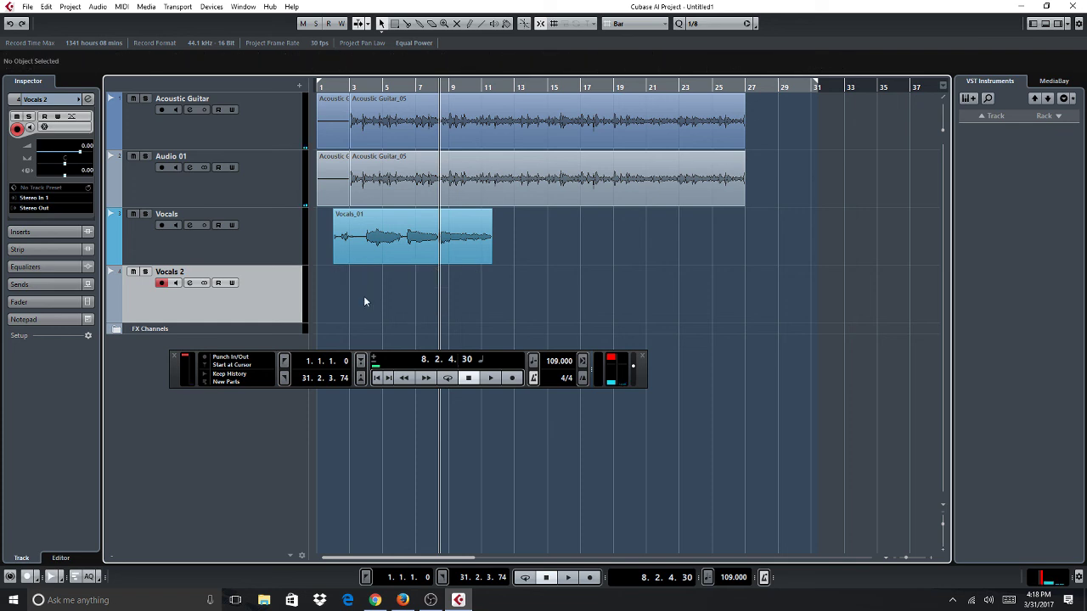
left_click(355, 262)
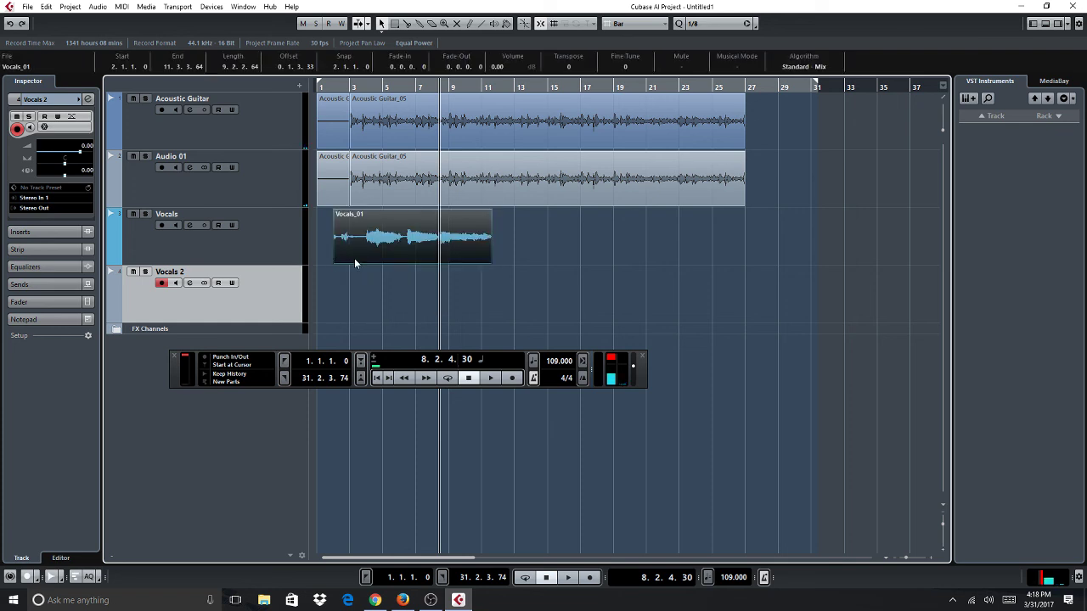
Record a take on the Vocals 2 track from bar 3 to about bar 11
left_click(345, 92)
key("KP_Multiply")
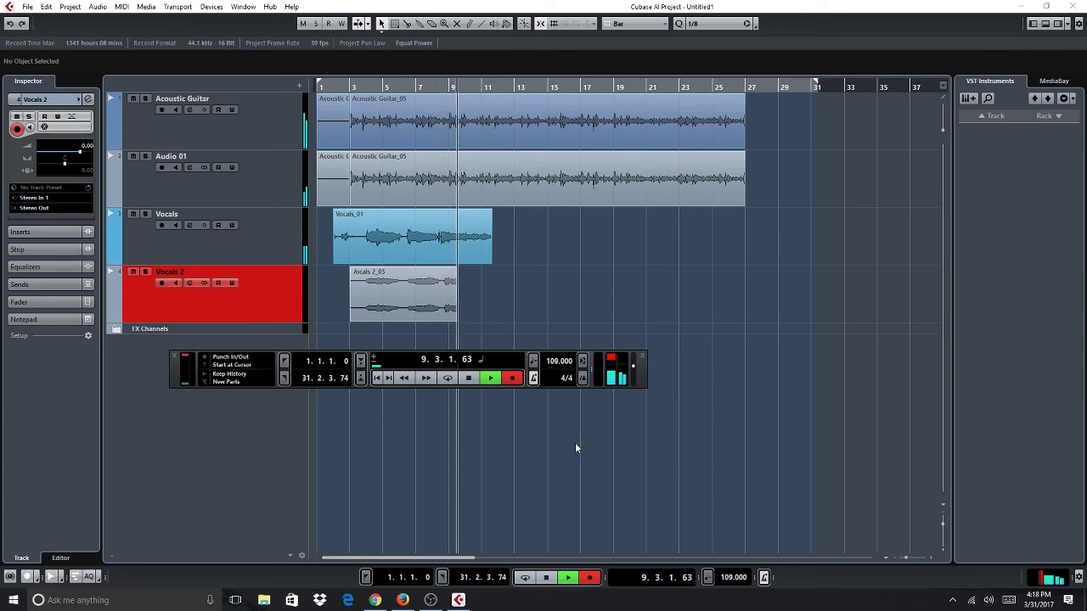
left_click(469, 378)
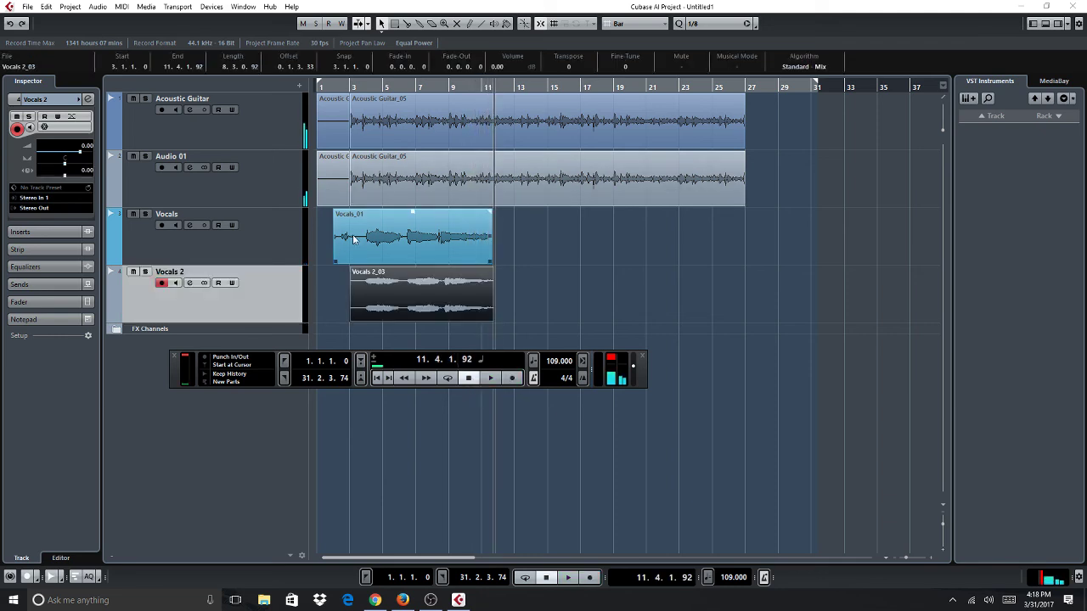
Try recording a new take on the Vocals track from bar 3, stopping at about bar 5
left_click(353, 86)
left_click(351, 88)
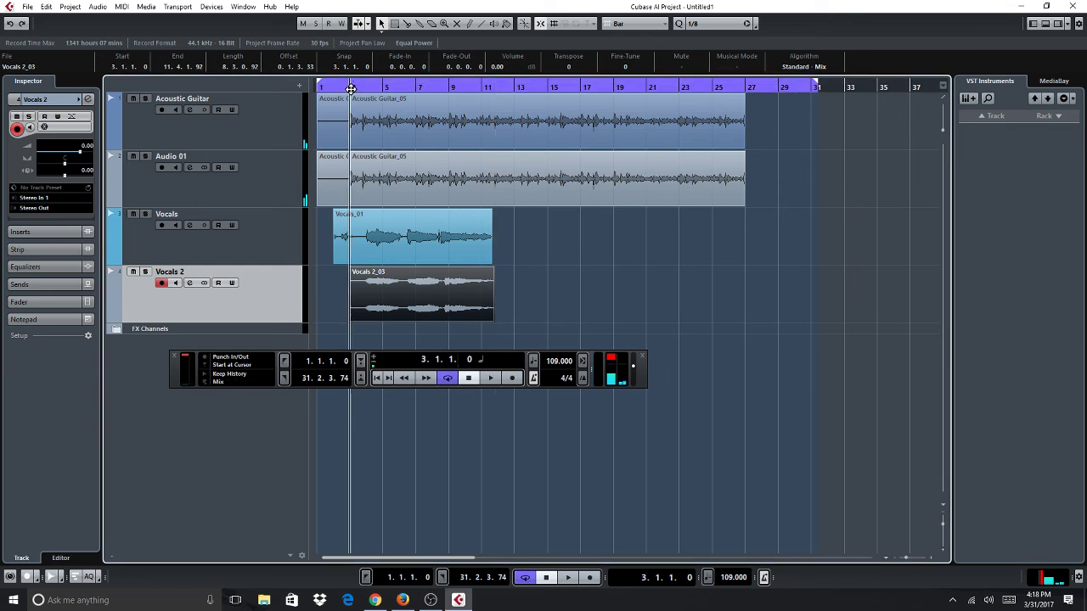
left_click(174, 245)
left_click(512, 379)
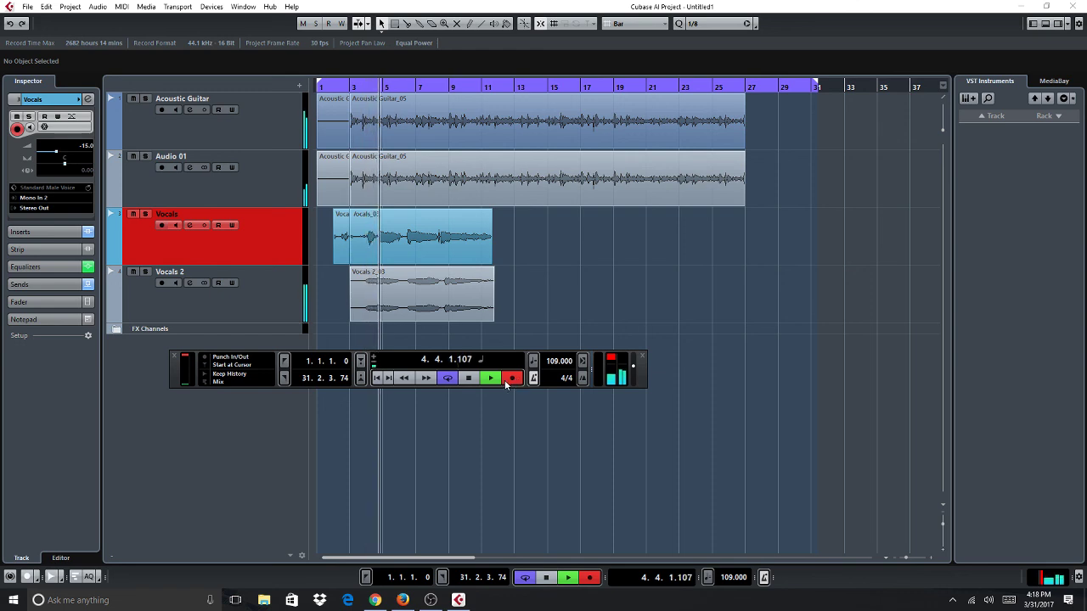
key("space")
Record the Vocals track again from bar 3 to about bar 11
left_click(353, 86)
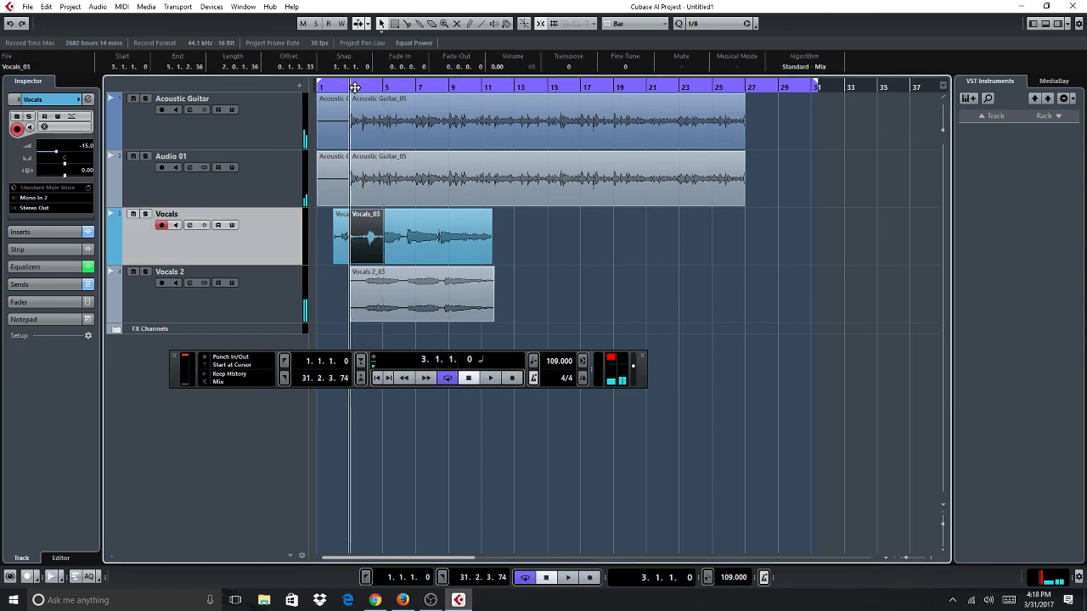
left_click(512, 379)
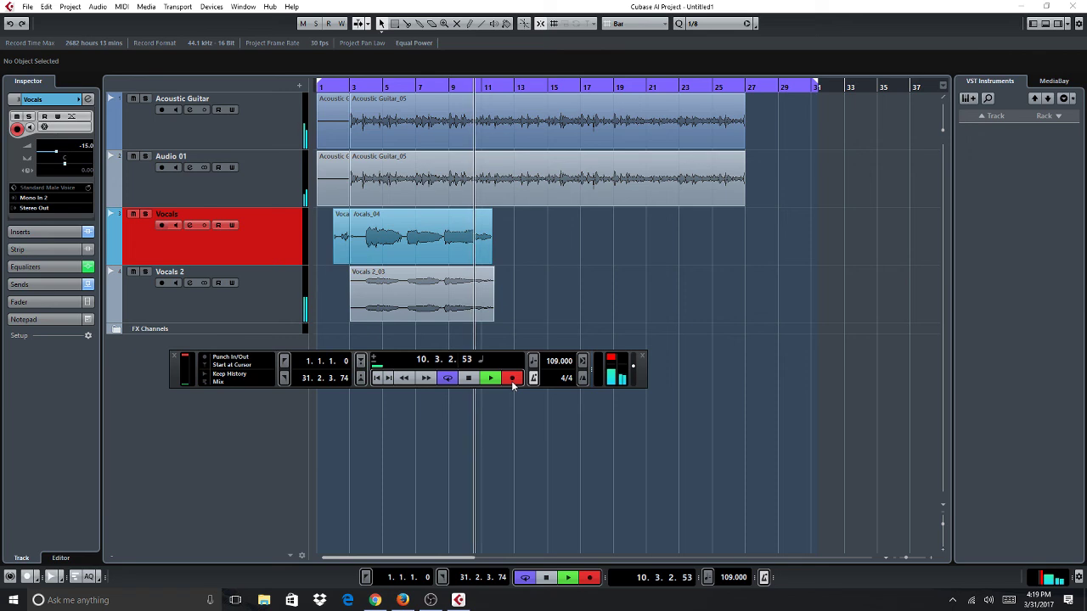
key("space")
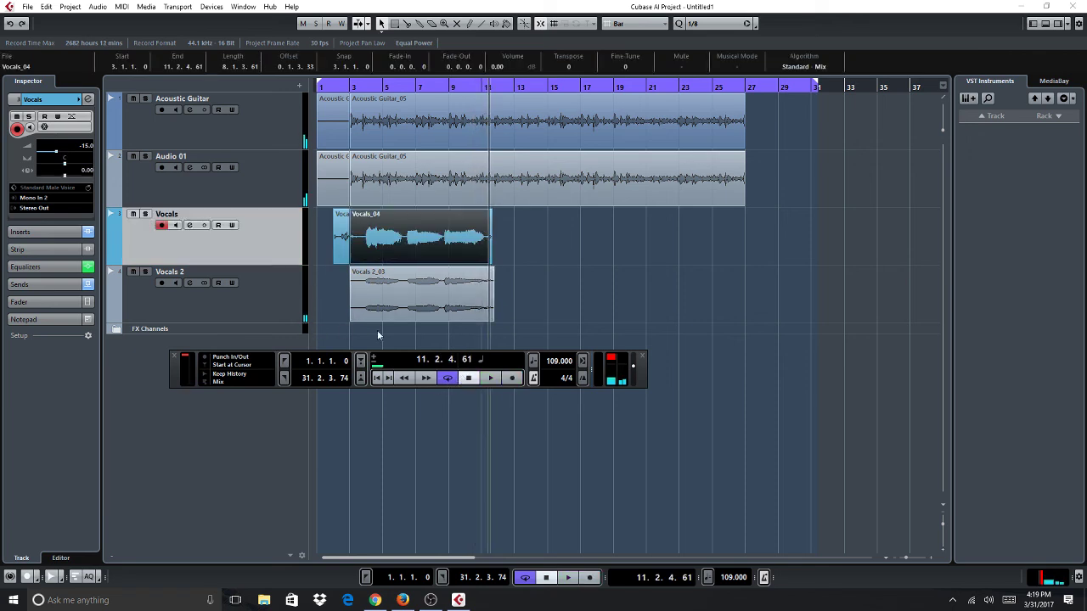
Lower the Vocals 2 volume to about -22.3 and set the Vocals track's volume to about -30.6 and pan to R34
left_click(195, 308)
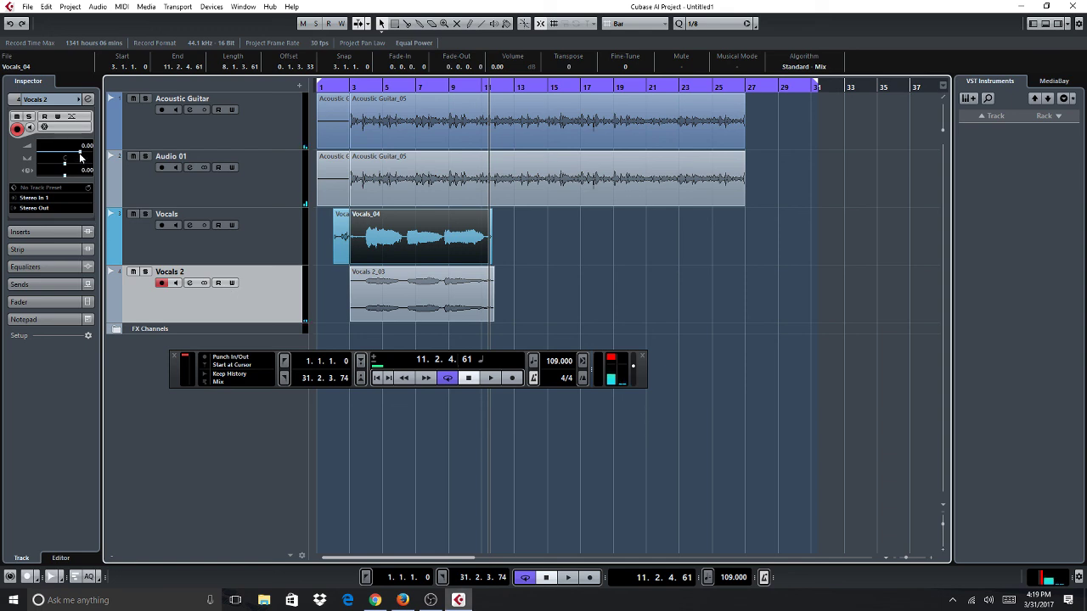
left_click_drag(81, 157, 44, 163)
left_click(152, 239)
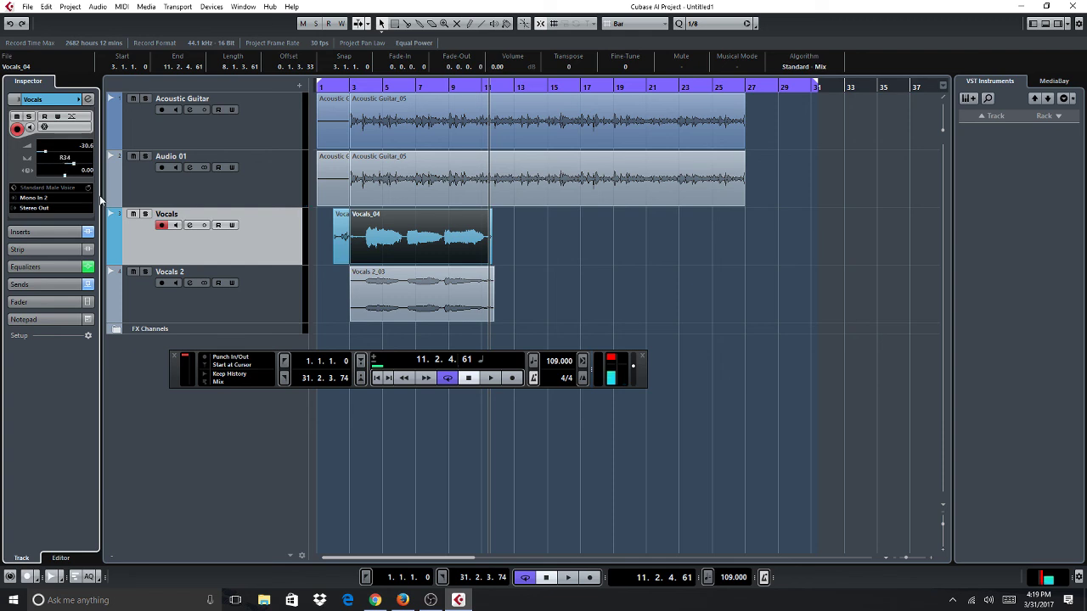
Pan the Vocals 2 track to L43 and reselect the Vocals track
left_click(167, 301)
left_click_drag(64, 169, 55, 171)
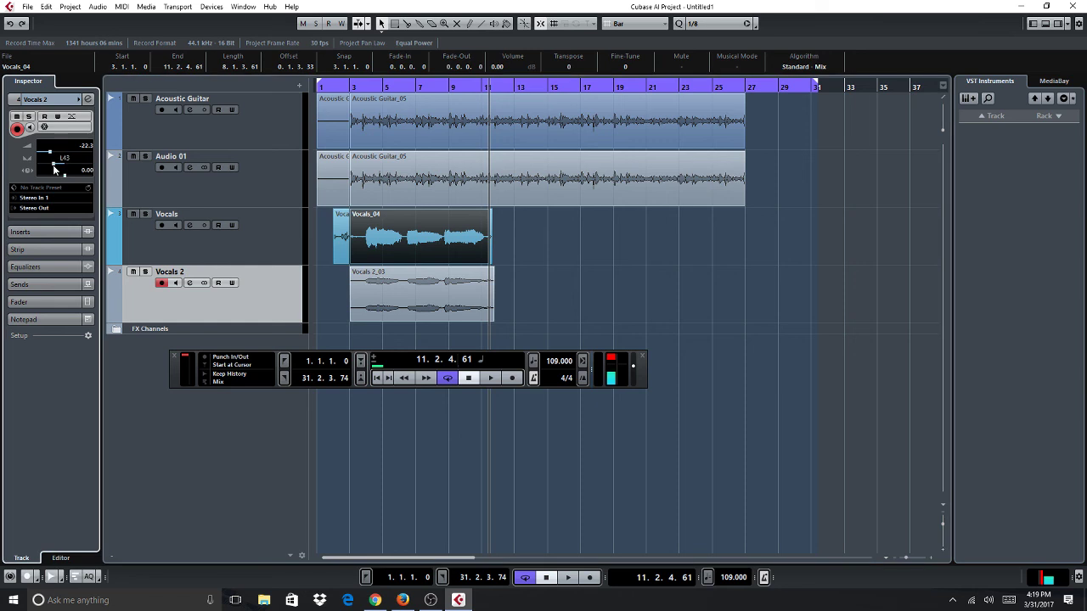
left_click(251, 243)
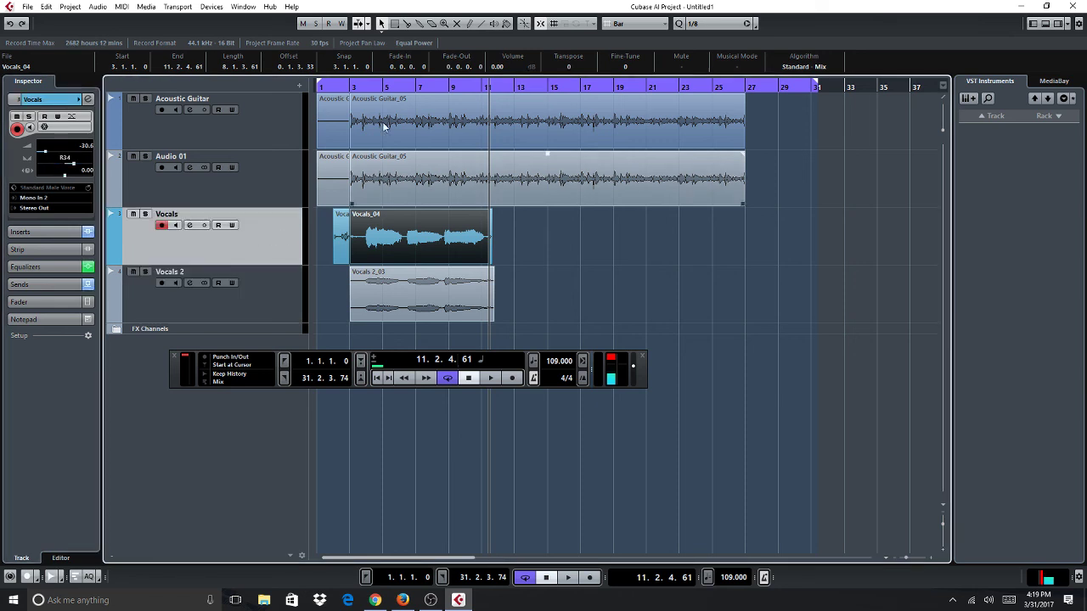
Turn off cycle mode and play back the guitars and both vocal tracks from bar 3
left_click(353, 82)
left_click(352, 87)
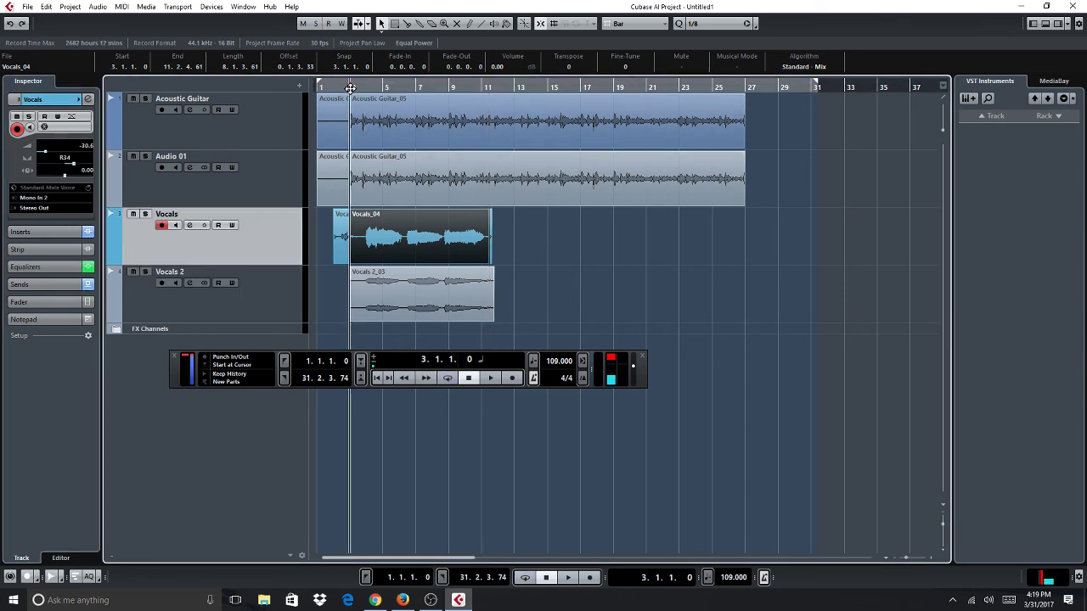
key("F2")
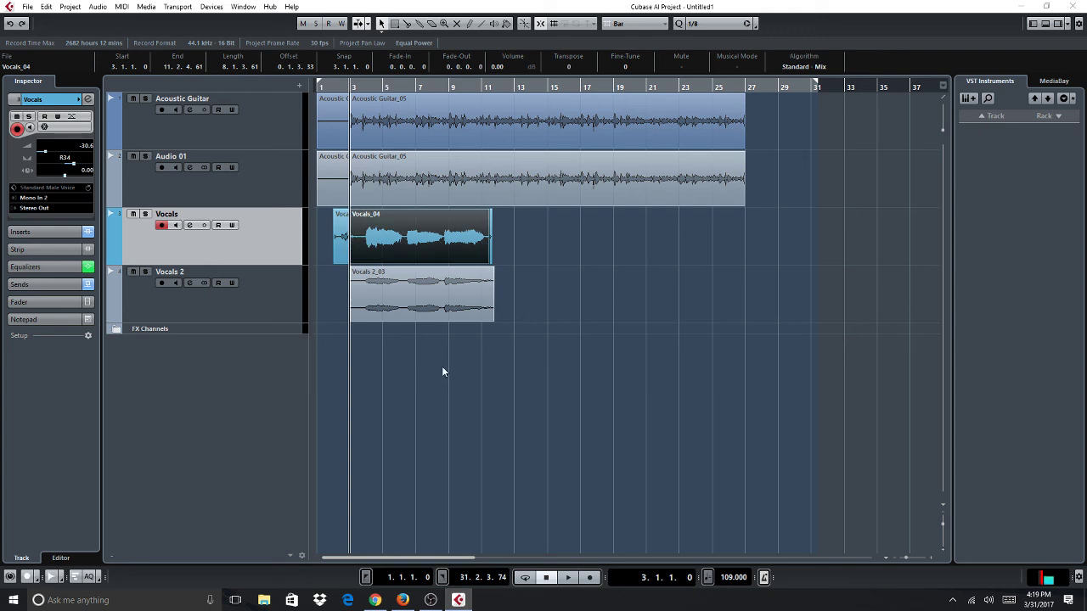
left_click(568, 577)
key("F2")
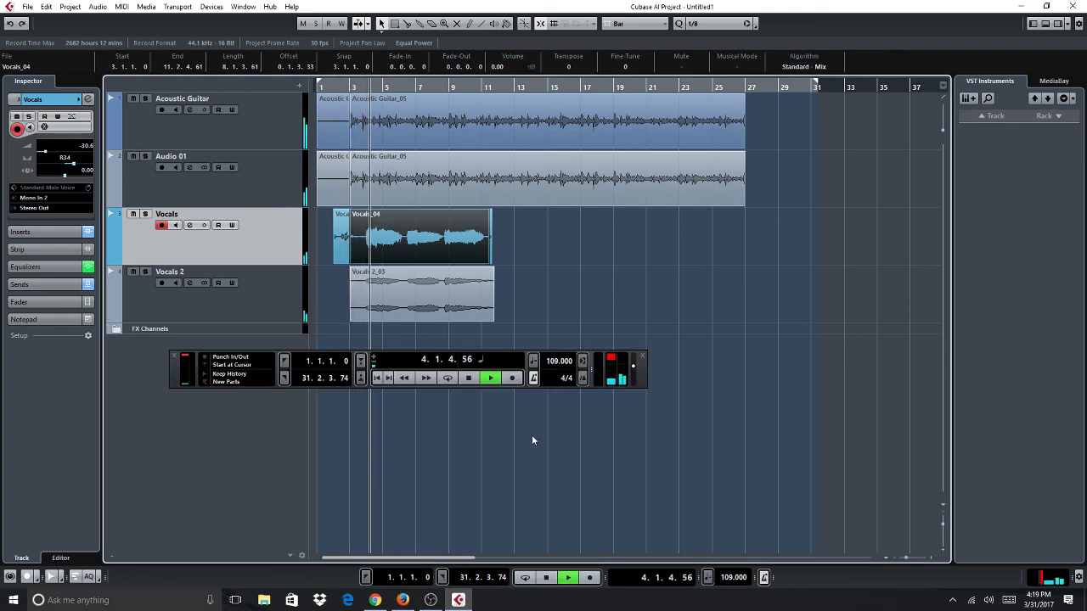
Raise the Vocals 2 track's volume to about -12.5 during playback
left_click(207, 310)
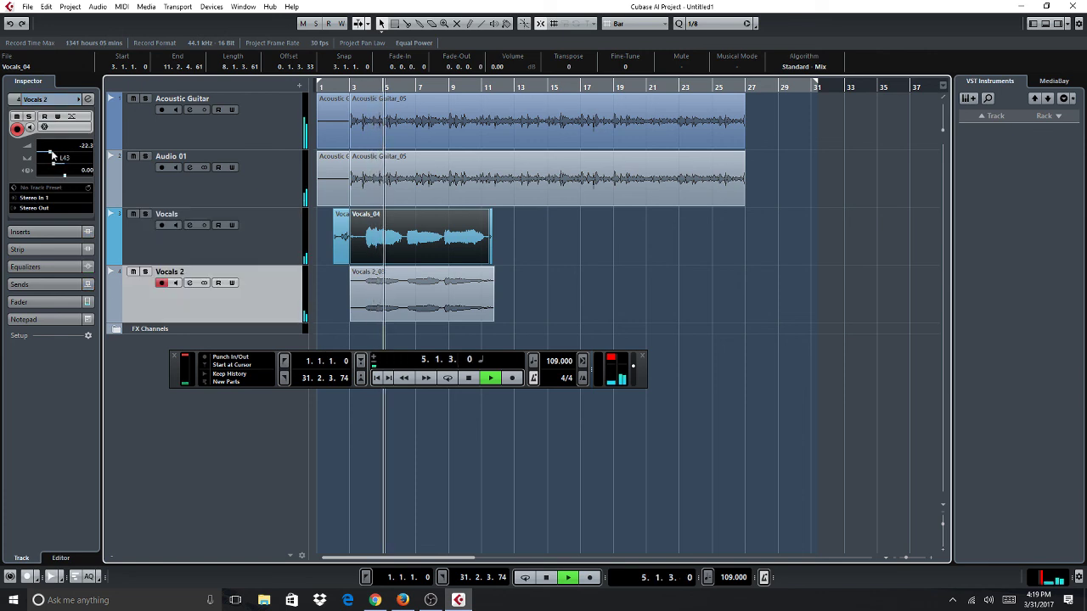
left_click_drag(50, 153, 58, 153)
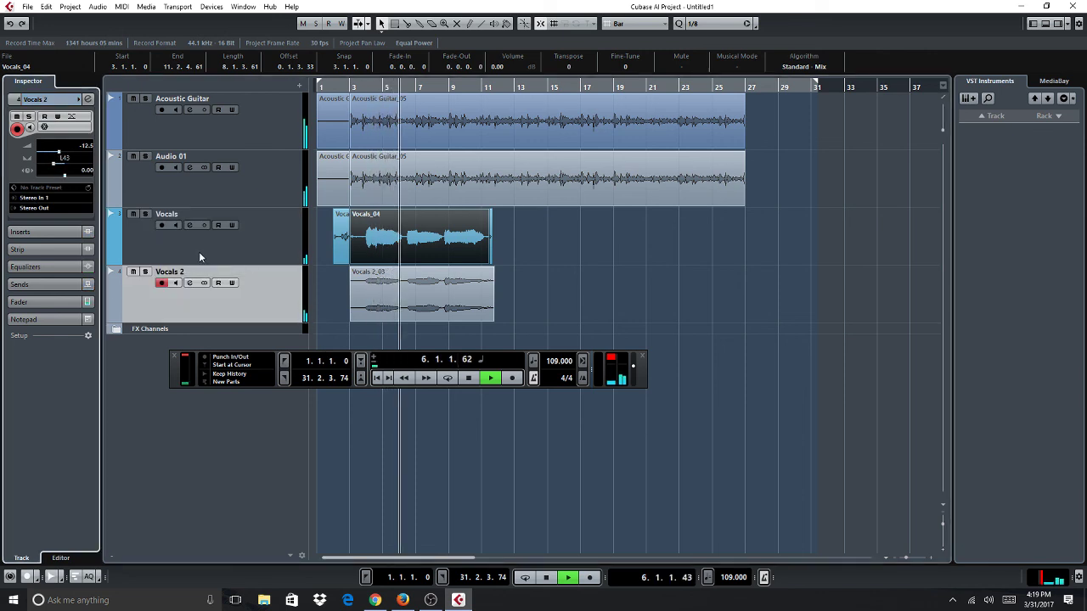
Raise the Vocals track's volume to about -16.1 and Vocals 2 to about -9.06 during playback, and stop playback
left_click(158, 254)
left_click_drag(47, 156, 54, 157)
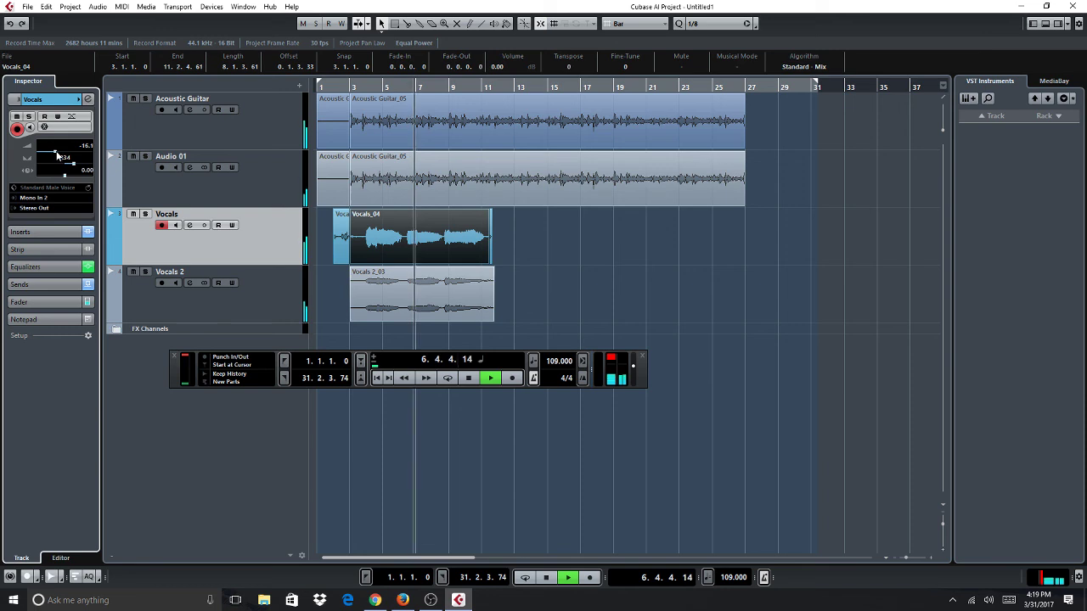
left_click(158, 310)
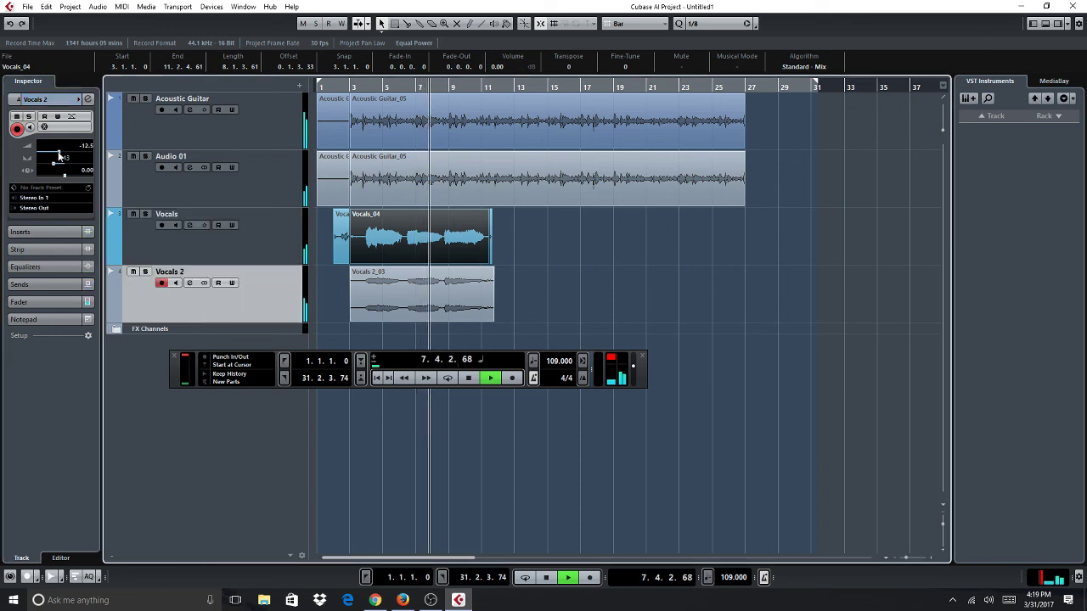
left_click_drag(59, 154, 68, 154)
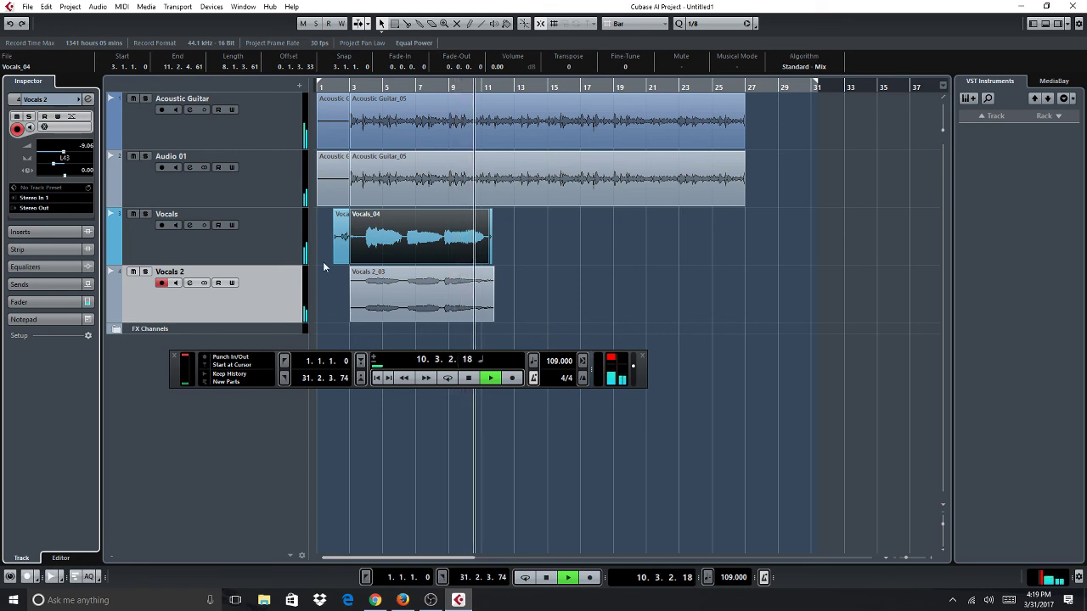
left_click(469, 378)
Delete all recorded clips from the Vocals and Vocals 2 tracks
left_click(433, 244)
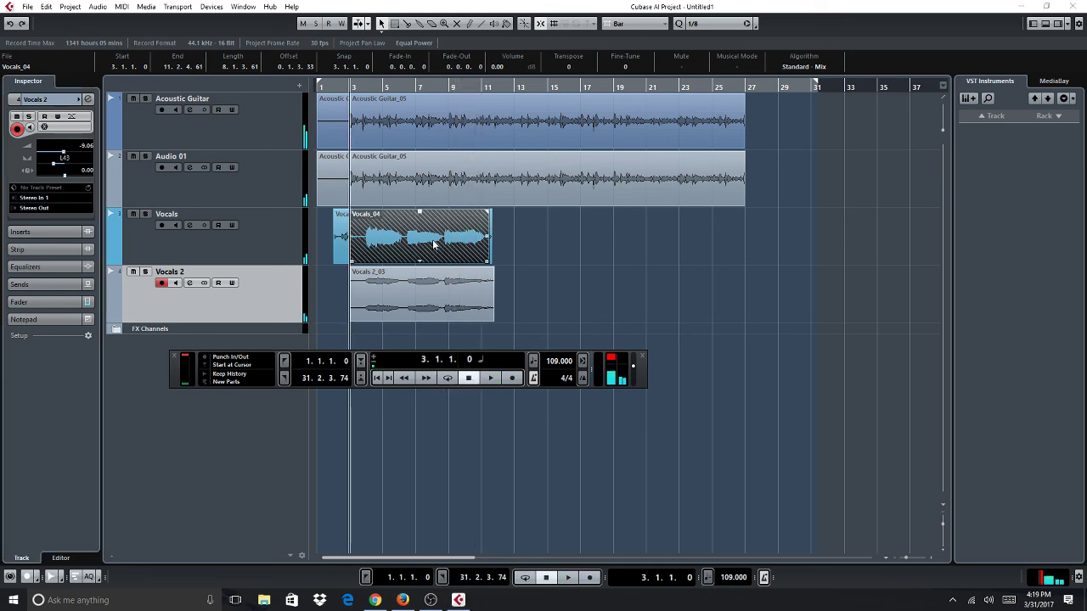
key("Delete")
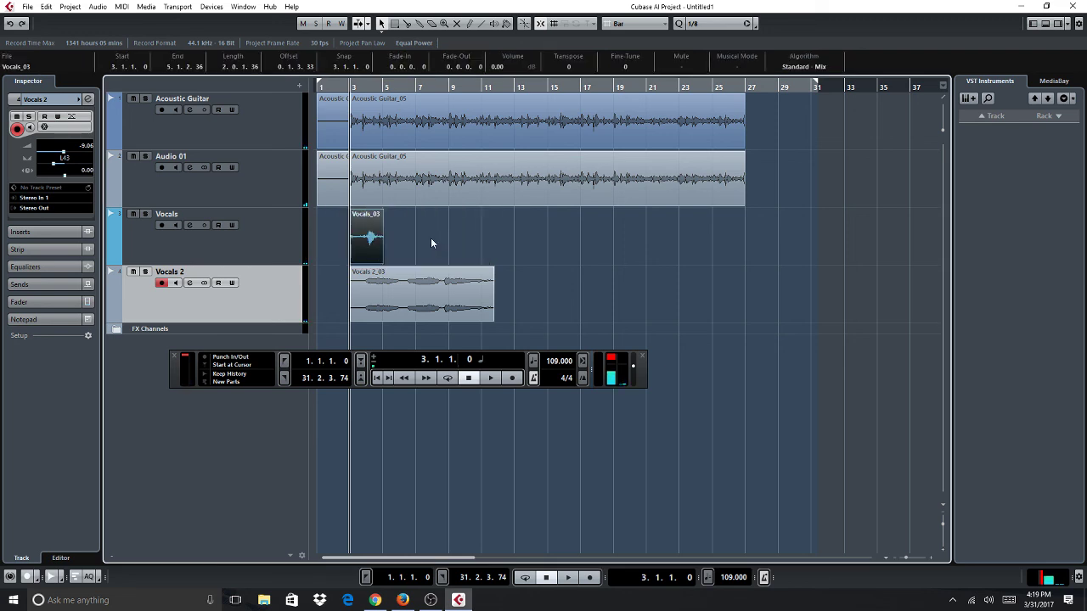
left_click(371, 249)
key("Delete")
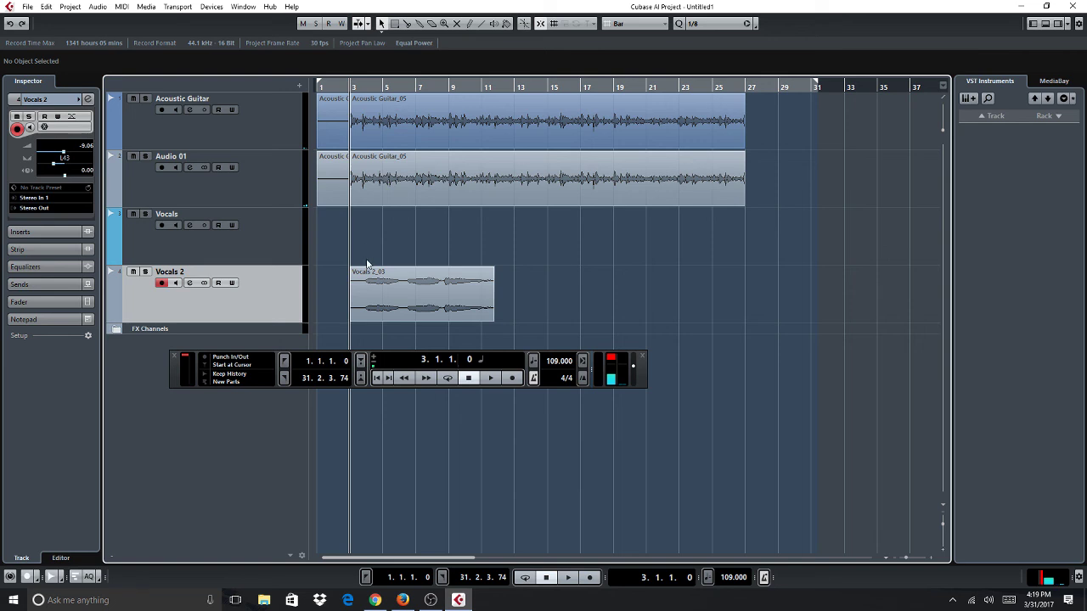
left_click(411, 295)
key("Delete")
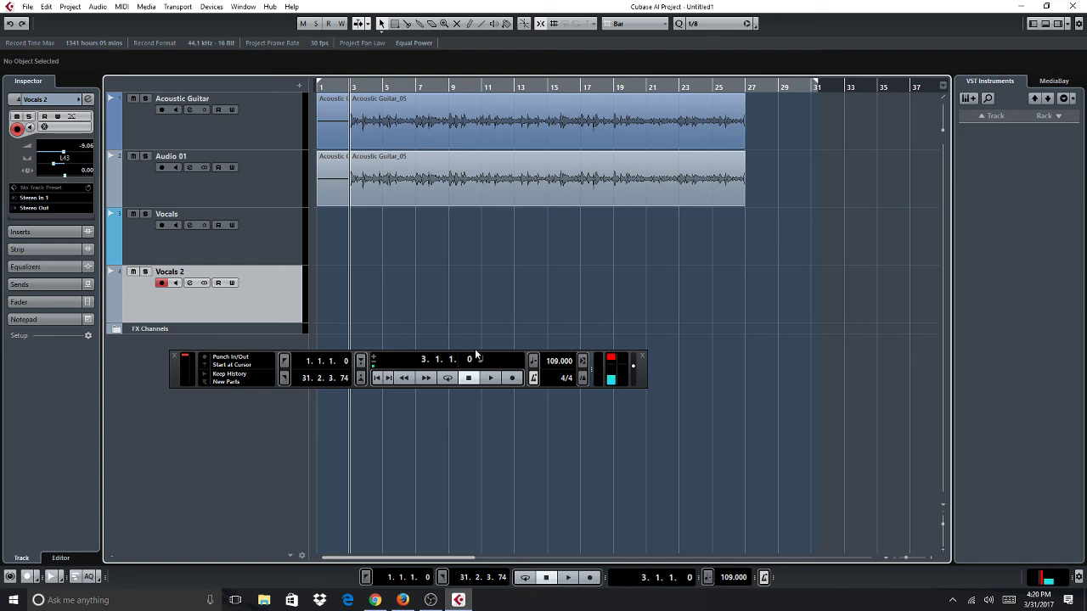
left_click(467, 377)
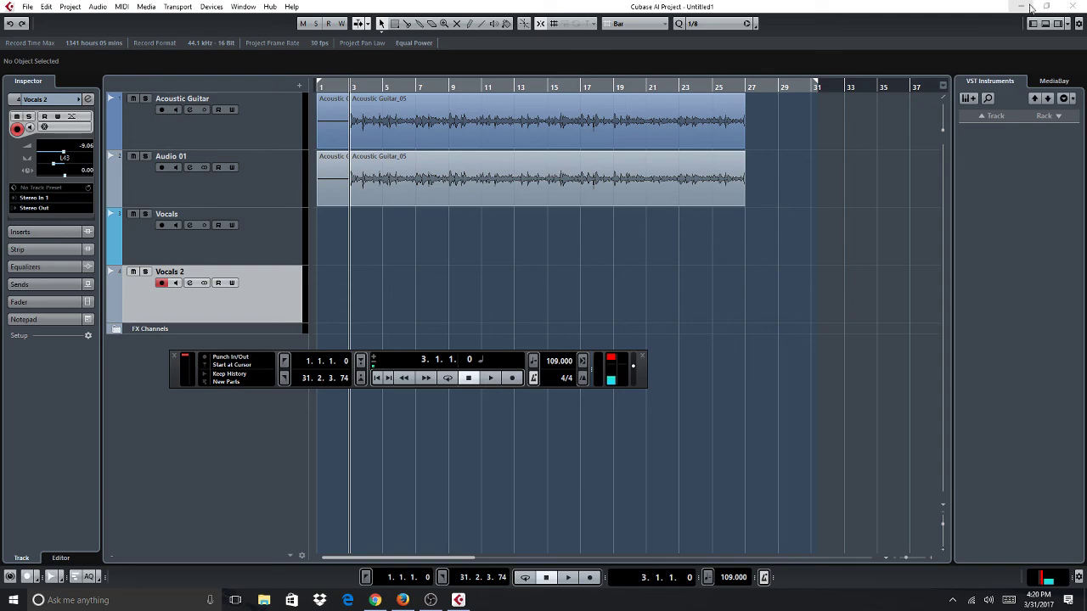
left_click(1030, 8)
left_click(431, 600)
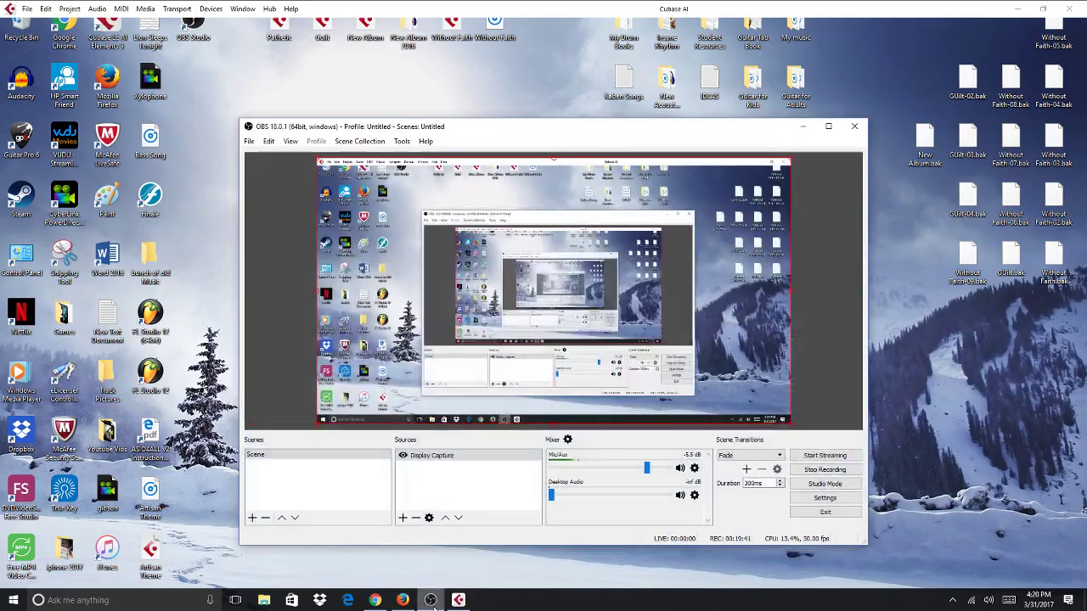